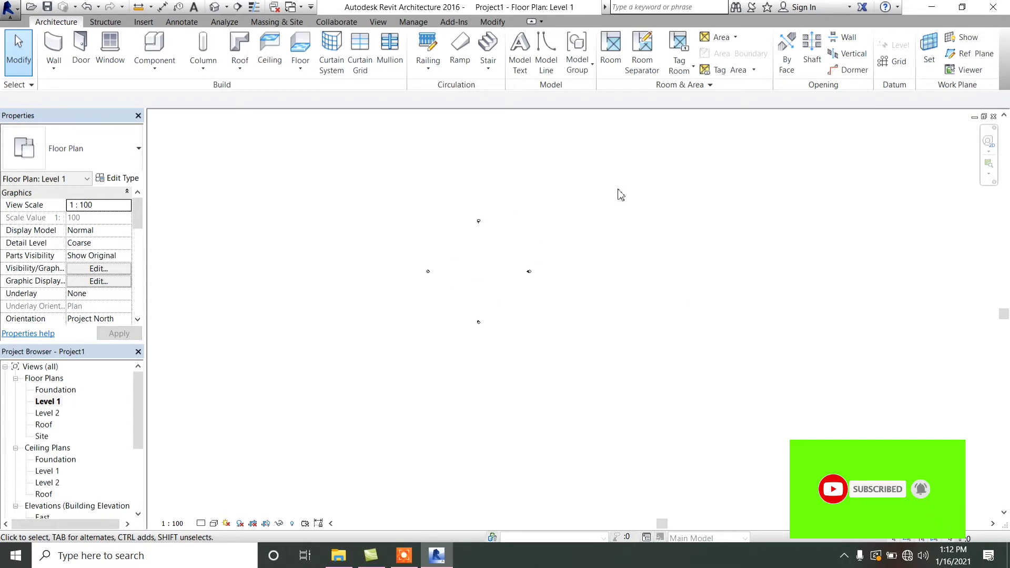
# Open the South elevation and examine the level elevations and the spacing above and below Level 2.
pyautogui.scroll(2, 460, 289)
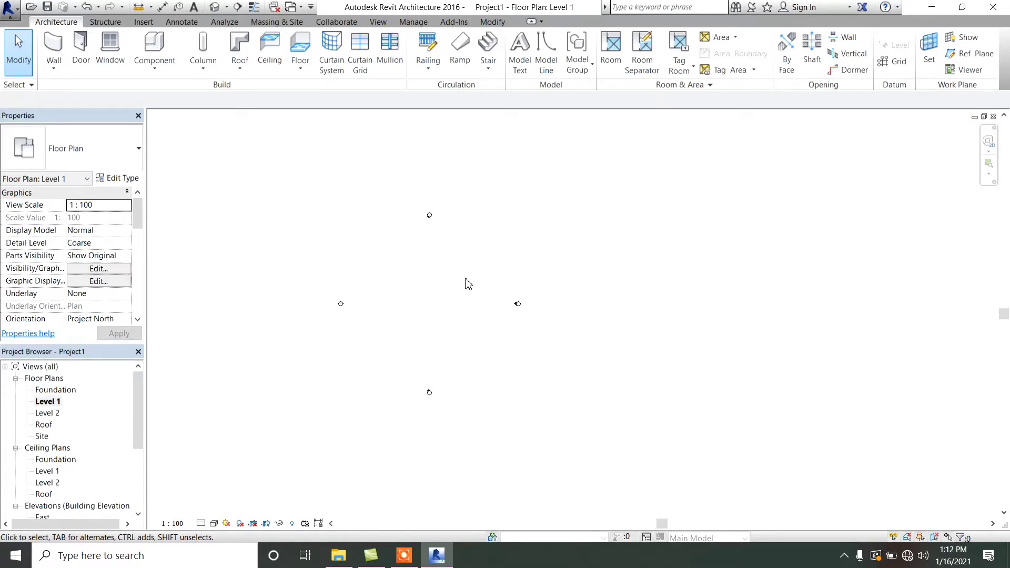
pyautogui.scroll(-2, 85, 452)
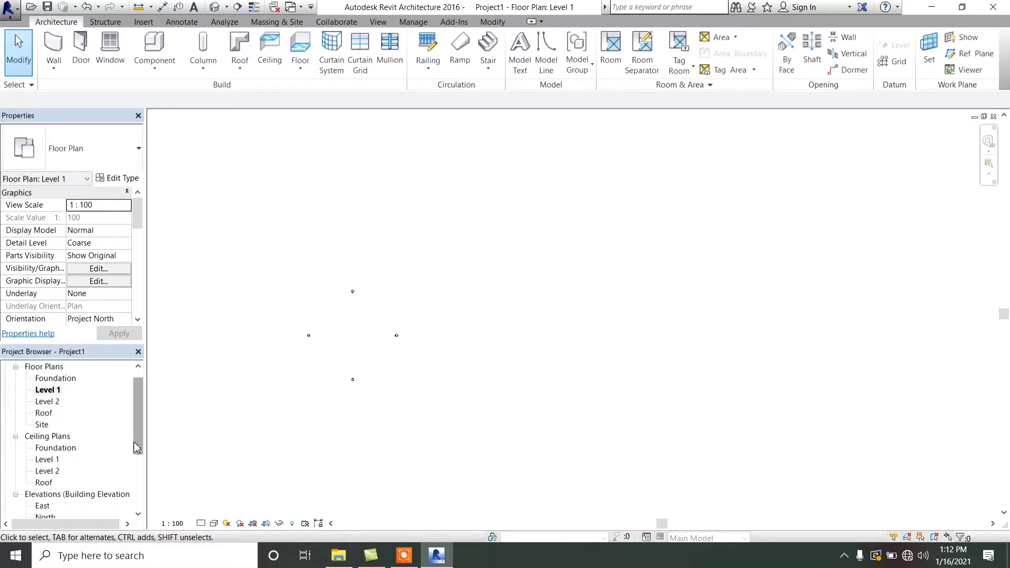
pyautogui.doubleClick(40, 483)
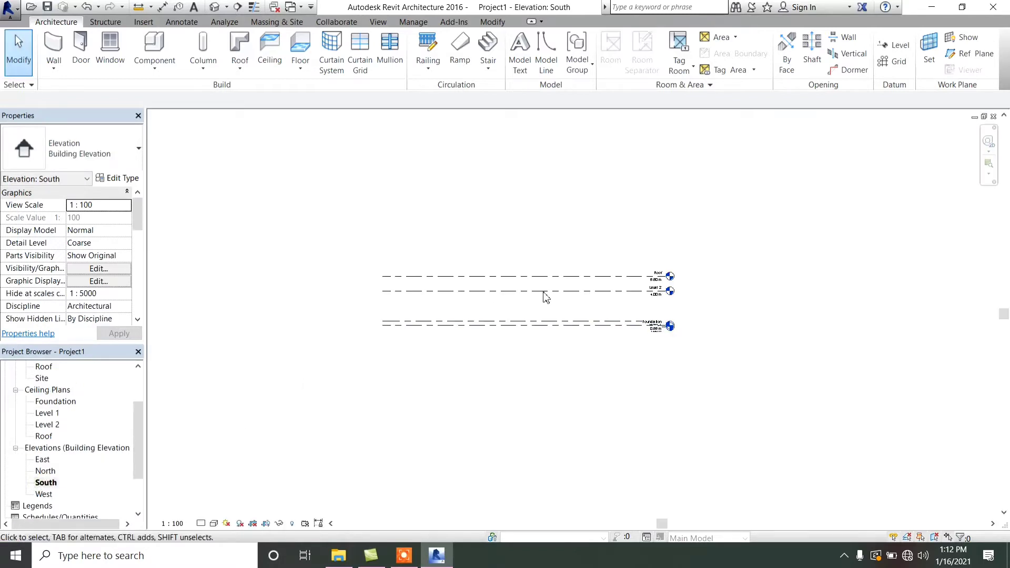
pyautogui.scroll(-2, 592, 310)
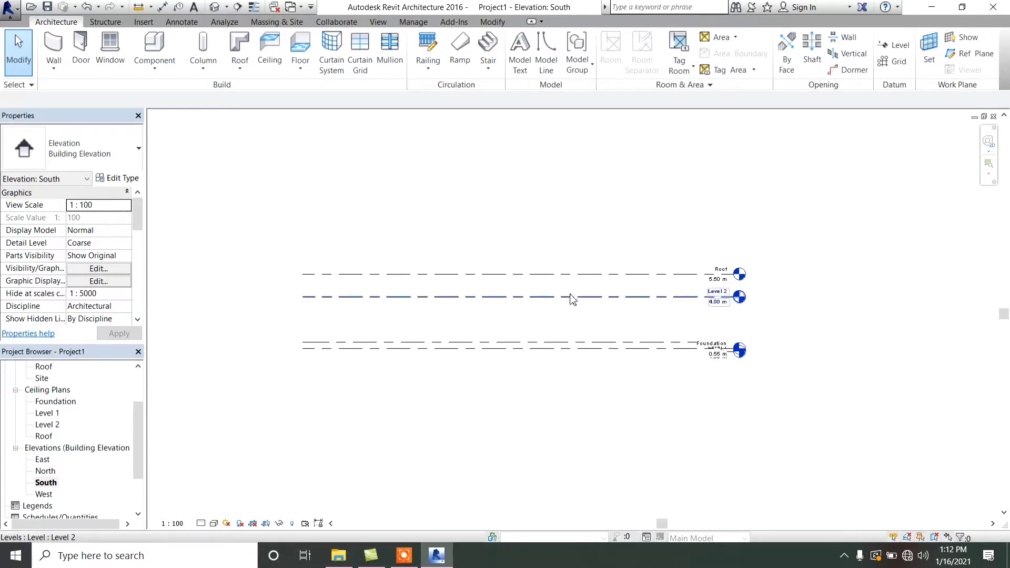
pyautogui.scroll(1, 595, 337)
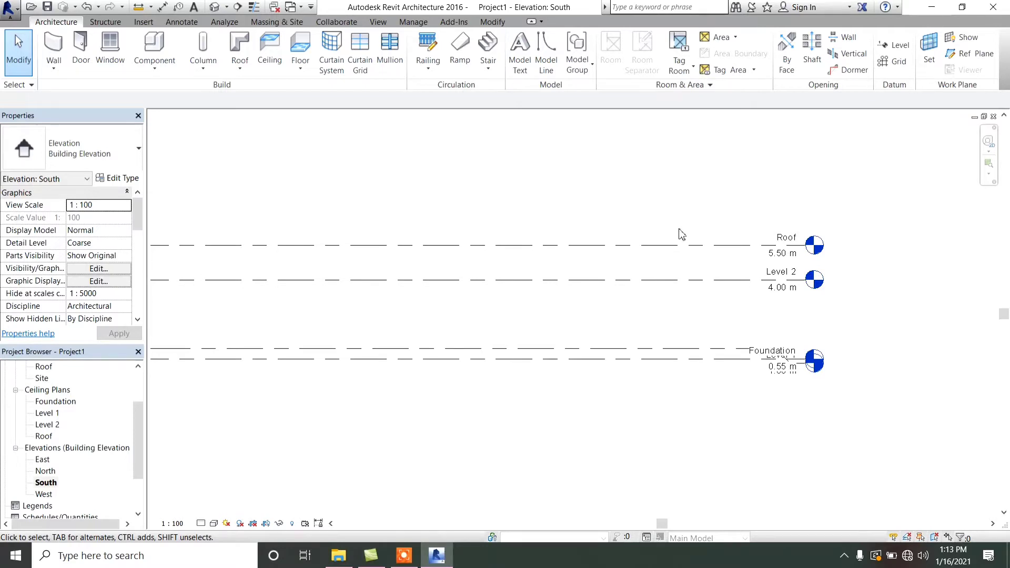
pyautogui.scroll(-1, 802, 318)
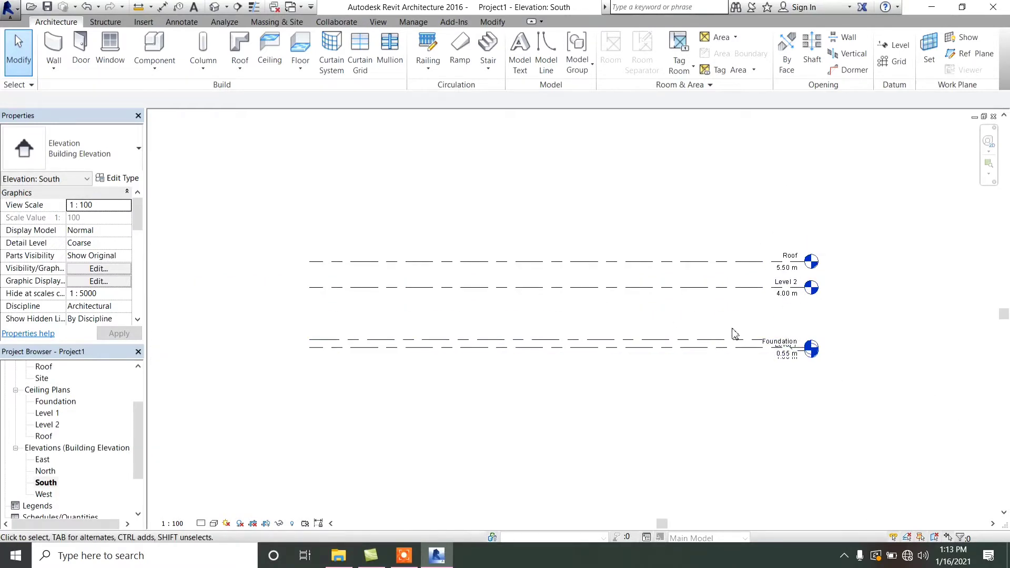
pyautogui.scroll(1, 748, 341)
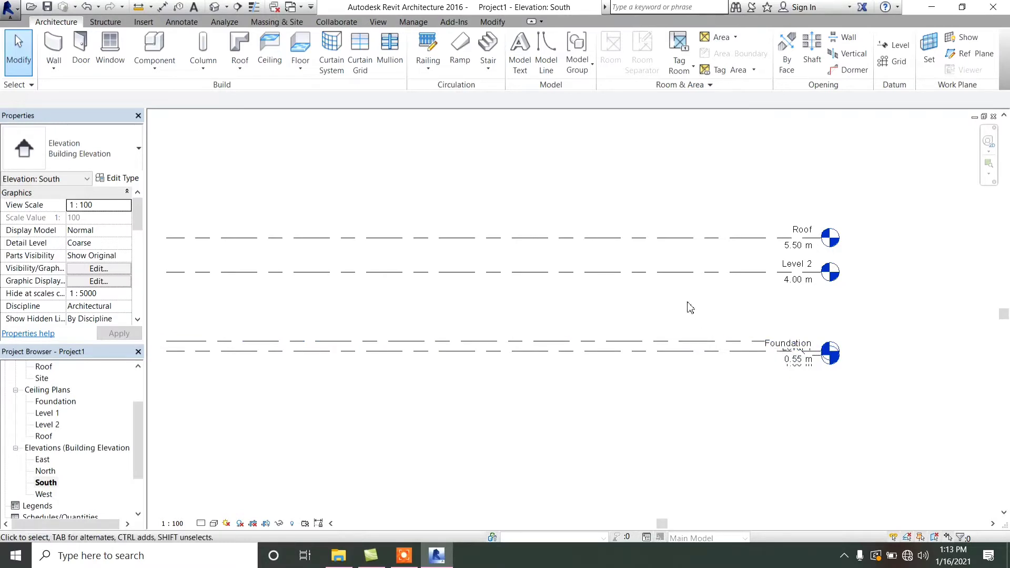
pyautogui.click(679, 273)
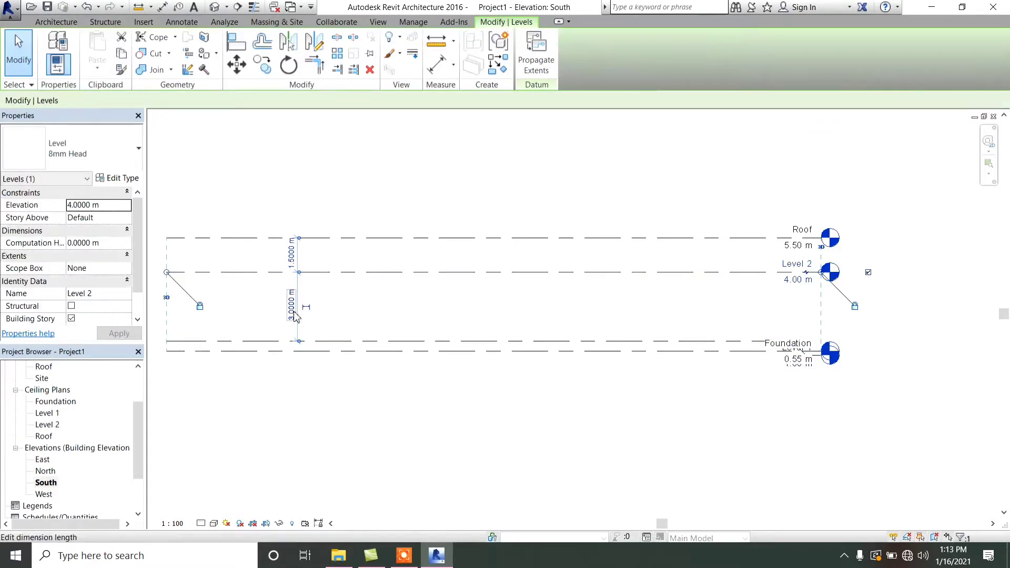
pyautogui.click(412, 297)
pyautogui.click(439, 273)
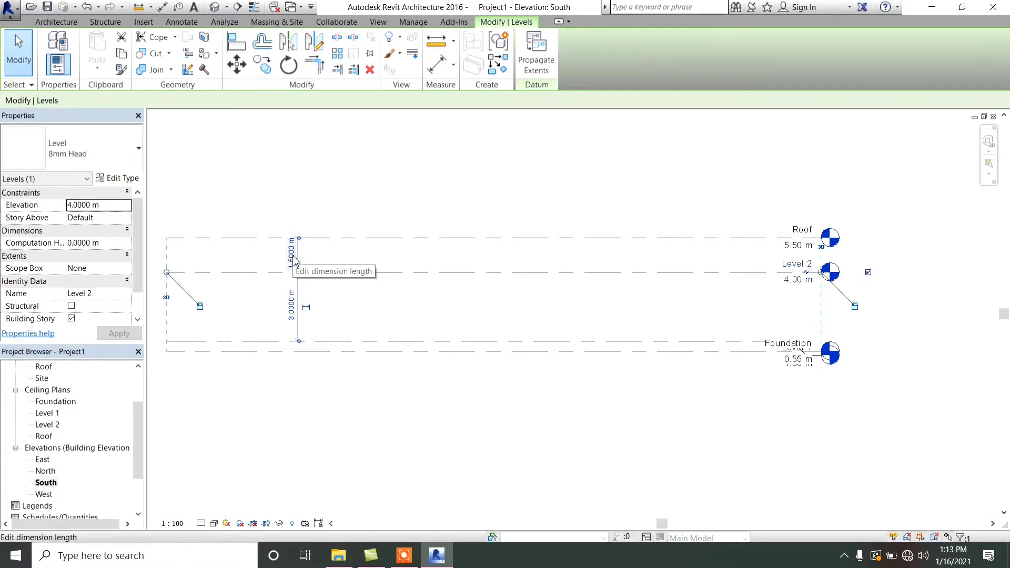
# Deselect Level 2 and return to the Level 1 floor plan, framing the area between the elevation markers.
pyautogui.scroll(3, 70, 415)
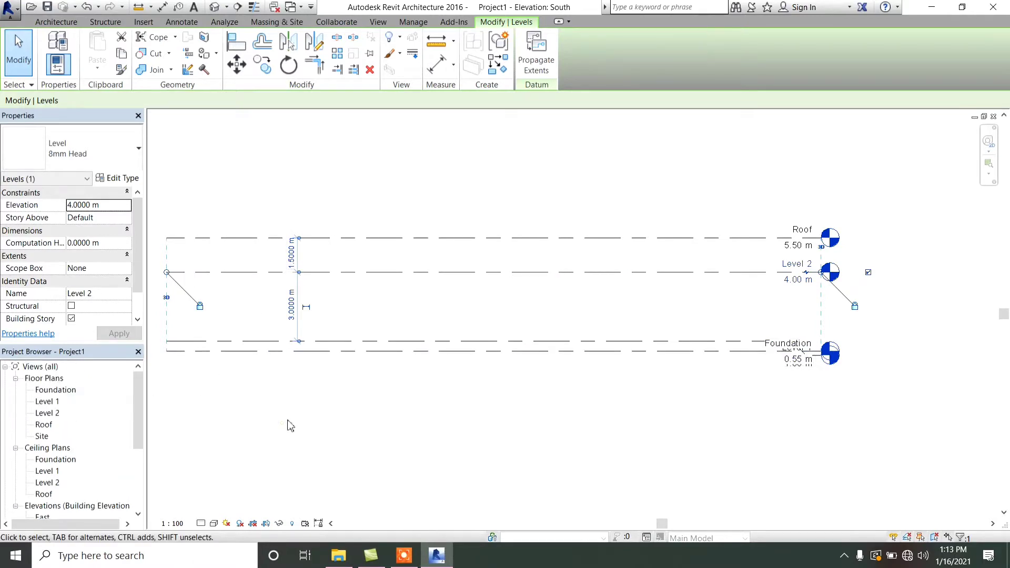
pyautogui.click(288, 424)
pyautogui.doubleClick(51, 402)
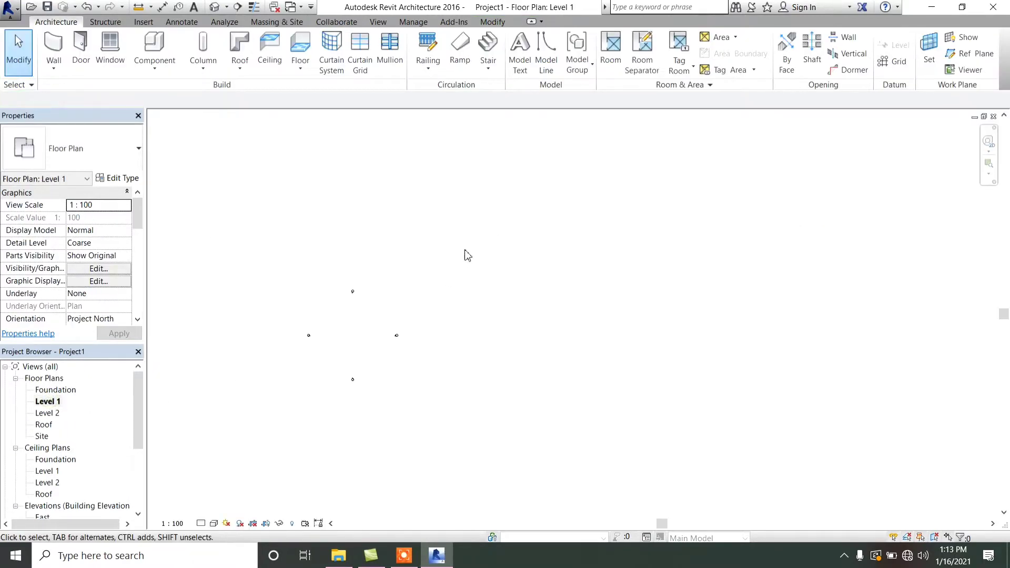
pyautogui.scroll(3, 379, 271)
pyautogui.scroll(2, 547, 184)
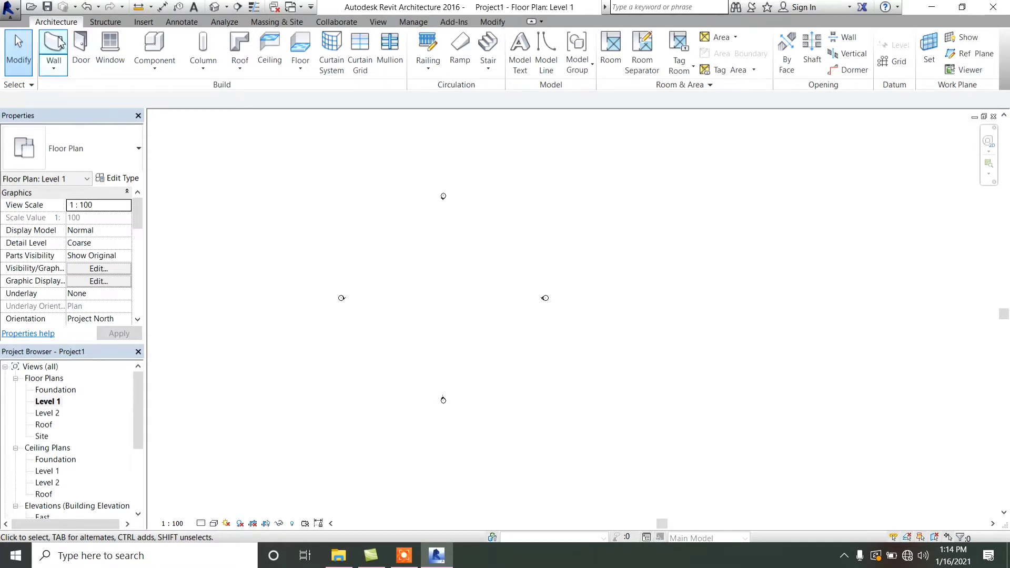
# Start an architectural wall and duplicate the Generic - 200mm type under the name "Exterior wall 400mm".
pyautogui.click(54, 53)
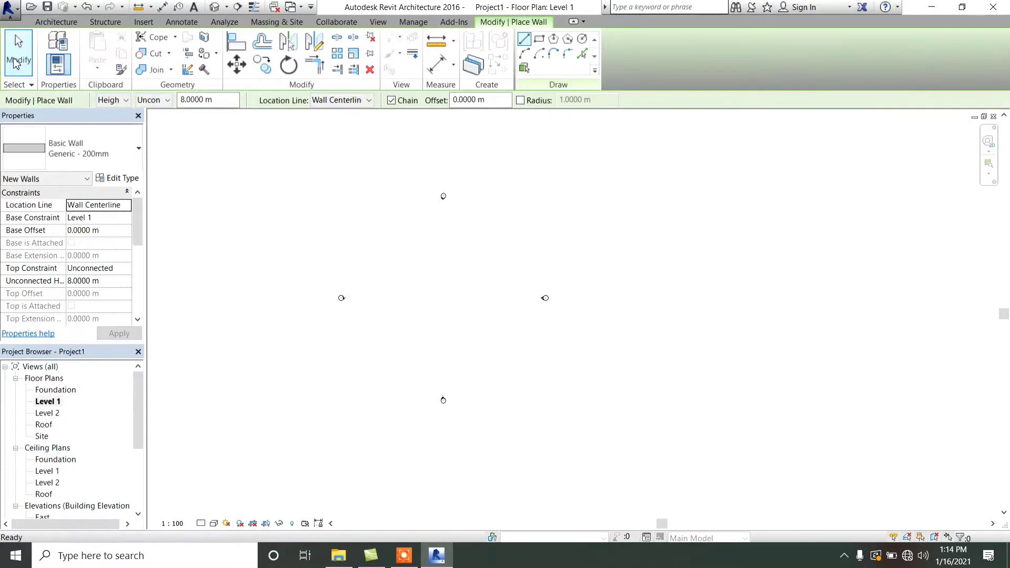
pyautogui.press('Escape')
pyautogui.click(53, 70)
pyautogui.click(79, 90)
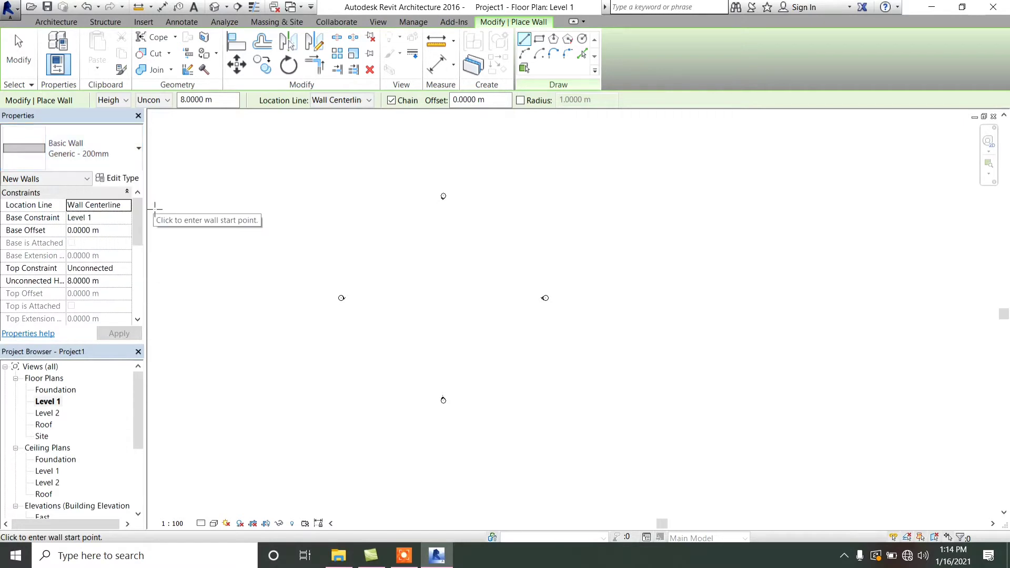
pyautogui.click(120, 179)
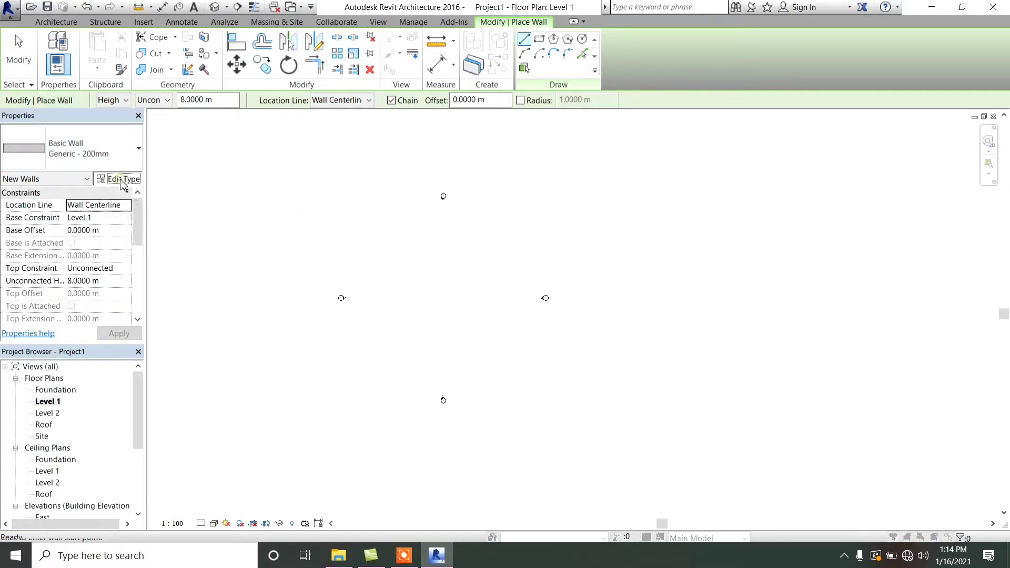
pyautogui.click(593, 126)
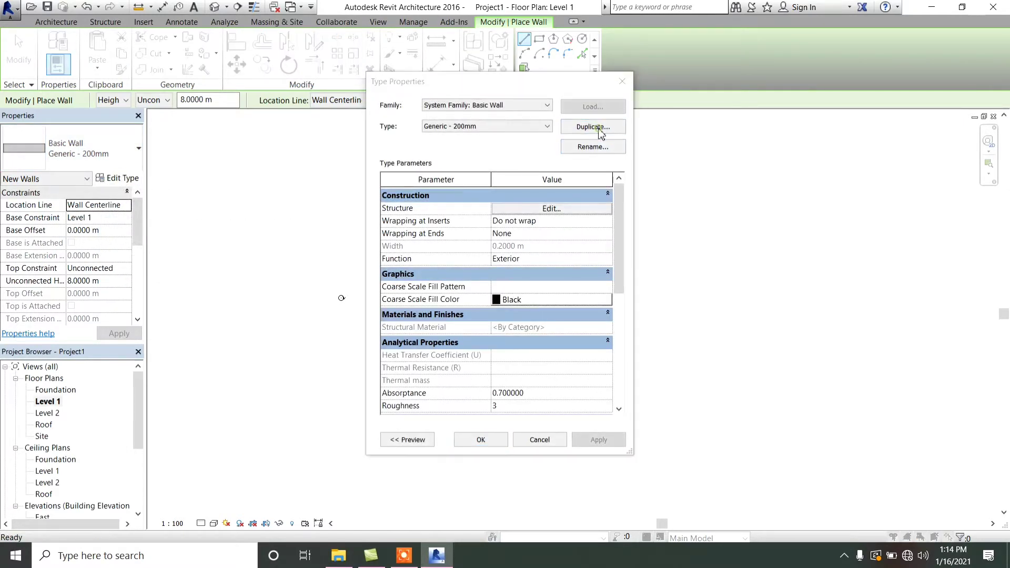
pyautogui.write('Exterior wall 400mm')
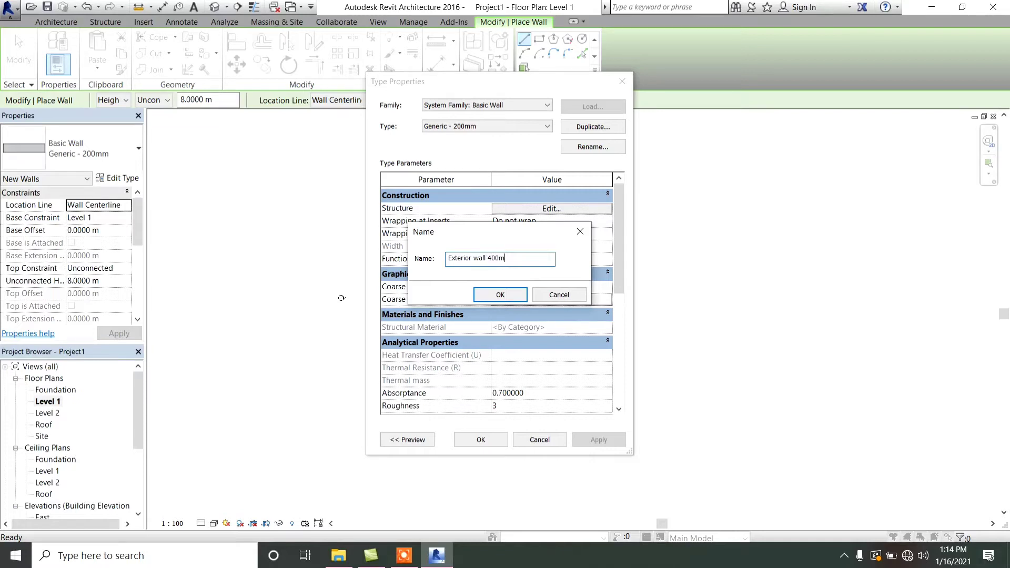
pyautogui.click(495, 296)
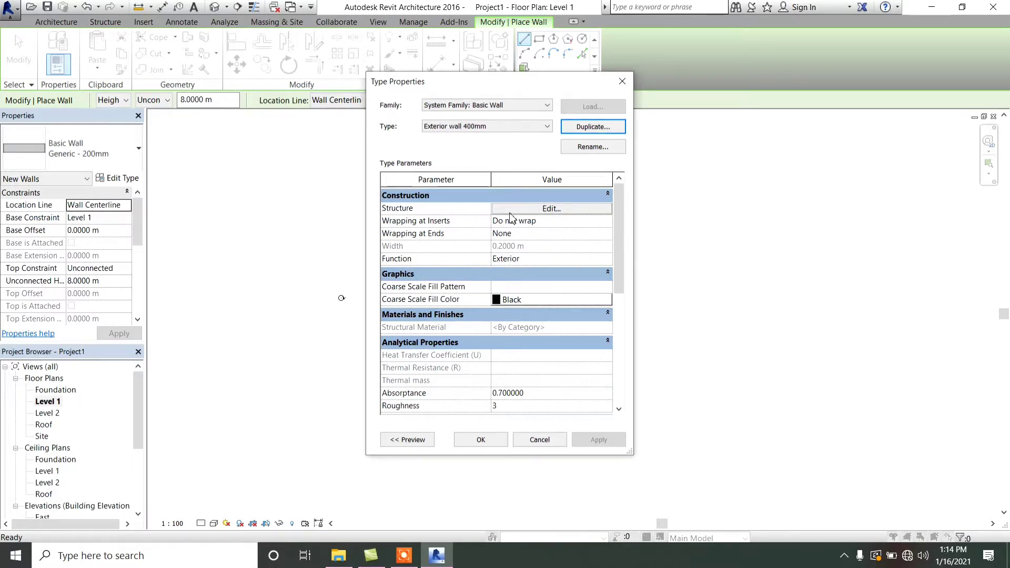
# Change the thickness of the structure layer in the Exterior wall 400mm type and accept the type settings.
pyautogui.click(547, 208)
pyautogui.click(533, 221)
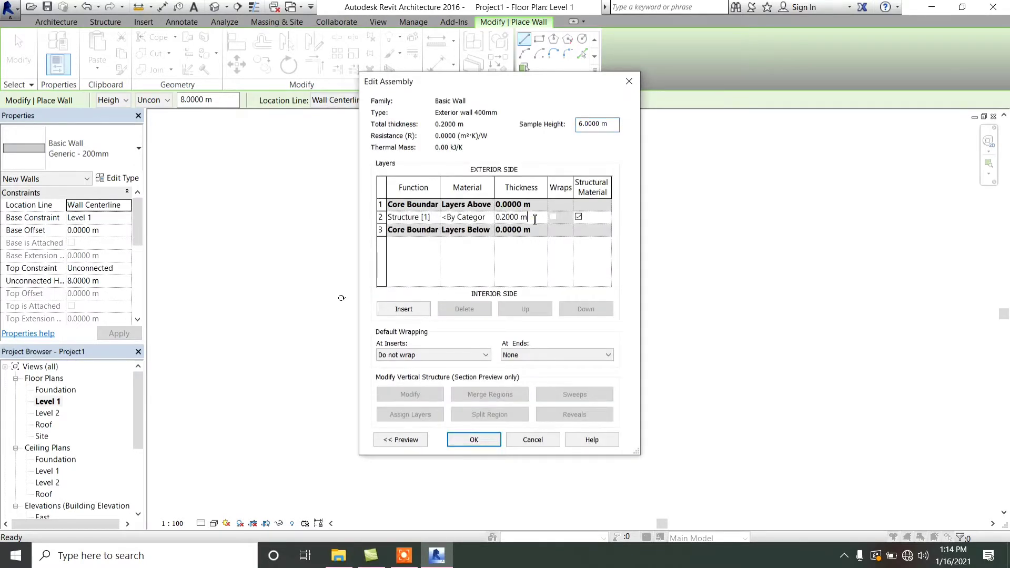
pyautogui.press('BackSpace')
pyautogui.press('BackSpace')
pyautogui.press('BackSpace')
pyautogui.press('BackSpace')
pyautogui.press('BackSpace')
pyautogui.press('BackSpace')
pyautogui.press('BackSpace')
pyautogui.click(474, 440)
pyautogui.click(472, 441)
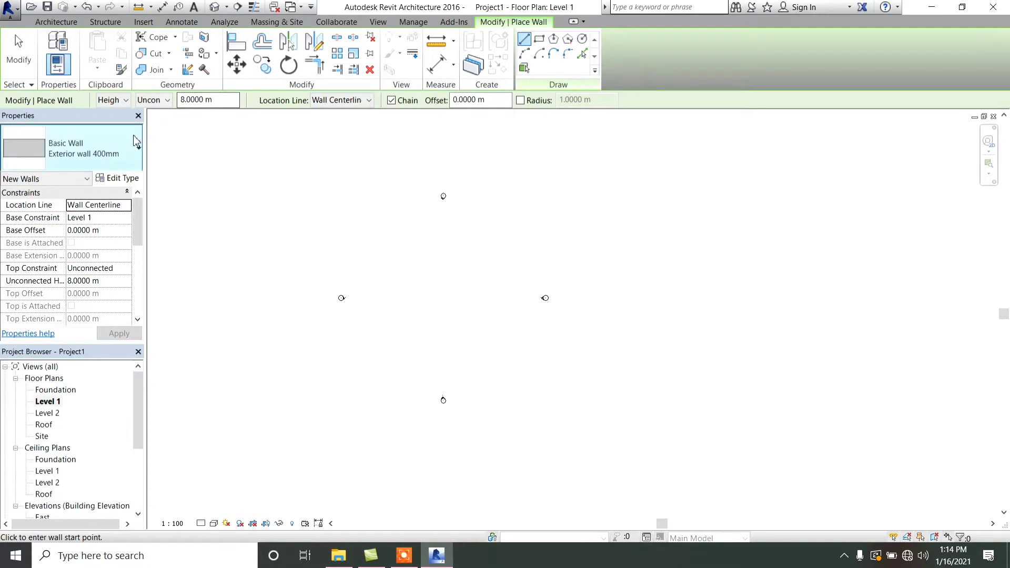
# Choose the Generic - 200mm wall type and rename it "Interor wall 200mm", then leave the wall command.
pyautogui.click(97, 156)
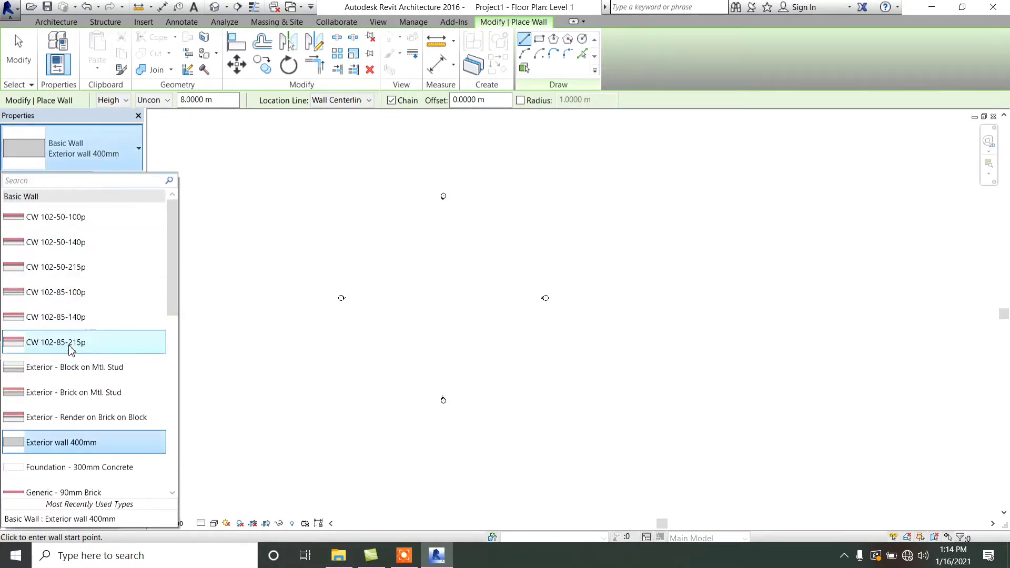
pyautogui.scroll(-5, 75, 249)
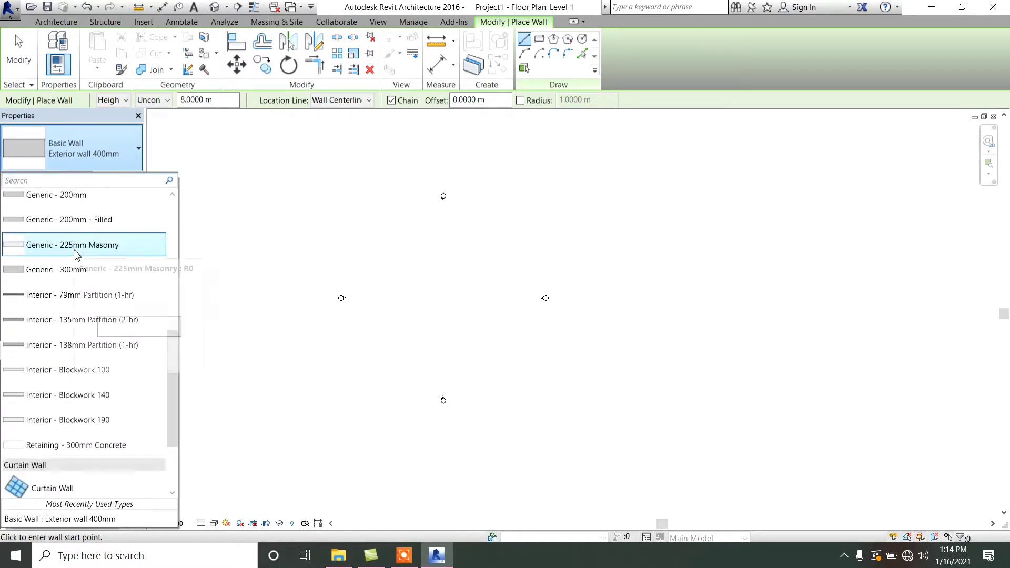
pyautogui.click(82, 200)
pyautogui.click(119, 178)
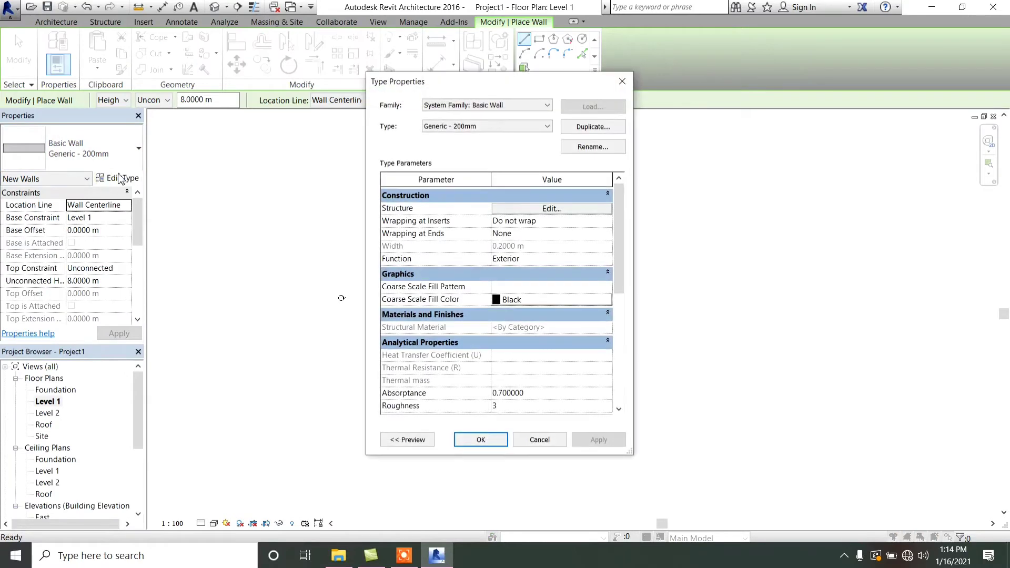
pyautogui.click(593, 147)
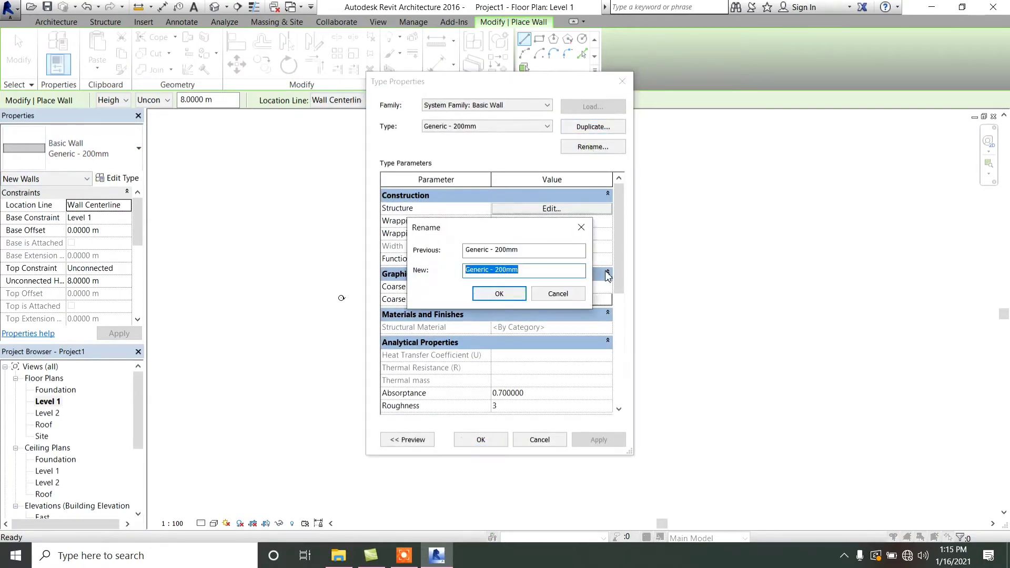
pyautogui.press('BackSpace')
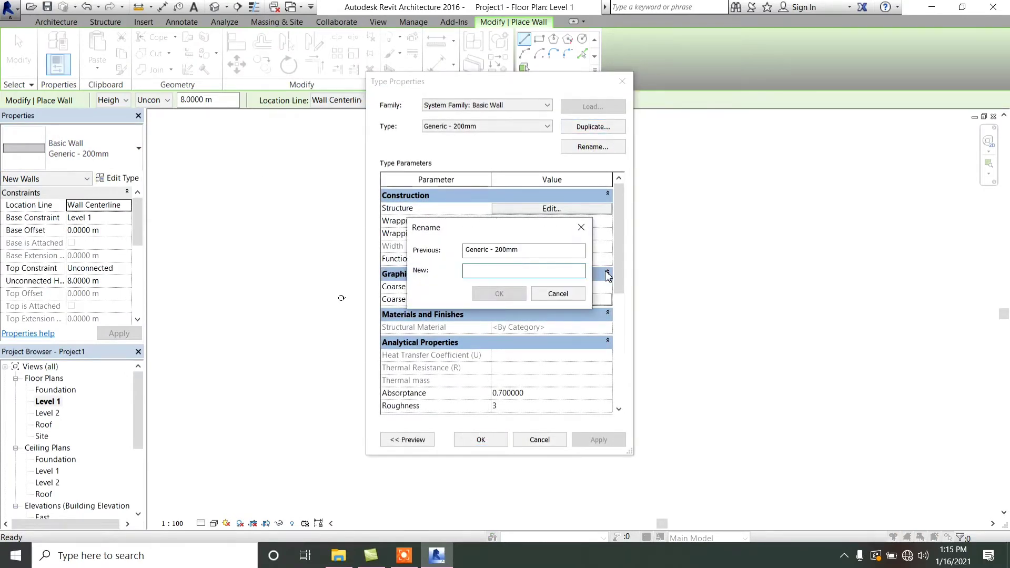
pyautogui.write('Interor wall 200m')
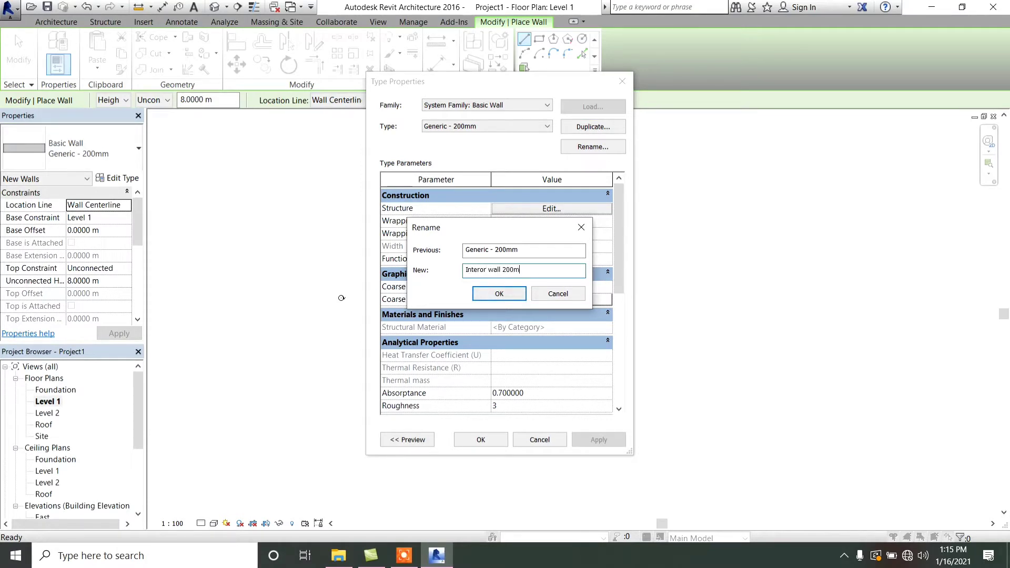
pyautogui.write('m')
pyautogui.click(499, 293)
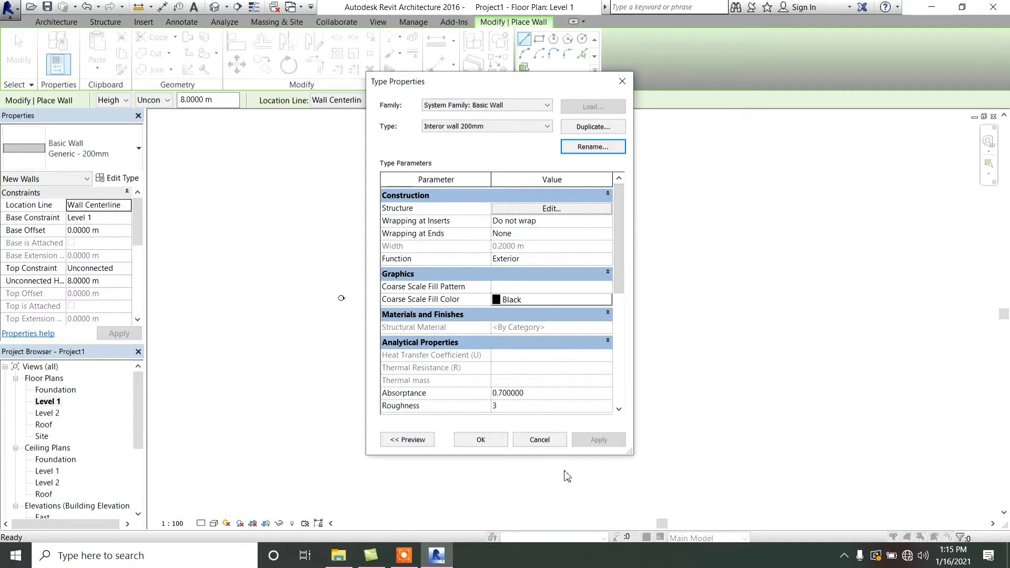
pyautogui.click(481, 439)
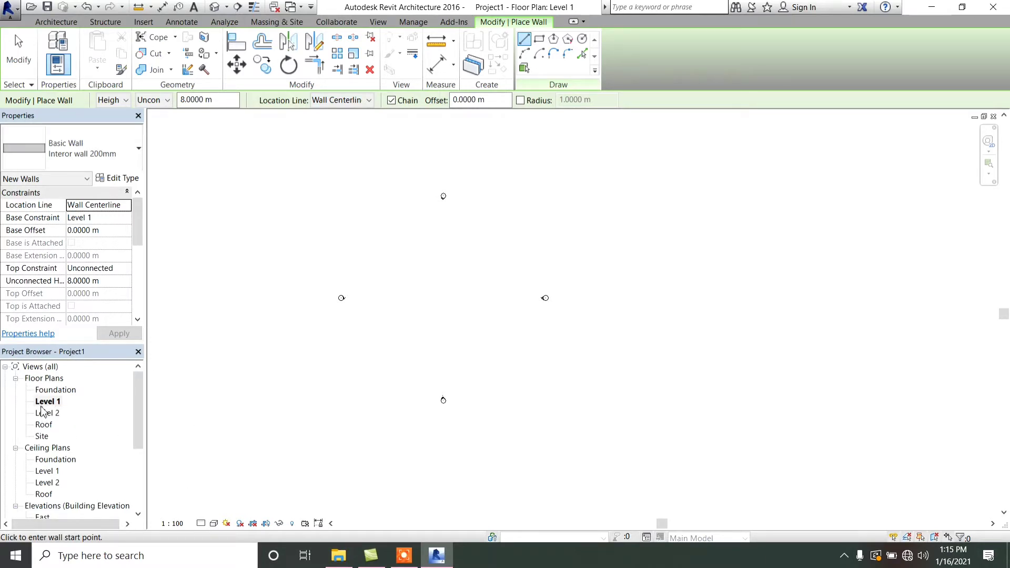
pyautogui.press('Escape')
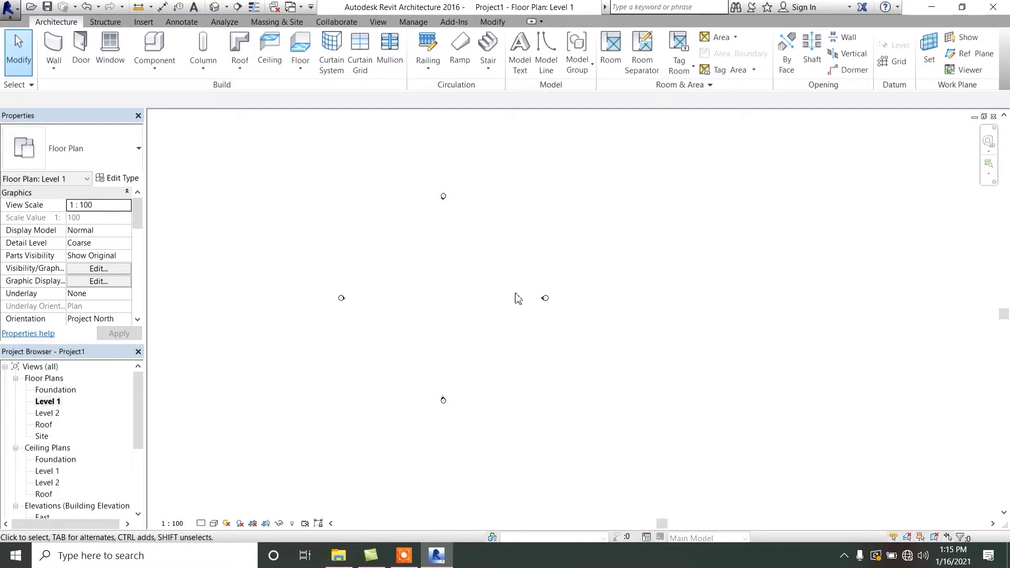
# Start a new wall of type Exterior wall 400mm and set its top constraint to Up to level: Level 2.
pyautogui.click(53, 45)
pyautogui.click(131, 153)
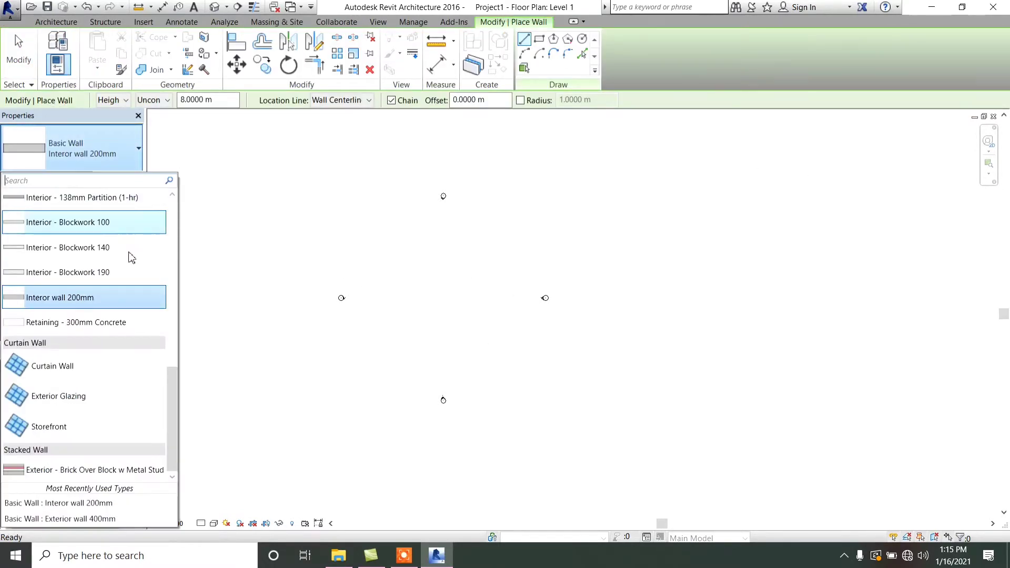
pyautogui.scroll(2, 101, 224)
pyautogui.scroll(3, 99, 226)
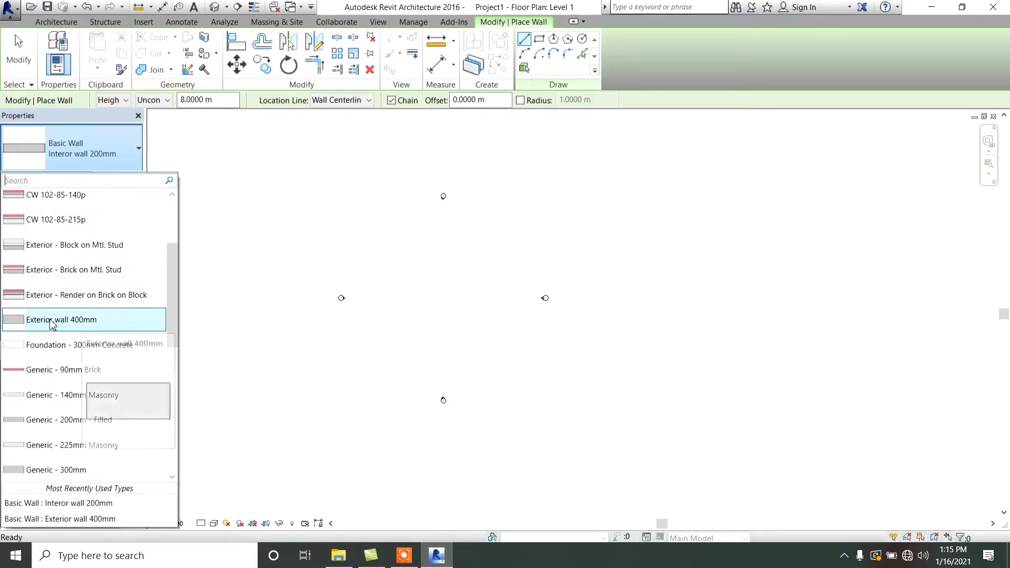
pyautogui.click(87, 320)
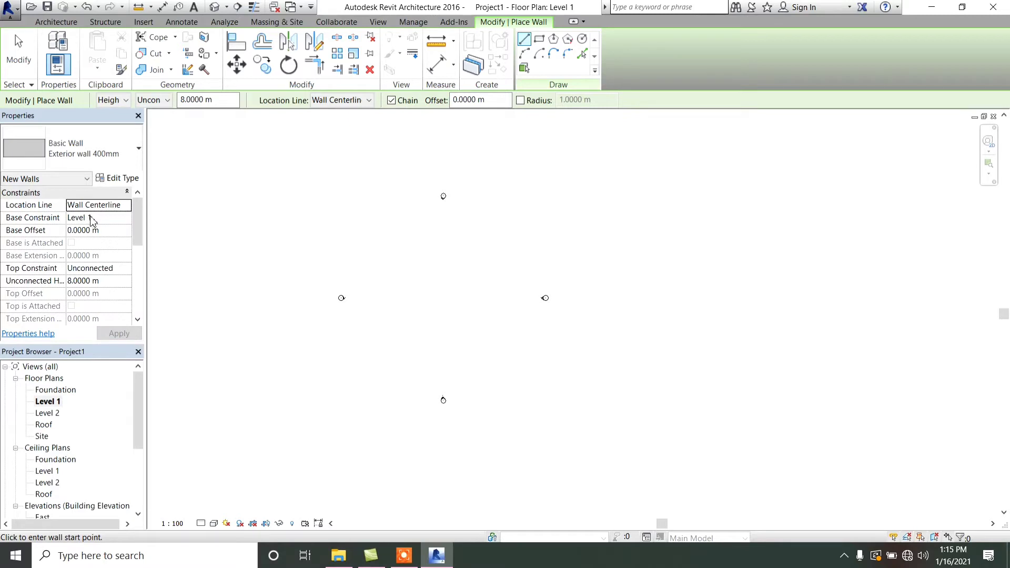
pyautogui.click(127, 269)
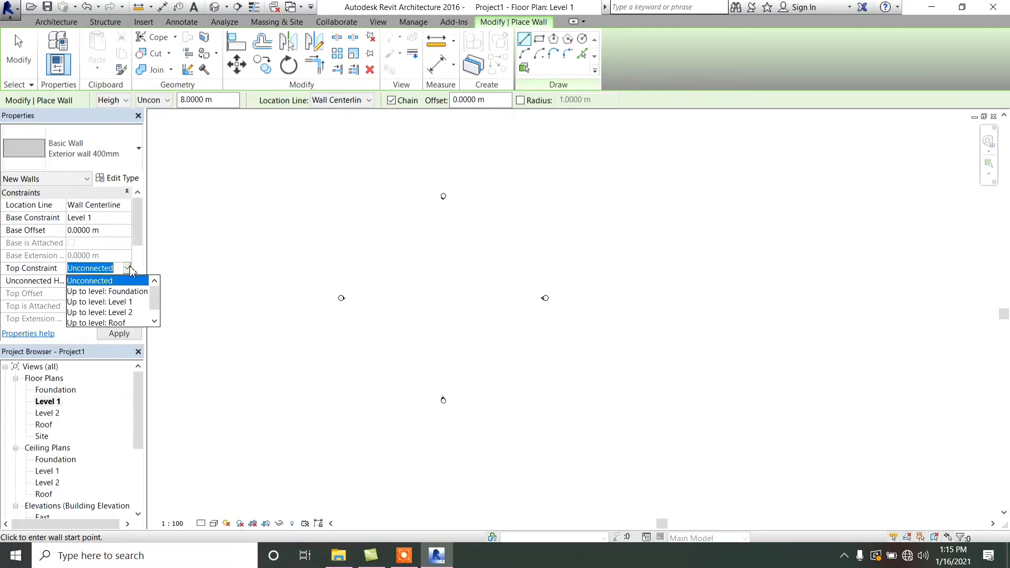
pyautogui.click(100, 313)
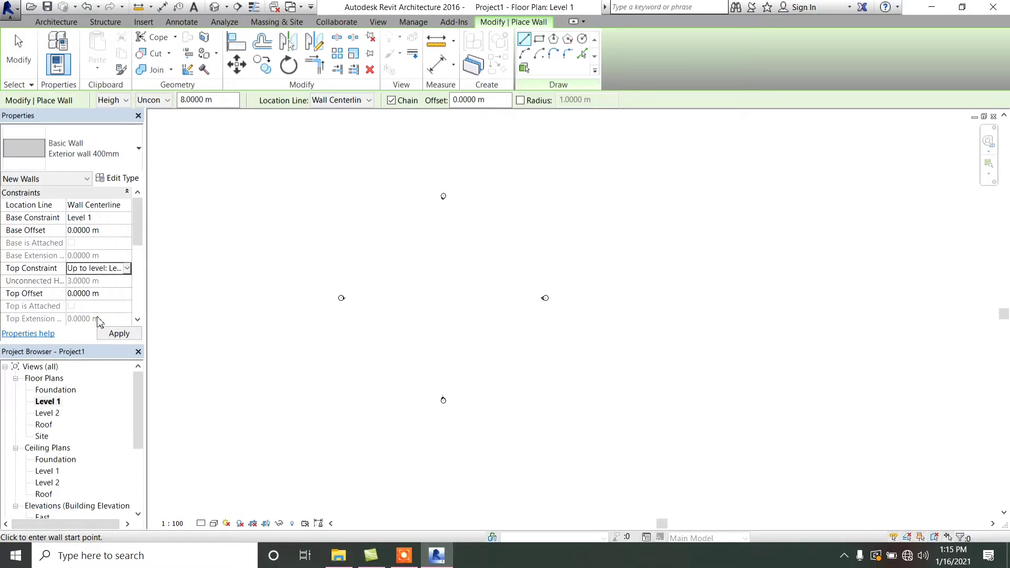
pyautogui.click(115, 334)
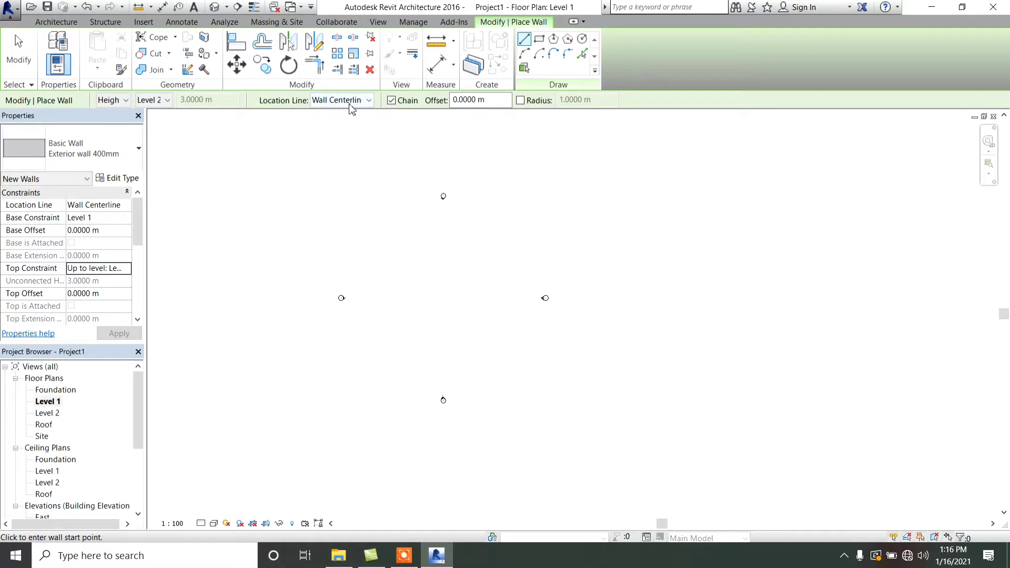
# Set the wall location line to Finish Face: Exterior and draw a 15 m horizontal exterior wall inside the elevation markers.
pyautogui.click(369, 100)
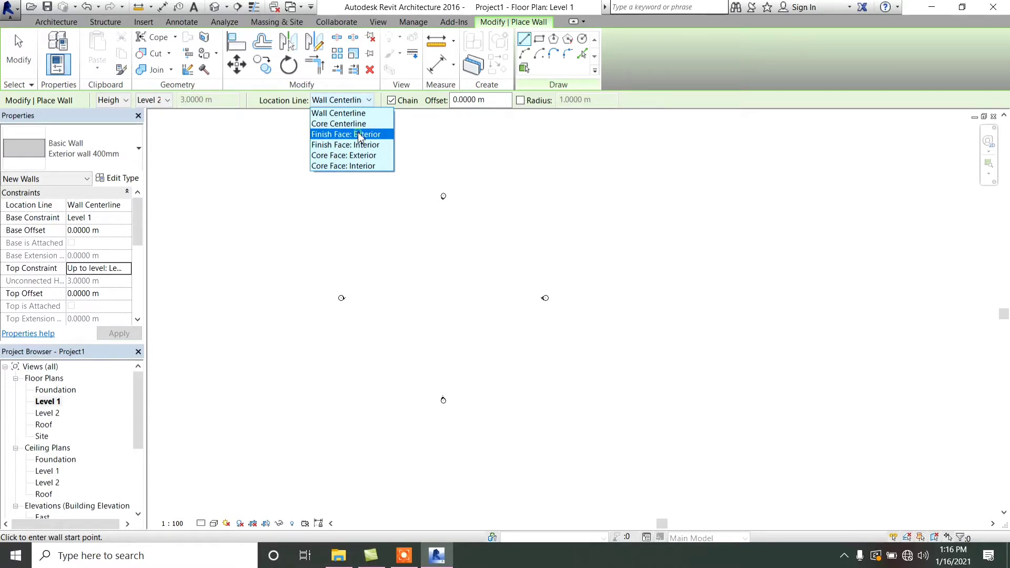
pyautogui.click(360, 135)
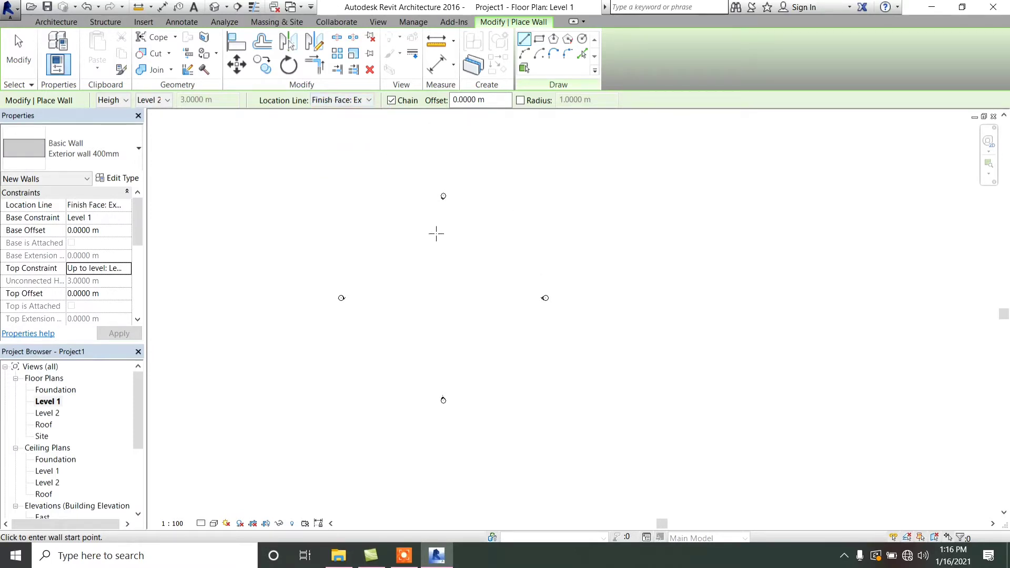
pyautogui.scroll(2, 435, 232)
pyautogui.click(360, 261)
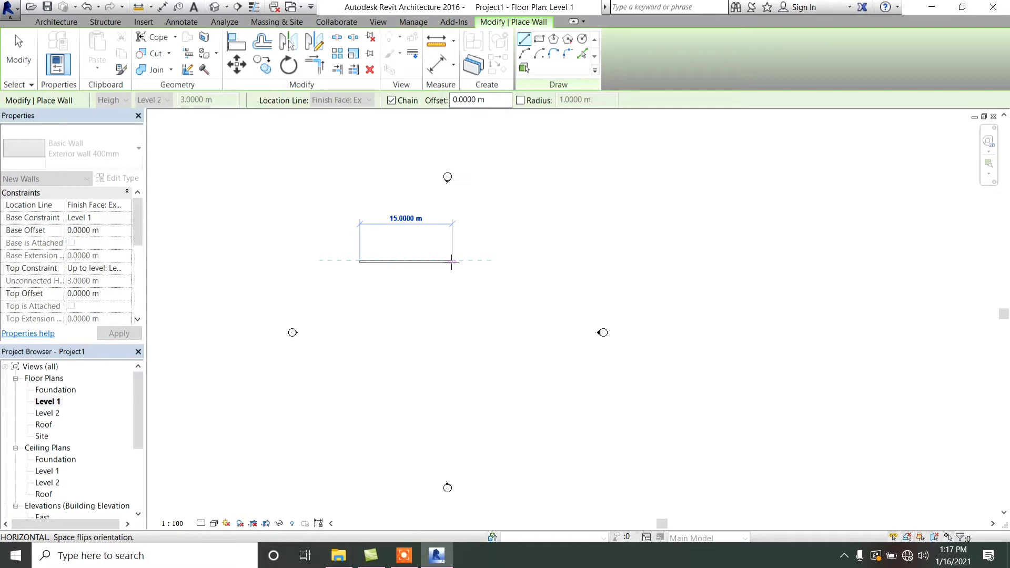
pyautogui.click(451, 262)
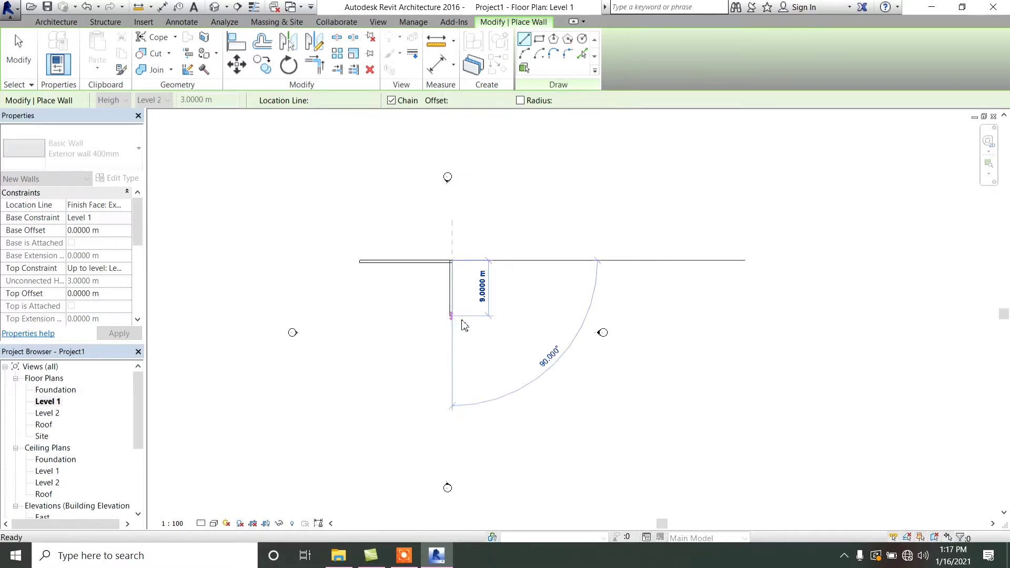
pyautogui.press('Escape')
pyautogui.press('Escape')
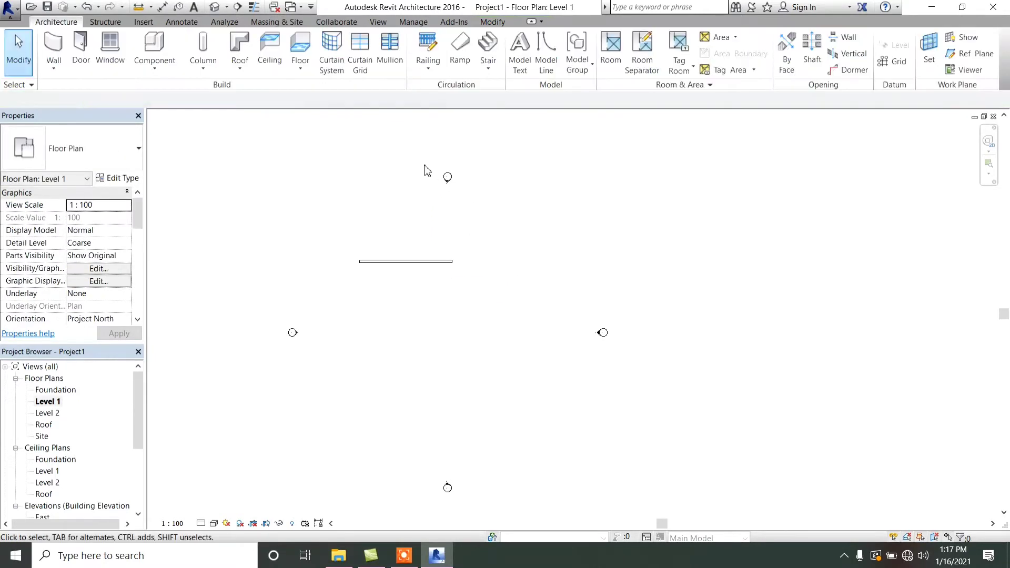
# Move the four elevation markers outward, away from the wall, to make room for the building.
pyautogui.moveTo(393, 140); pyautogui.dragTo(499, 208)
pyautogui.scroll(-3, 426, 177)
pyautogui.moveTo(408, 149)
pyautogui.mouseDown()
pyautogui.moveTo(457, 195)
pyautogui.moveTo(423, 133)
pyautogui.mouseUp()
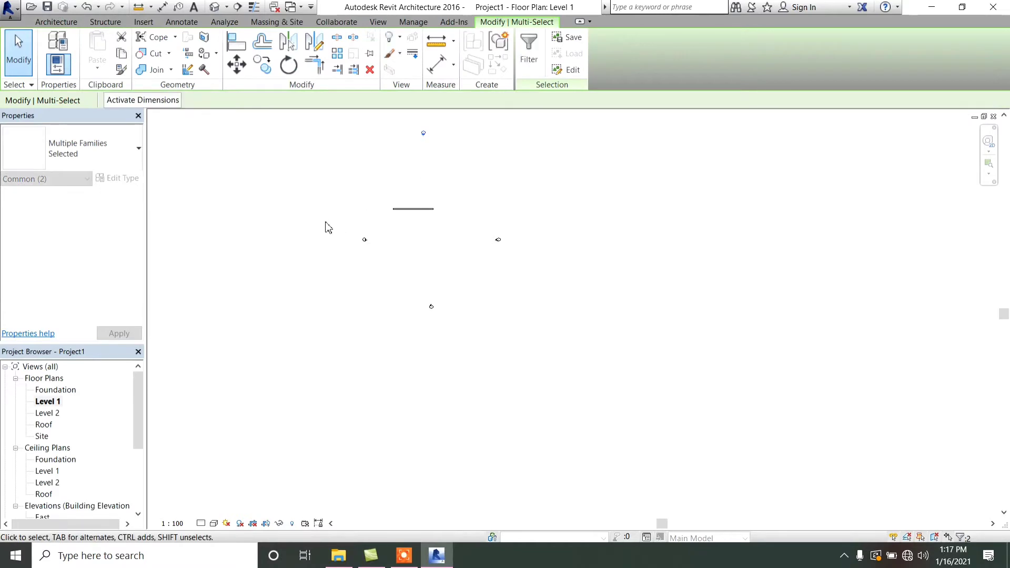
pyautogui.moveTo(326, 219); pyautogui.dragTo(394, 286)
pyautogui.moveTo(370, 239); pyautogui.dragTo(256, 243)
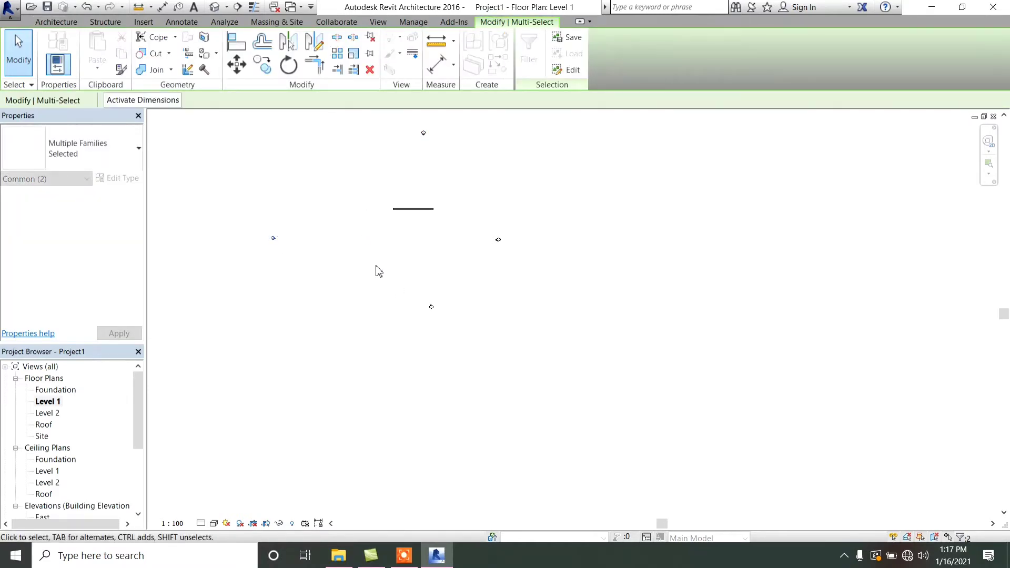
pyautogui.moveTo(378, 266)
pyautogui.mouseDown()
pyautogui.moveTo(444, 347)
pyautogui.moveTo(447, 332)
pyautogui.moveTo(424, 356)
pyautogui.moveTo(430, 370)
pyautogui.mouseUp()
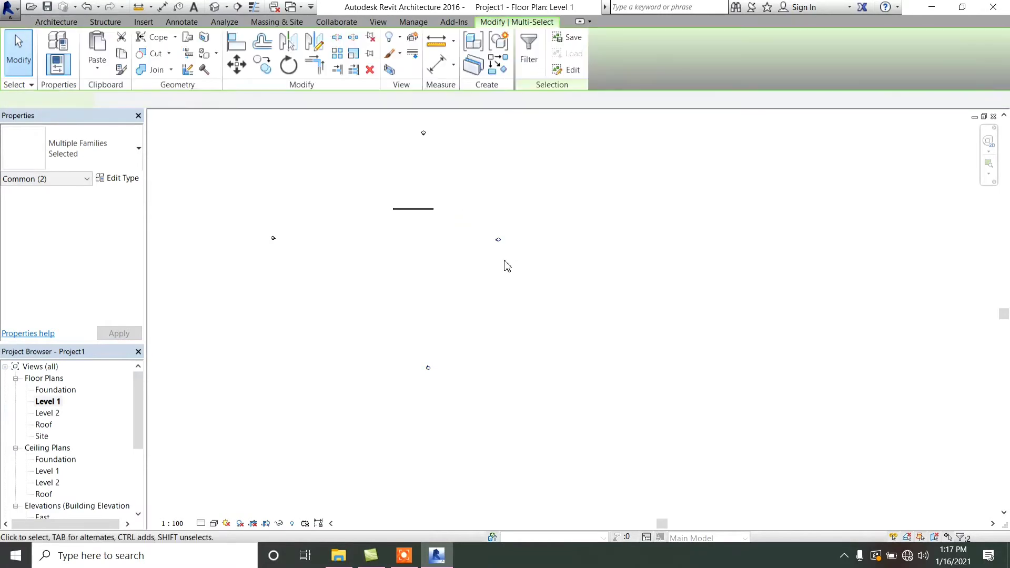
pyautogui.moveTo(498, 243); pyautogui.dragTo(577, 242)
pyautogui.click(562, 305)
pyautogui.scroll(-4, 561, 304)
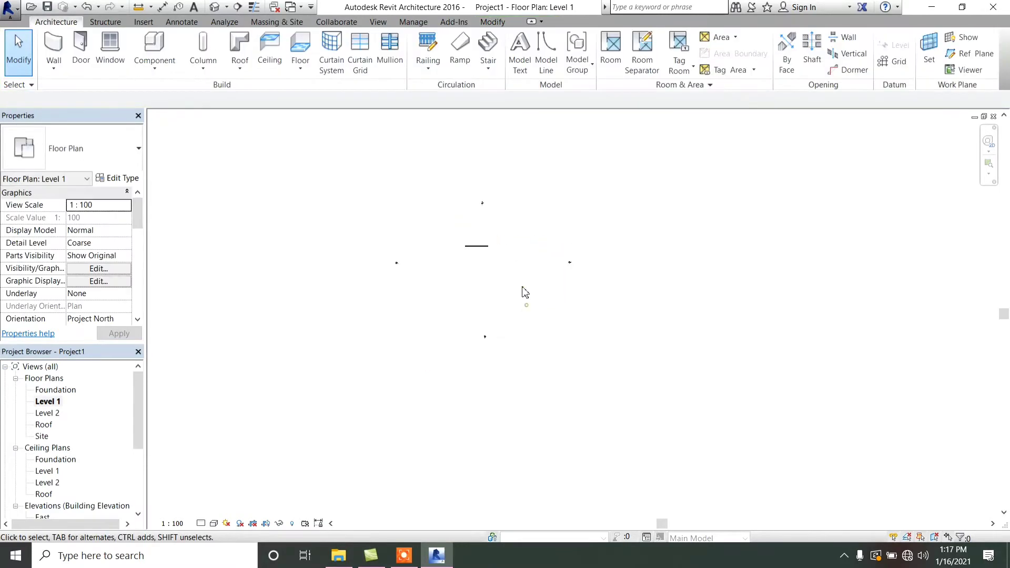
# Restart the exterior wall and draw a vertical wall about 15 m long downward from the right end of the horizontal wall.
pyautogui.scroll(6, 410, 210)
pyautogui.scroll(4, 606, 247)
pyautogui.scroll(-3, 437, 262)
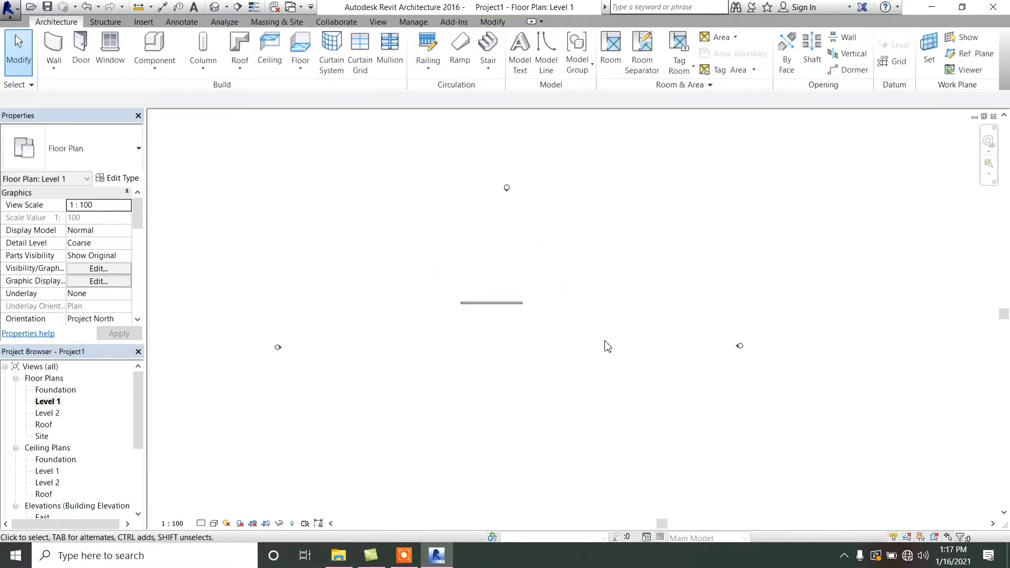
pyautogui.click(516, 304)
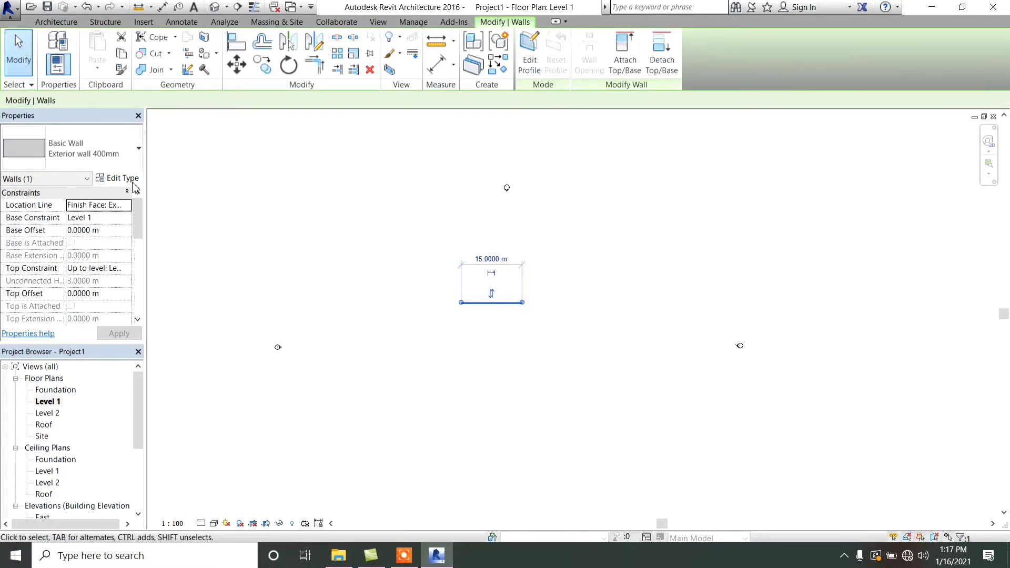
pyautogui.click(56, 21)
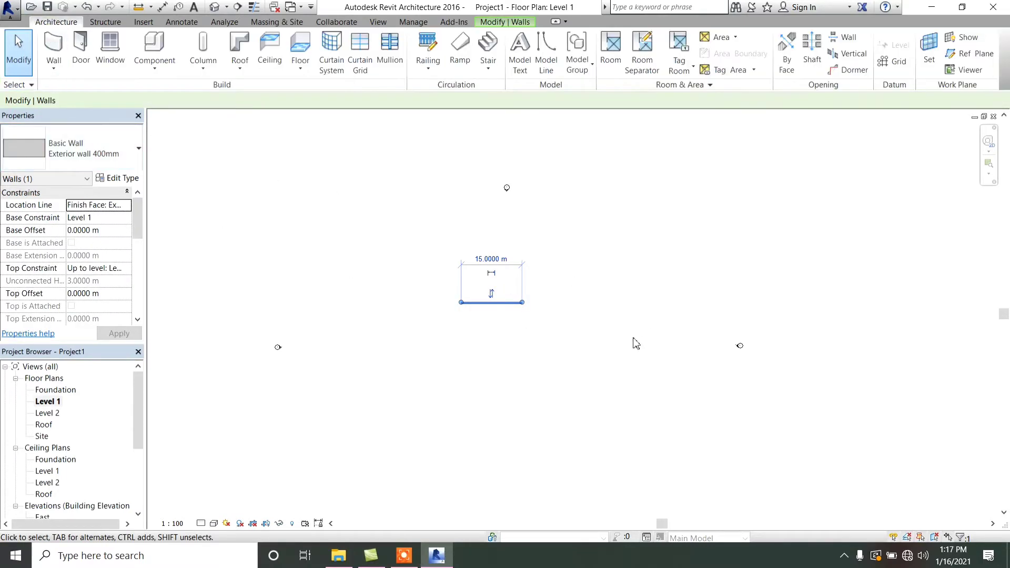
pyautogui.click(577, 345)
pyautogui.click(54, 50)
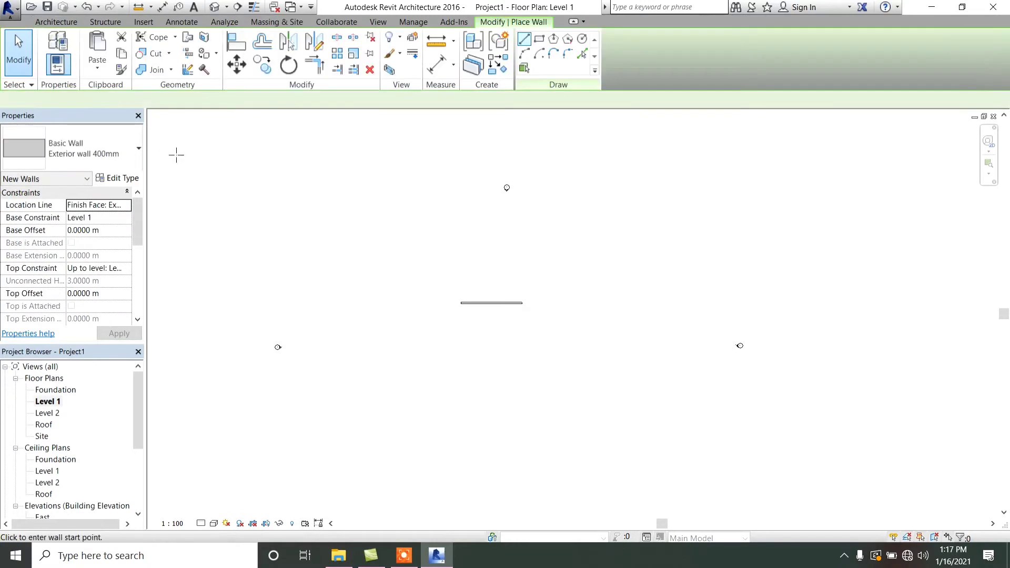
pyautogui.scroll(3, 475, 324)
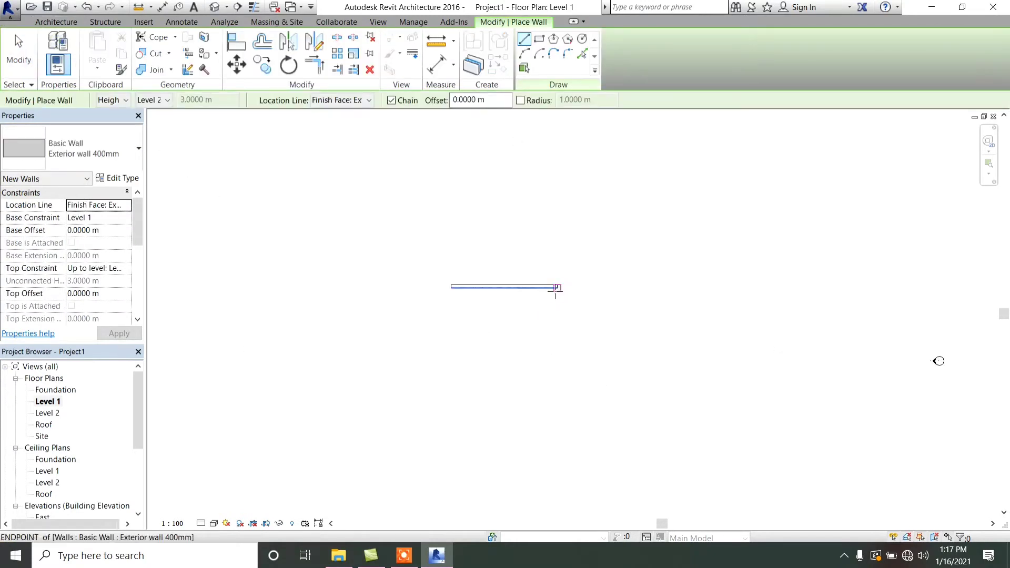
pyautogui.click(558, 287)
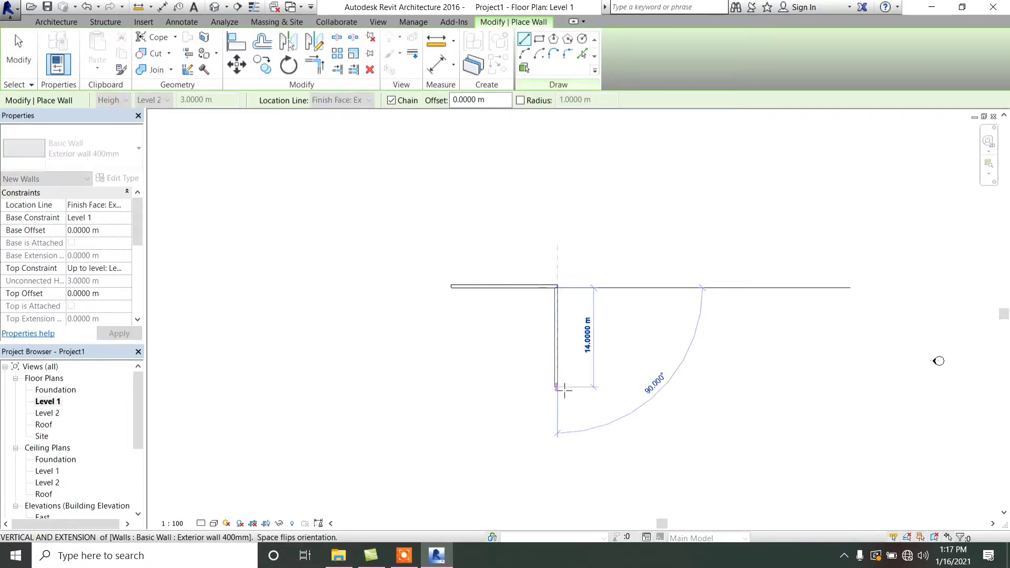
pyautogui.click(558, 393)
# Continue the walls leftward from the lower-right corner: 1 m left, 1 m down, 3 m left, 1 m up and 1 m left, then end the chain.
pyautogui.scroll(4, 537, 401)
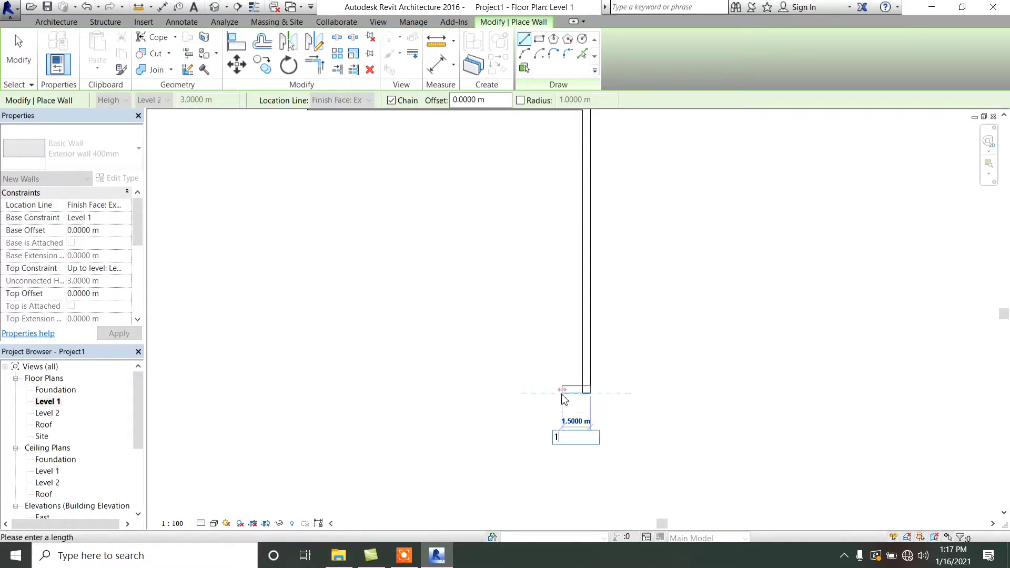
pyautogui.click(562, 393)
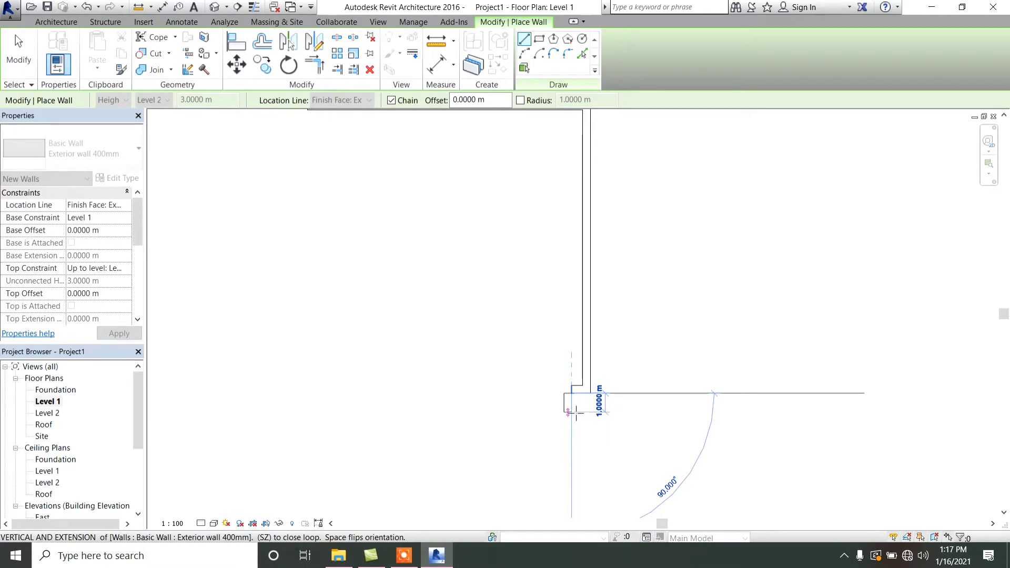
pyautogui.click(569, 412)
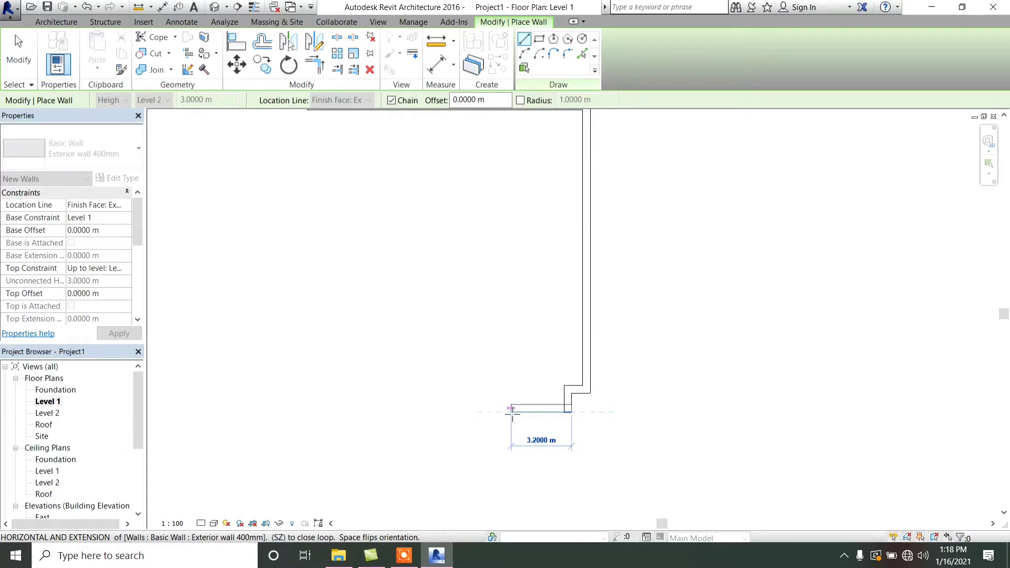
pyautogui.write('3')
pyautogui.press('Return')
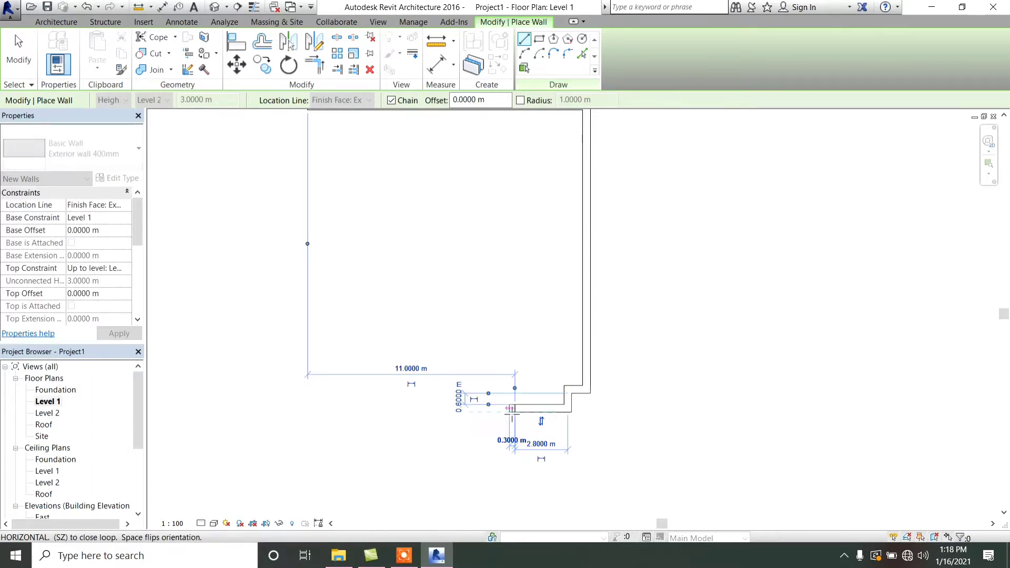
pyautogui.click(513, 413)
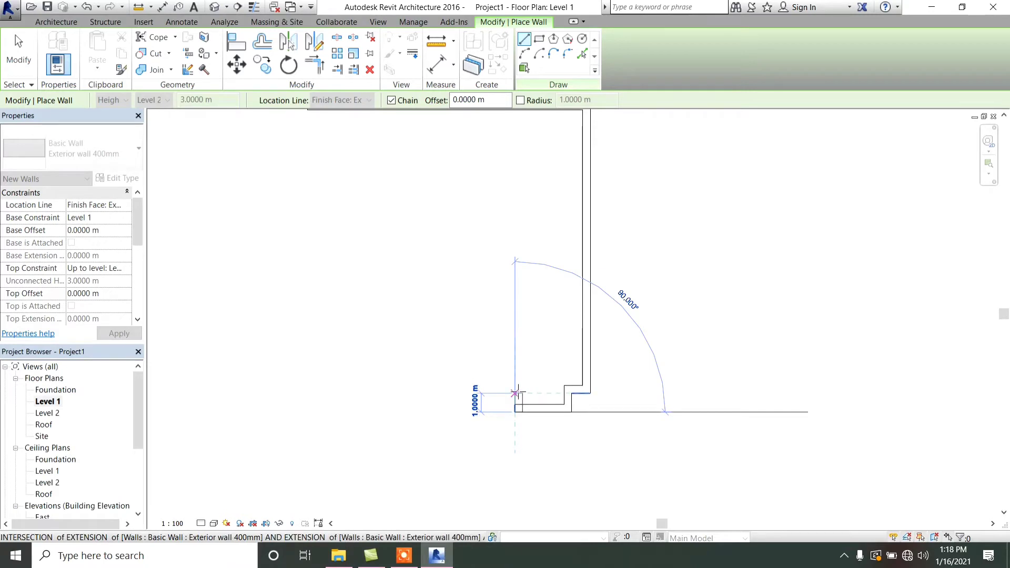
pyautogui.click(515, 392)
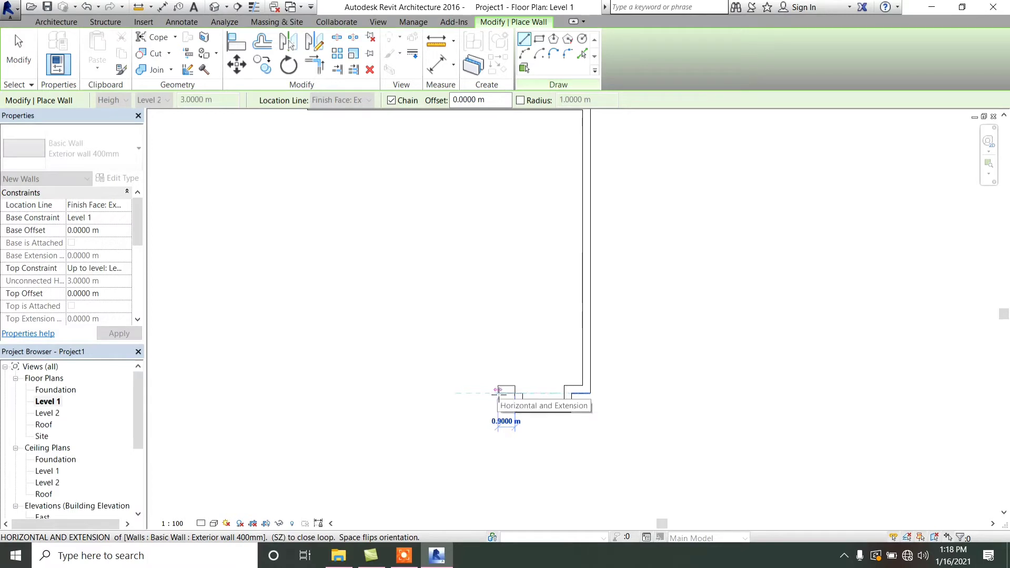
pyautogui.click(495, 390)
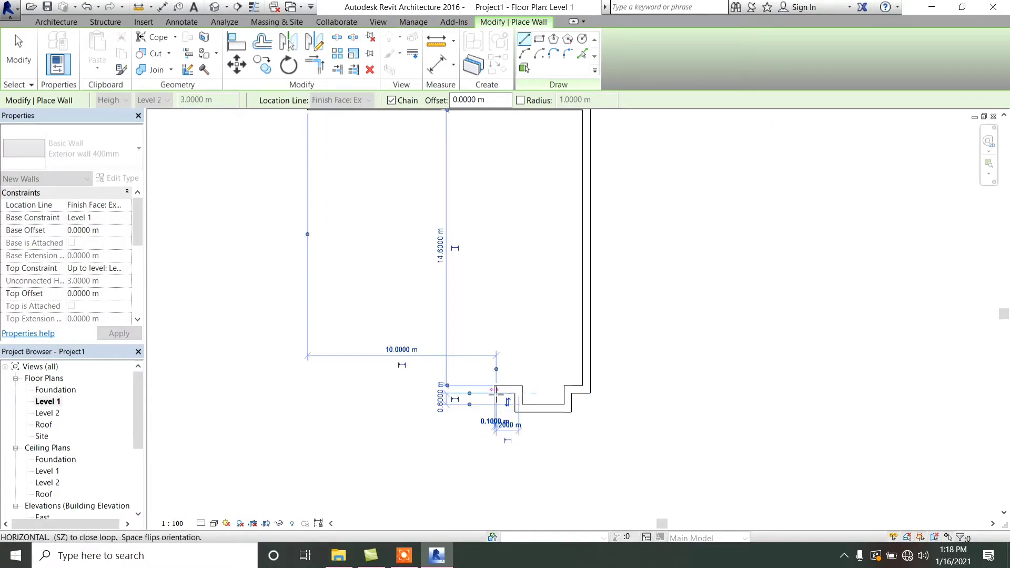
pyautogui.press('Escape')
# Draw a 14.6 m vertical exterior wall downward from the left end of the upper horizontal wall.
pyautogui.scroll(-1, 678, 386)
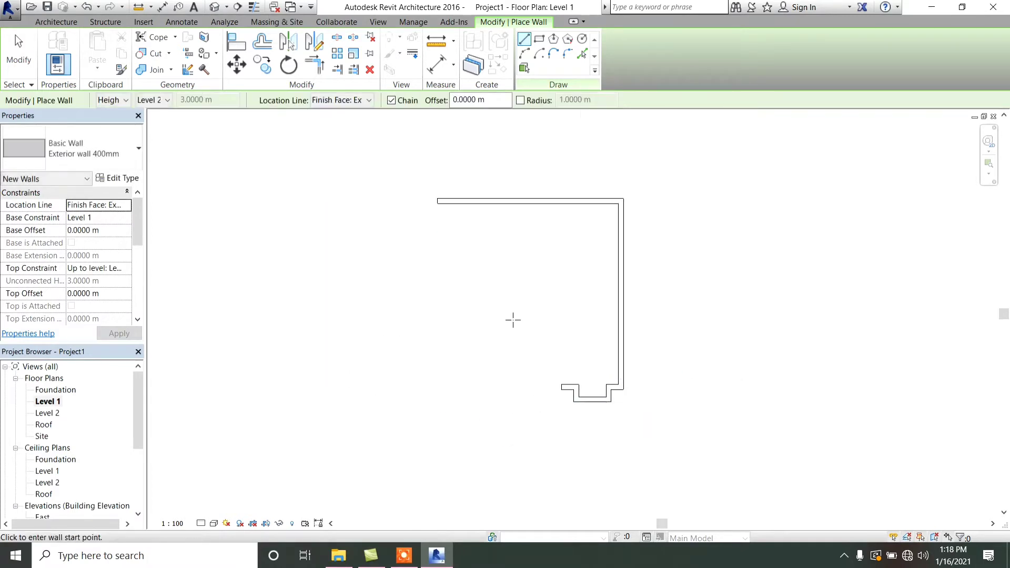
pyautogui.scroll(1, 584, 308)
pyautogui.scroll(-1, 347, 209)
pyautogui.scroll(2, 334, 160)
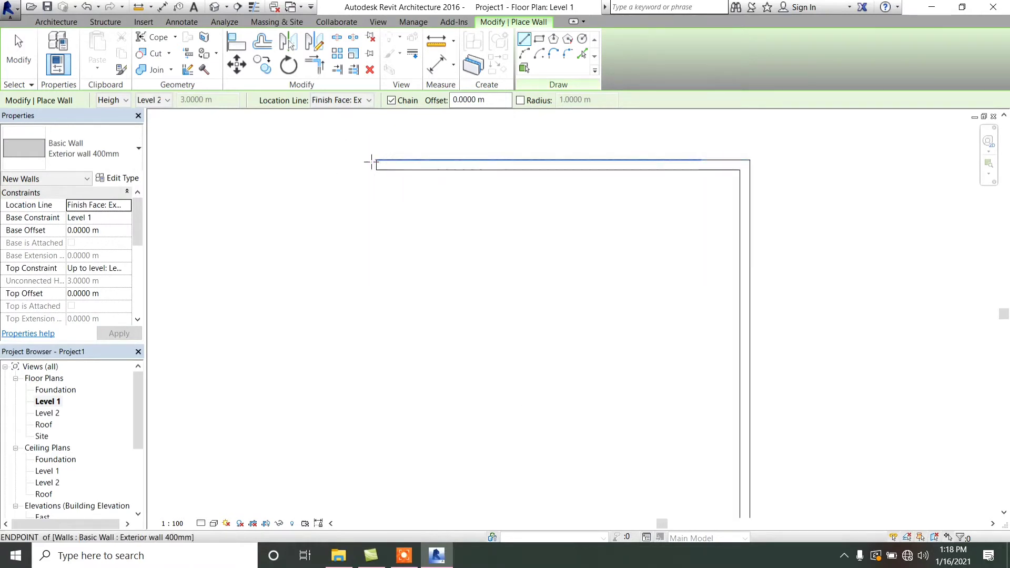
pyautogui.scroll(-1, 373, 161)
pyautogui.click(374, 164)
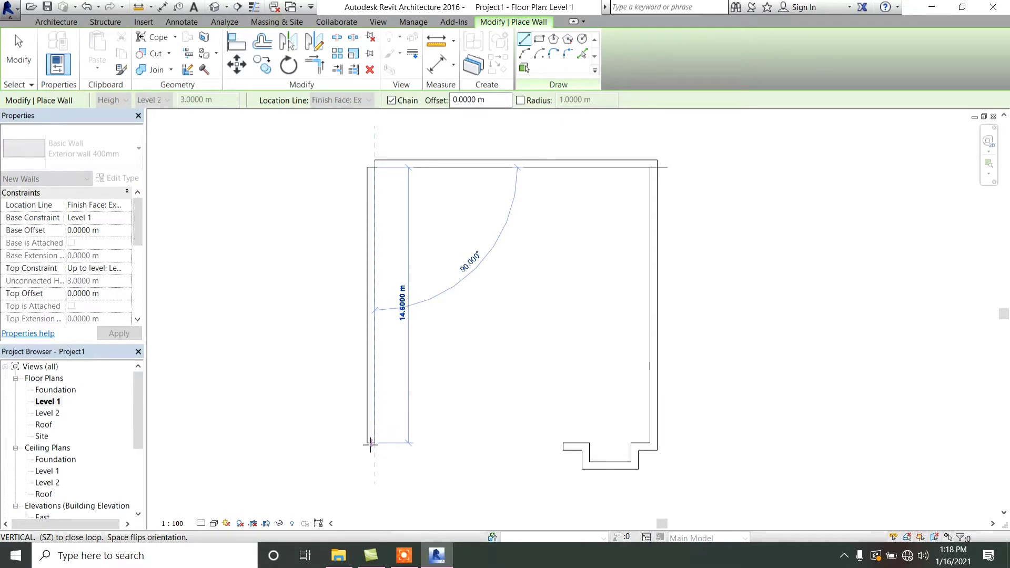
pyautogui.click(370, 444)
# Close the outline from the lower-left corner with walls 1 m right, 1 m down, 3 m right, 1 m up and 6 m right, and leave the wall command.
pyautogui.scroll(1, 386, 446)
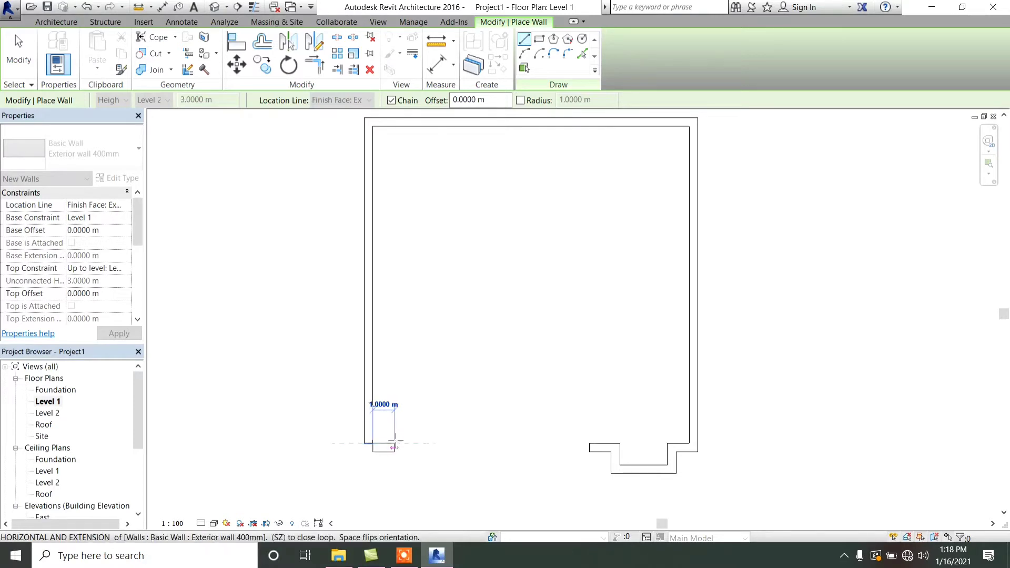
pyautogui.click(395, 443)
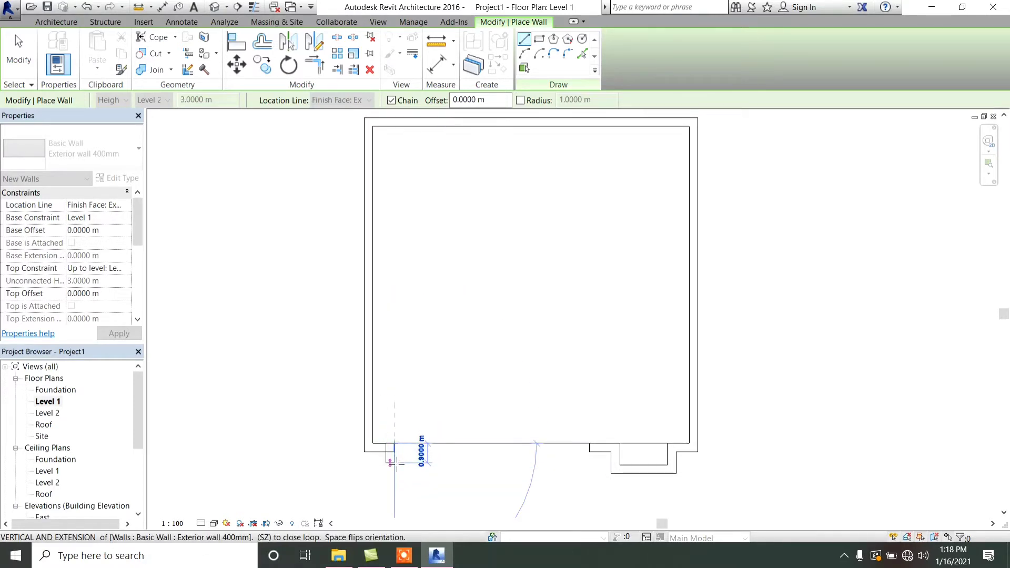
pyautogui.click(394, 465)
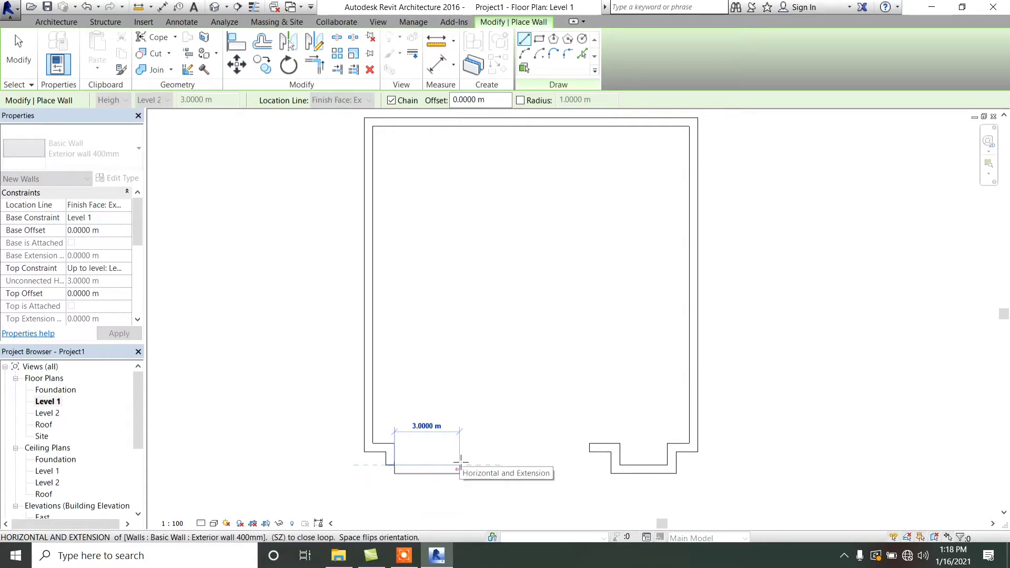
pyautogui.click(460, 465)
pyautogui.click(460, 451)
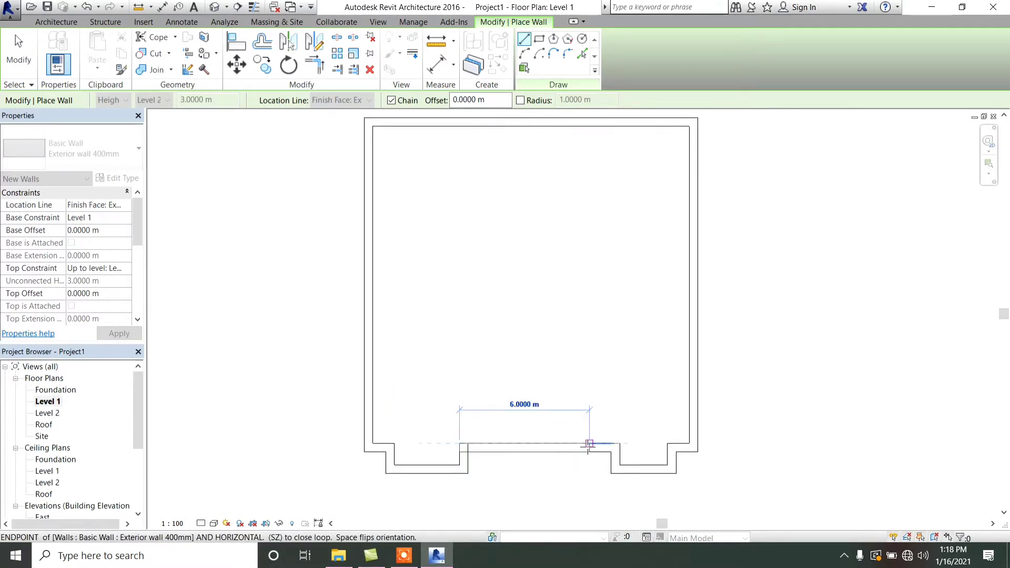
pyautogui.click(589, 445)
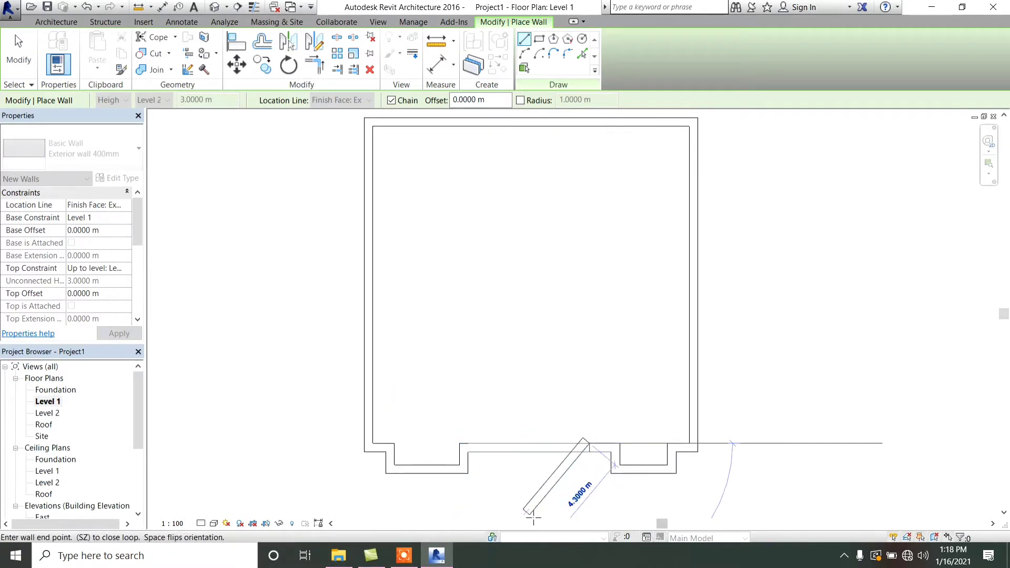
pyautogui.press('Escape')
pyautogui.scroll(-3, 371, 293)
pyautogui.scroll(2, 459, 447)
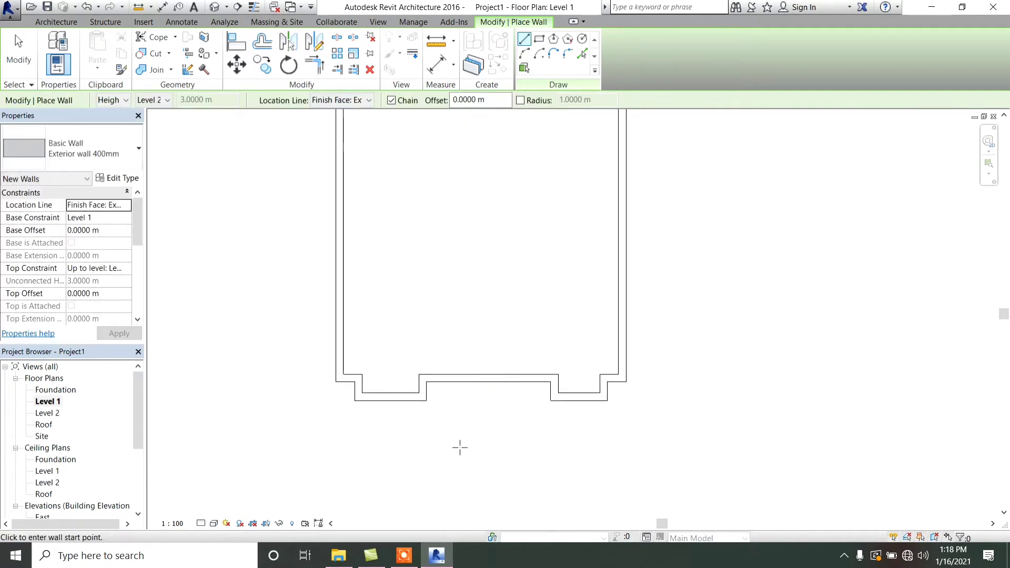
pyautogui.press('Escape')
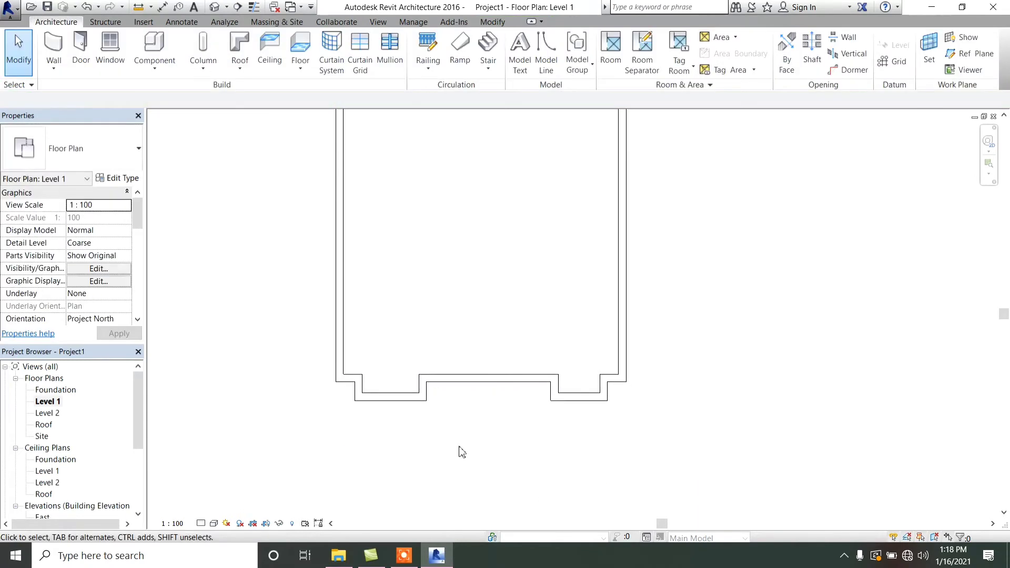
# Check the temporary dimensions of both lower projections by selecting their walls one after another.
pyautogui.click(390, 398)
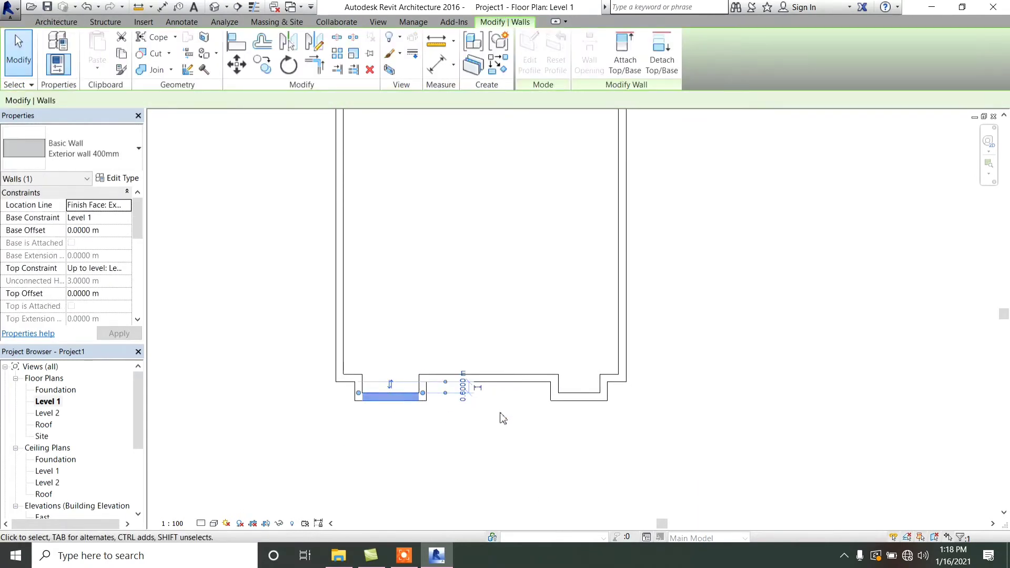
pyautogui.click(577, 459)
pyautogui.click(367, 389)
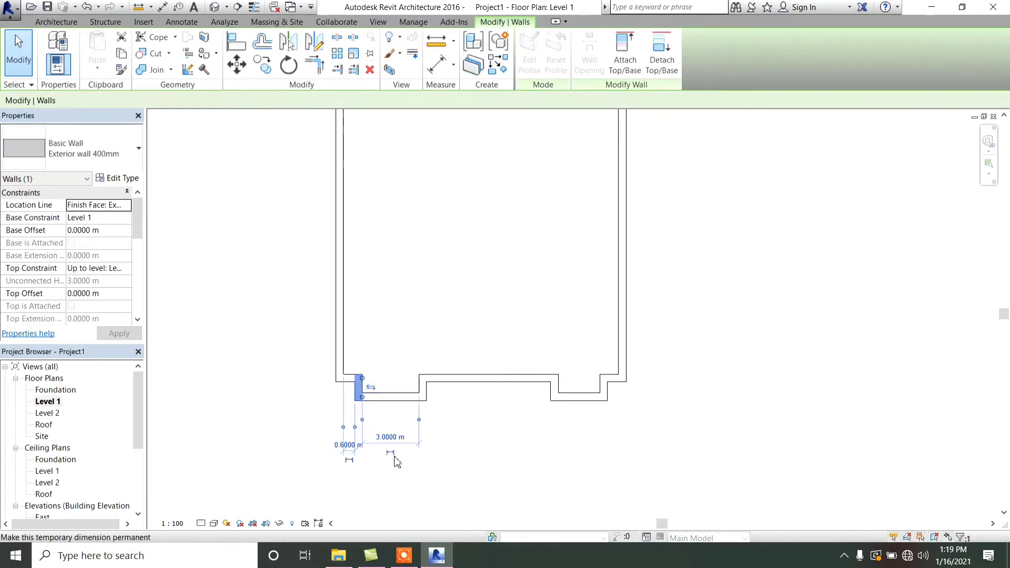
pyautogui.click(473, 437)
pyautogui.click(554, 389)
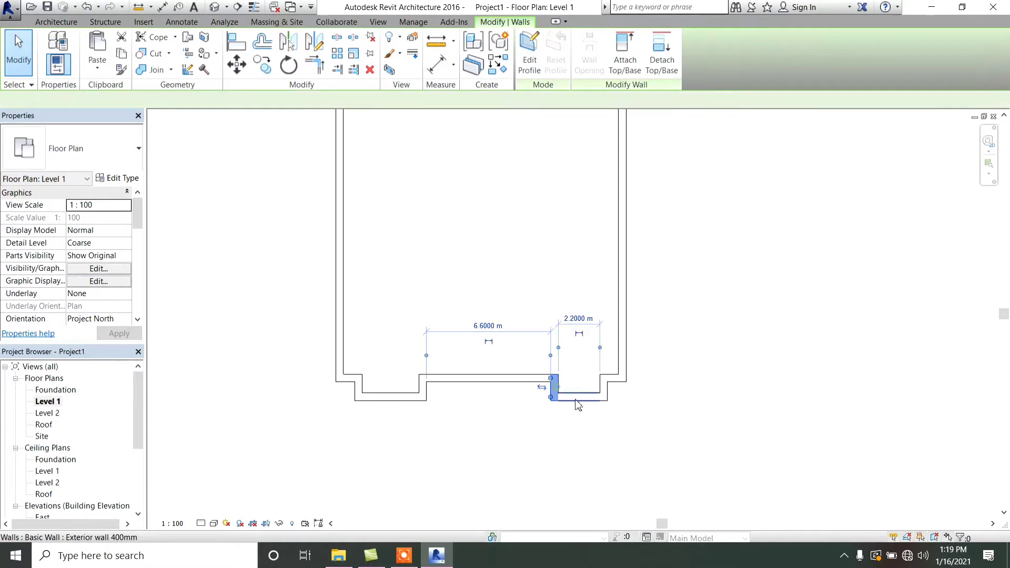
# Set the clear width of the lower-right projection to 3 m by changing the distance of its inner side wall.
pyautogui.click(579, 319)
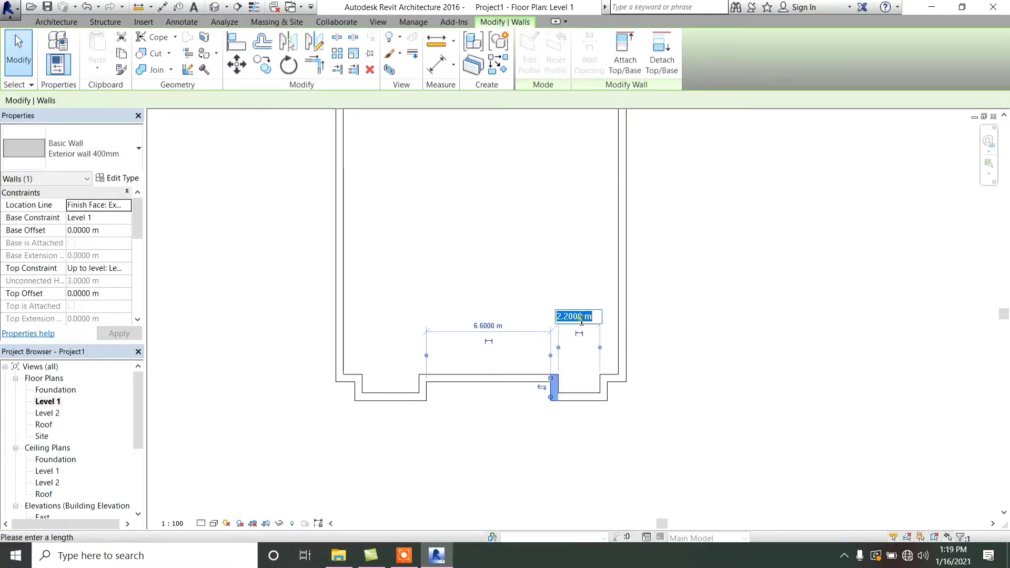
pyautogui.write('3')
pyautogui.press('Return')
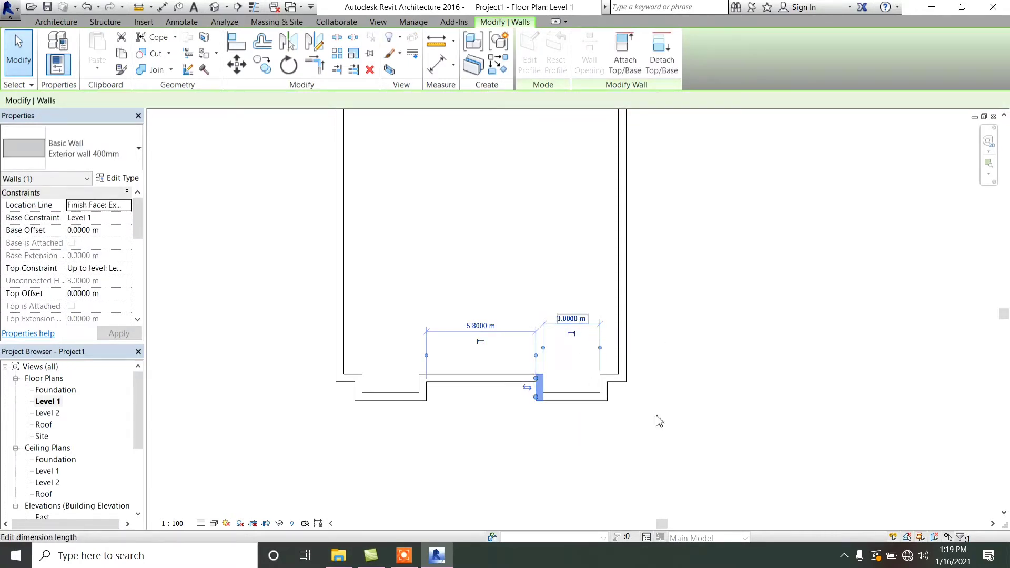
pyautogui.click(386, 365)
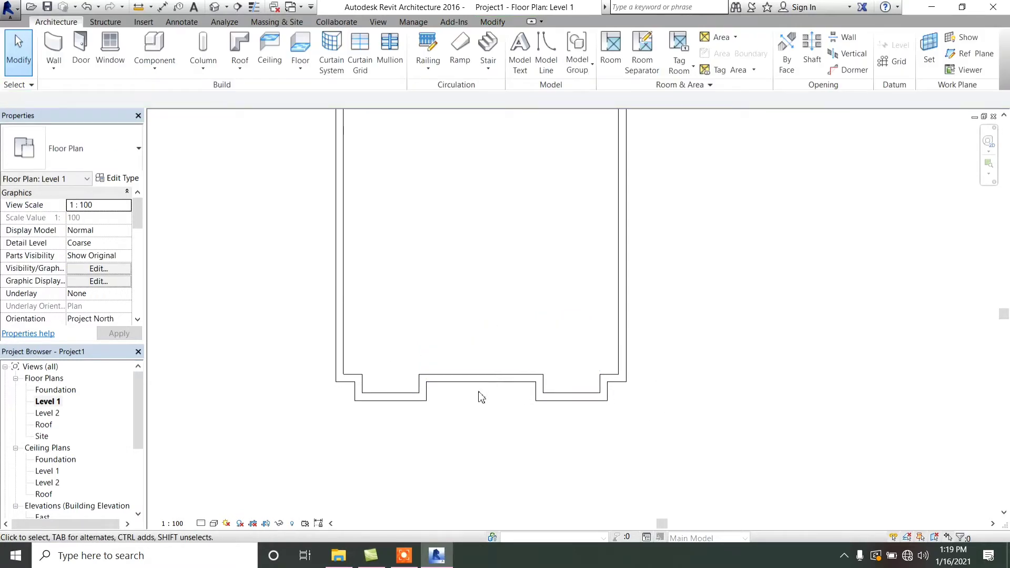
# Compare the clear widths of the two lower projections by selecting their side walls, and look over the whole exterior outline.
pyautogui.click(356, 392)
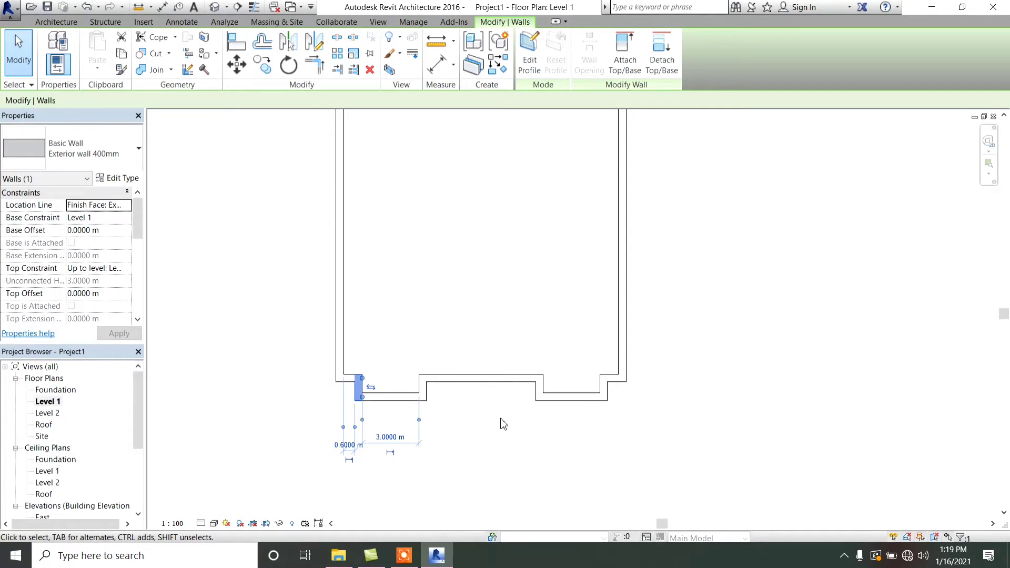
pyautogui.click(549, 392)
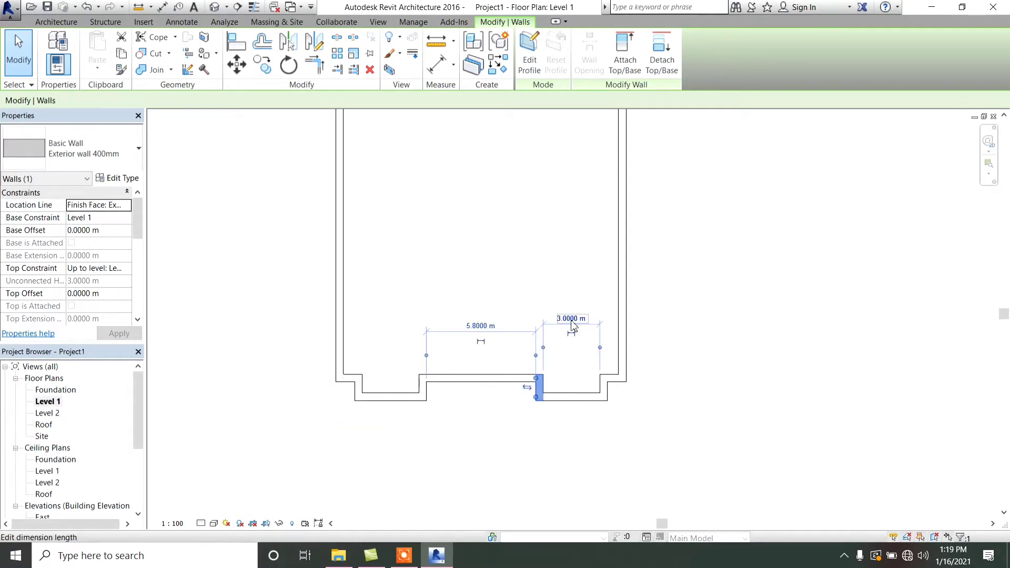
pyautogui.click(360, 387)
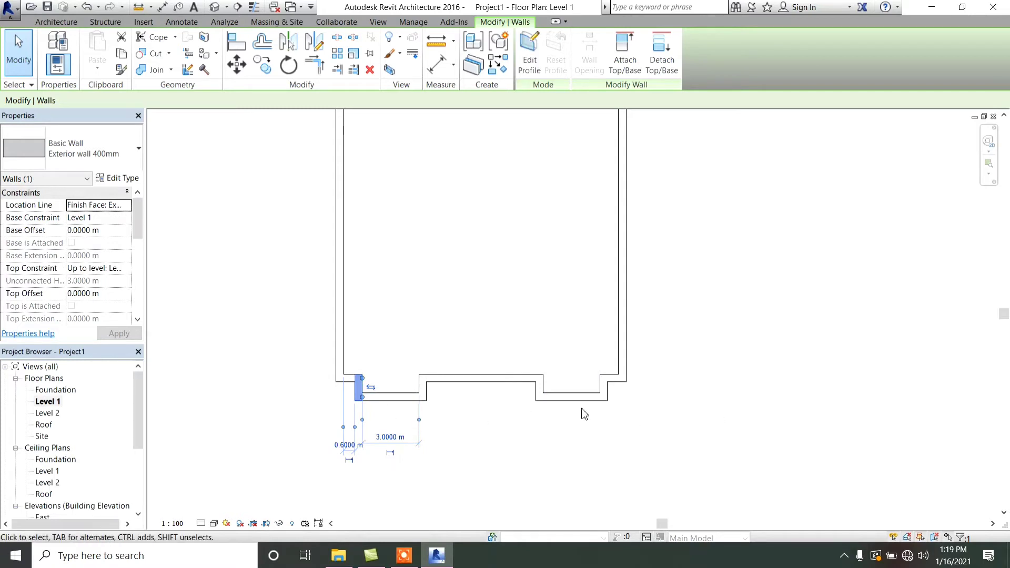
pyautogui.click(501, 416)
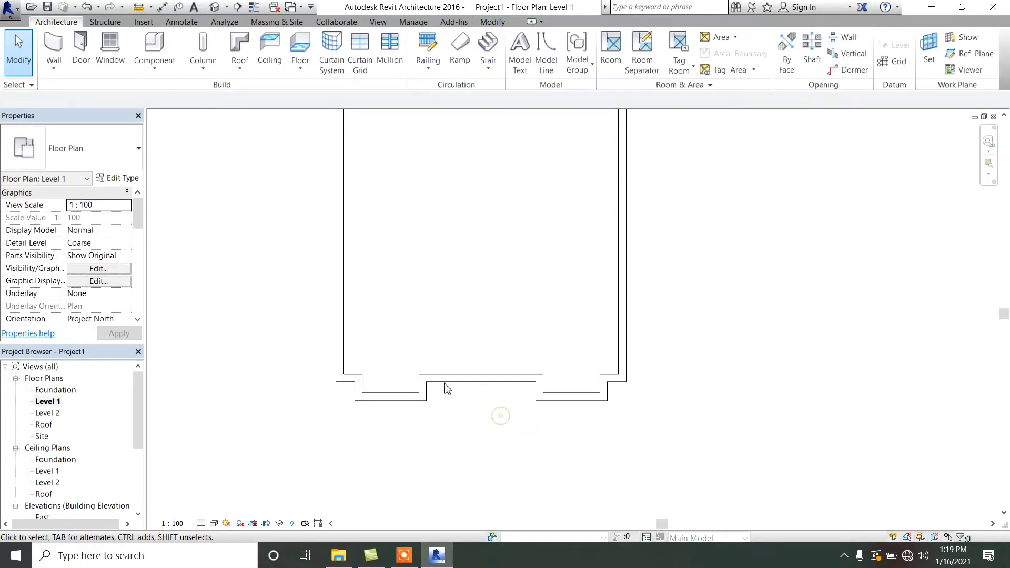
pyautogui.scroll(-3, 371, 480)
pyautogui.scroll(1, 347, 117)
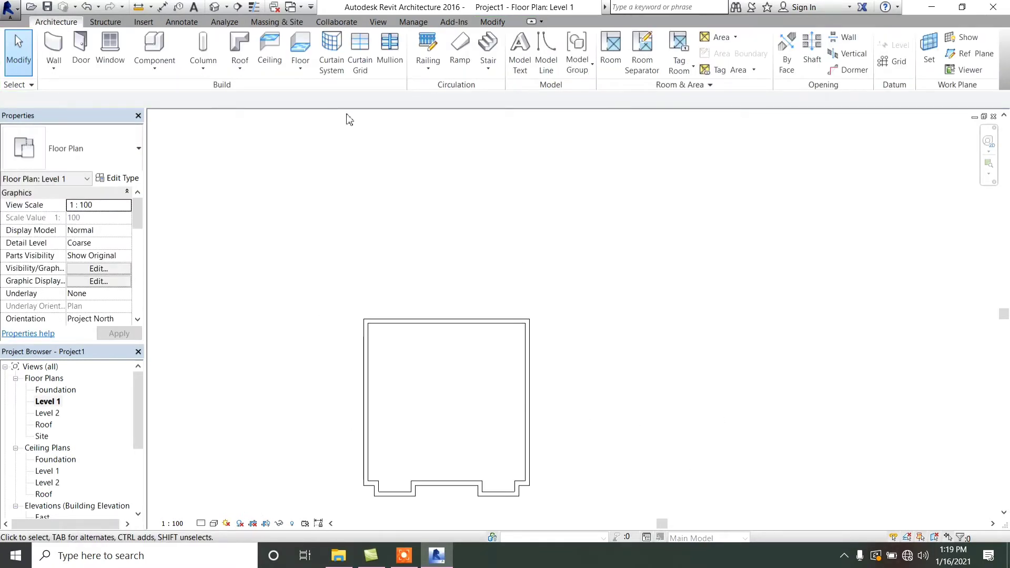
pyautogui.scroll(-2, 347, 117)
pyautogui.scroll(2, 358, 214)
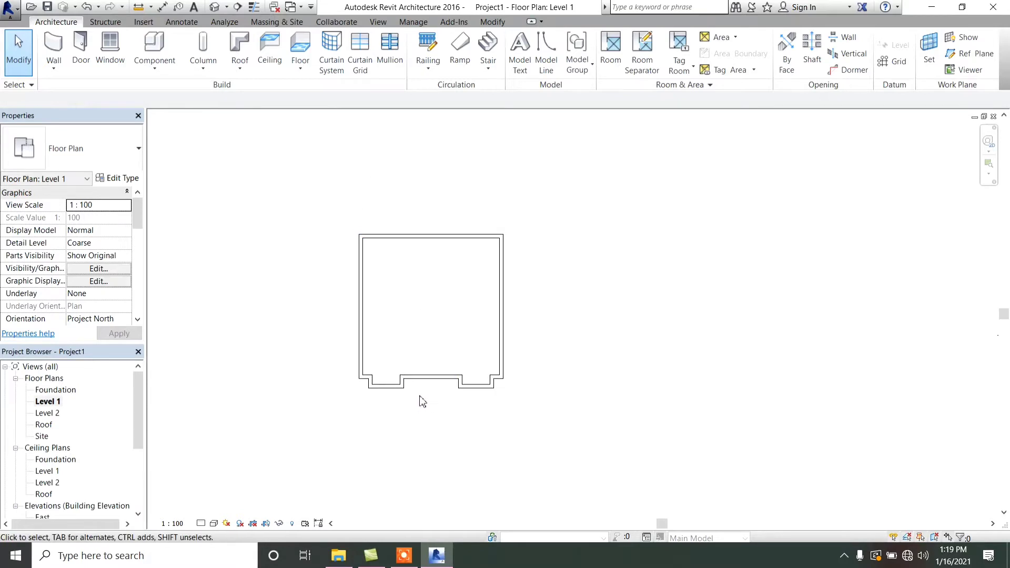
pyautogui.scroll(1, 392, 420)
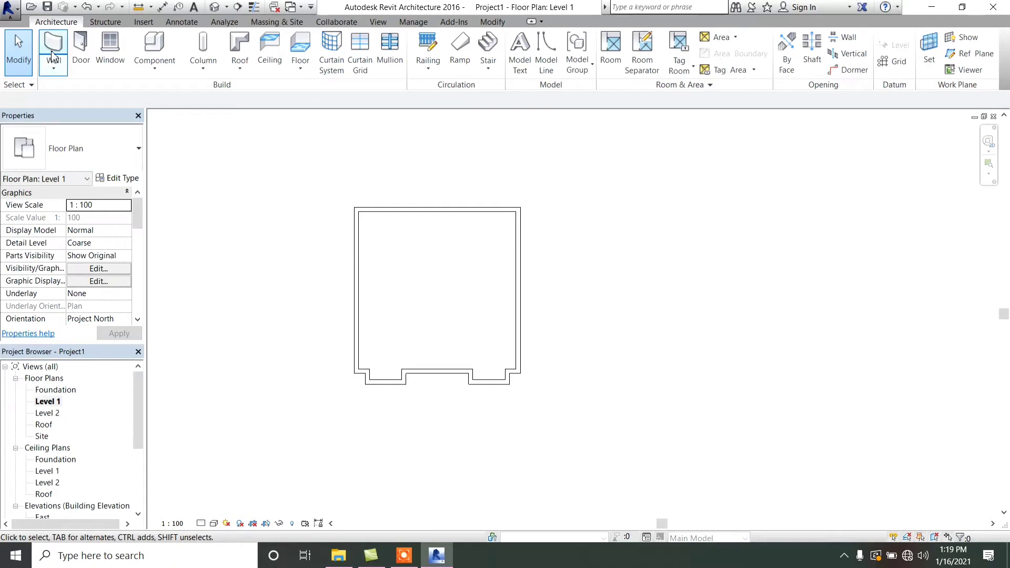
# Start an architectural wall with the type Interor wall 200mm and the location line Finish Face: Interior.
pyautogui.click(51, 71)
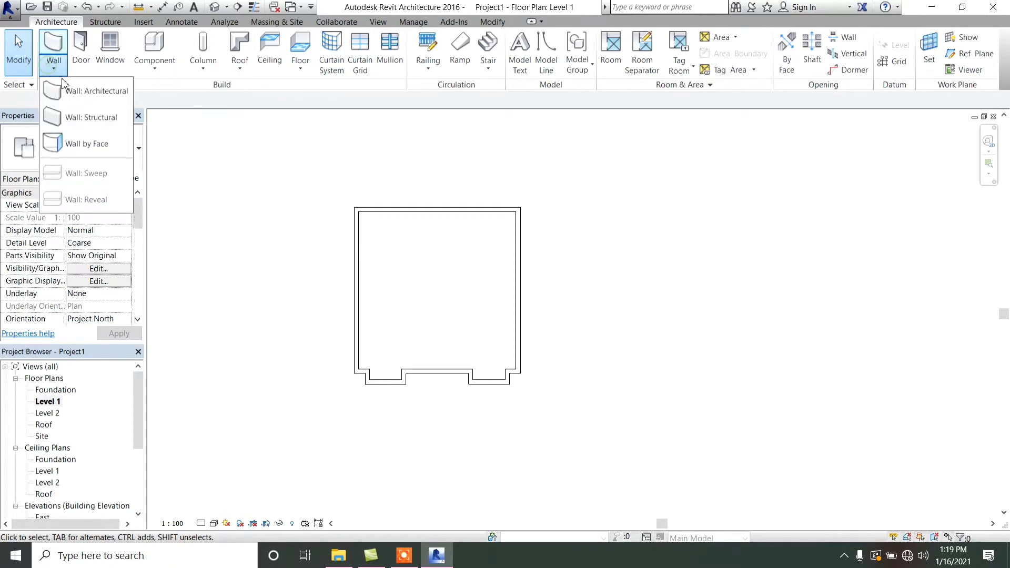
pyautogui.click(66, 92)
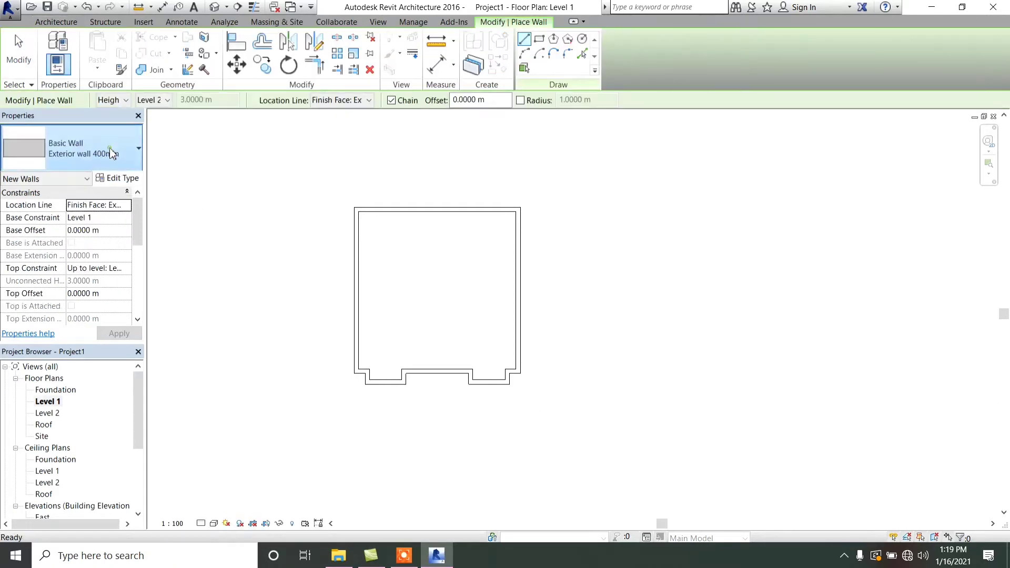
pyautogui.click(110, 151)
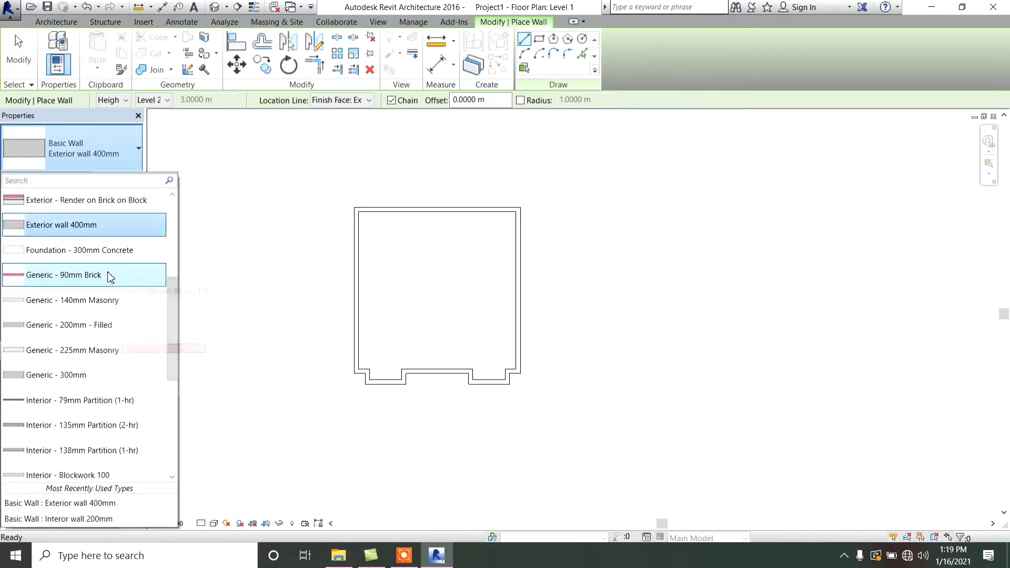
pyautogui.scroll(-3, 118, 284)
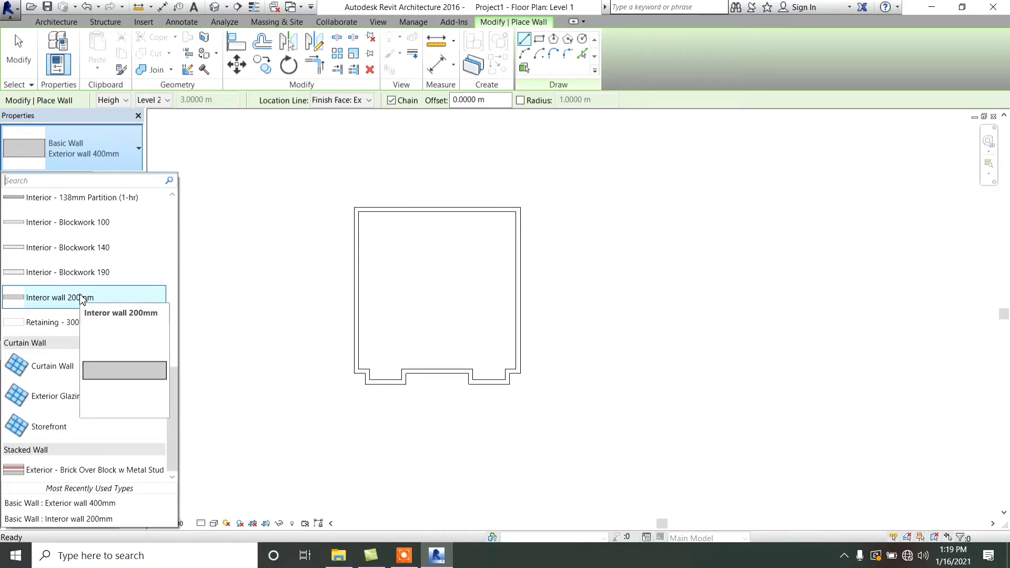
pyautogui.click(80, 297)
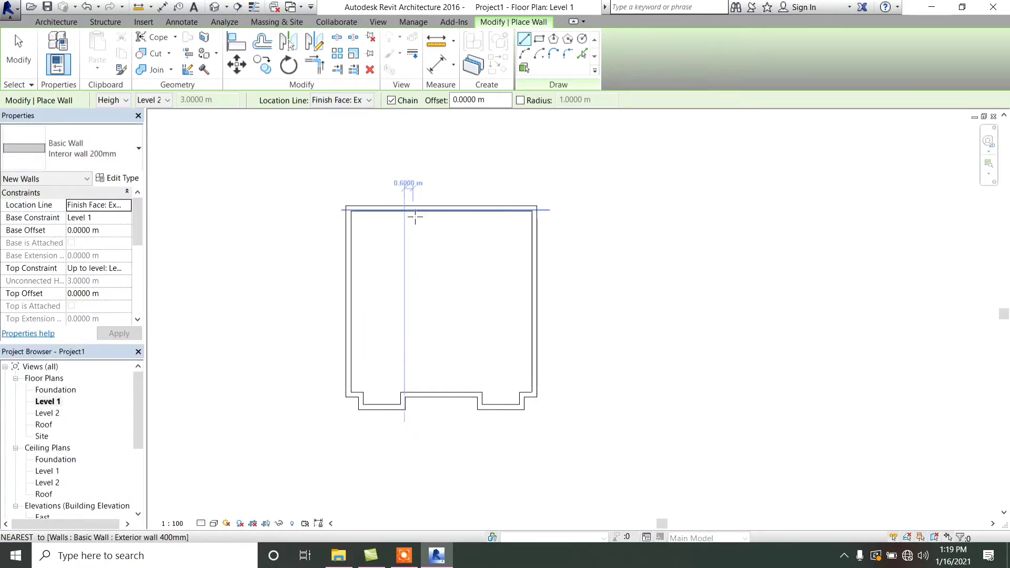
pyautogui.scroll(3, 353, 452)
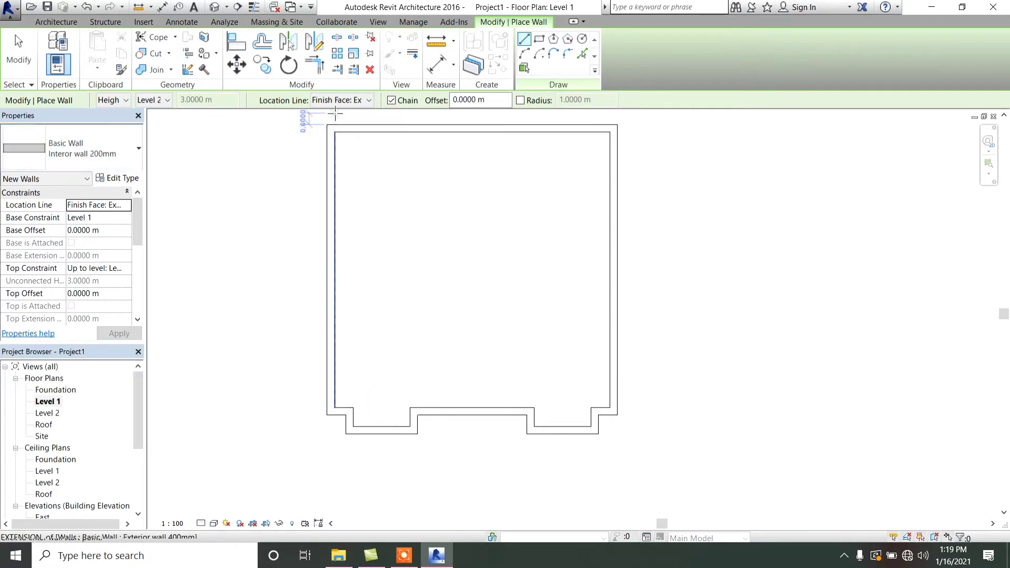
pyautogui.click(369, 101)
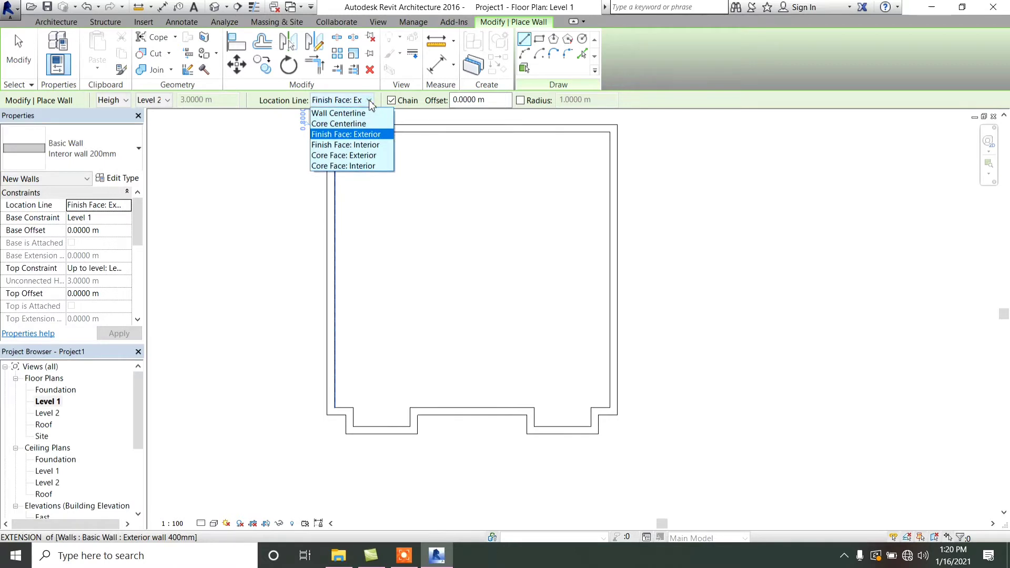
pyautogui.click(337, 145)
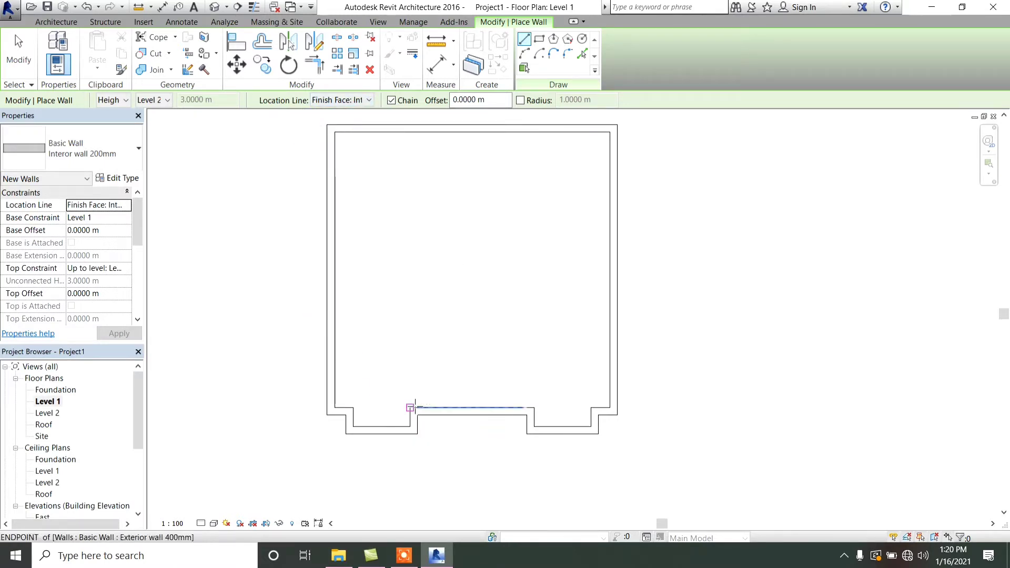
# Draw a vertical interior wall about 14.8 m long from the lower-left projection's inner corner up to the upper exterior wall, and end the chain.
pyautogui.click(409, 408)
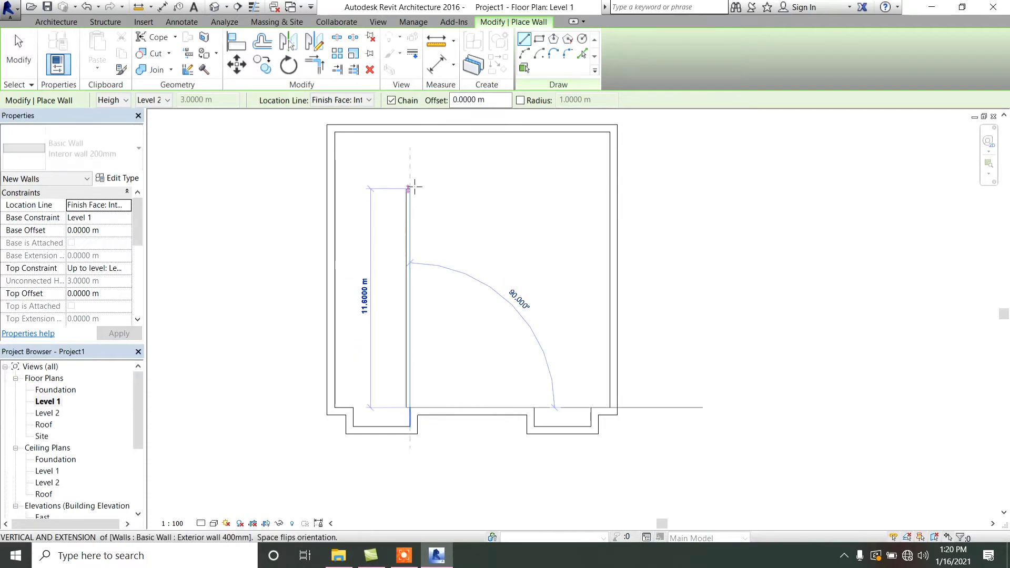
pyautogui.click(409, 128)
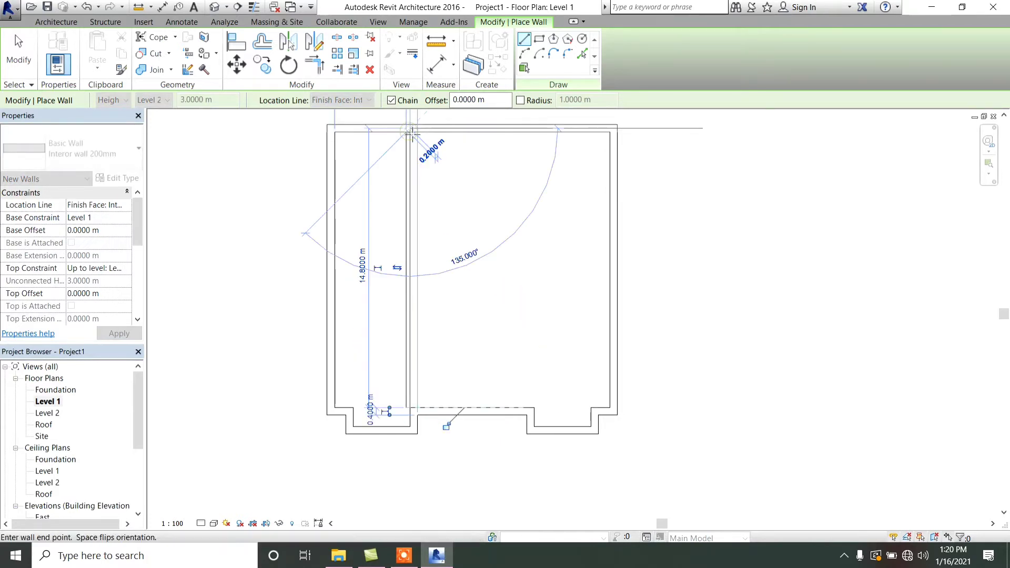
pyautogui.press('Escape')
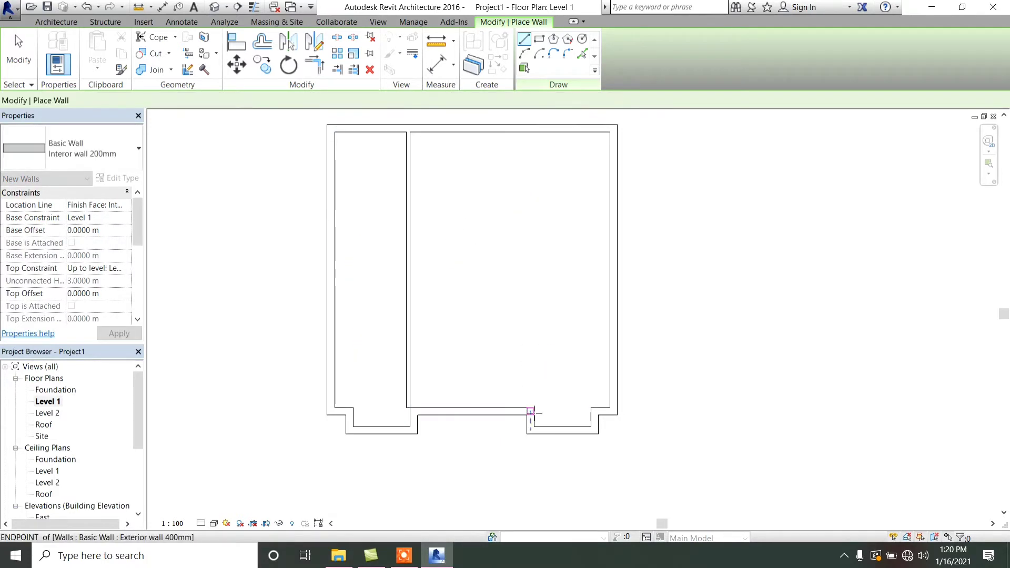
# Draw a second vertical interior wall from the lower-right projection's inner corner up to the upper exterior wall, and leave the wall command.
pyautogui.click(534, 407)
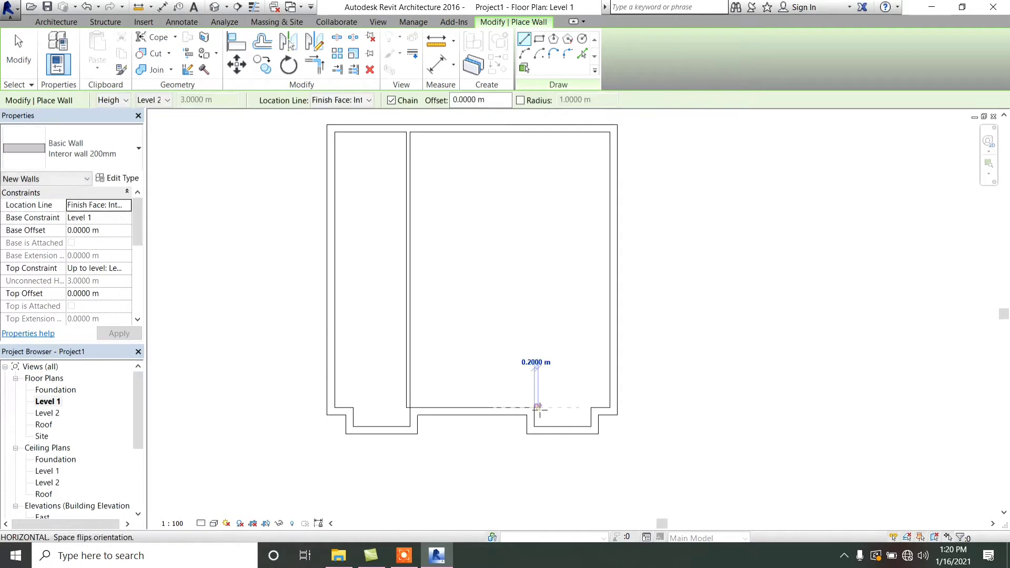
pyautogui.click(534, 129)
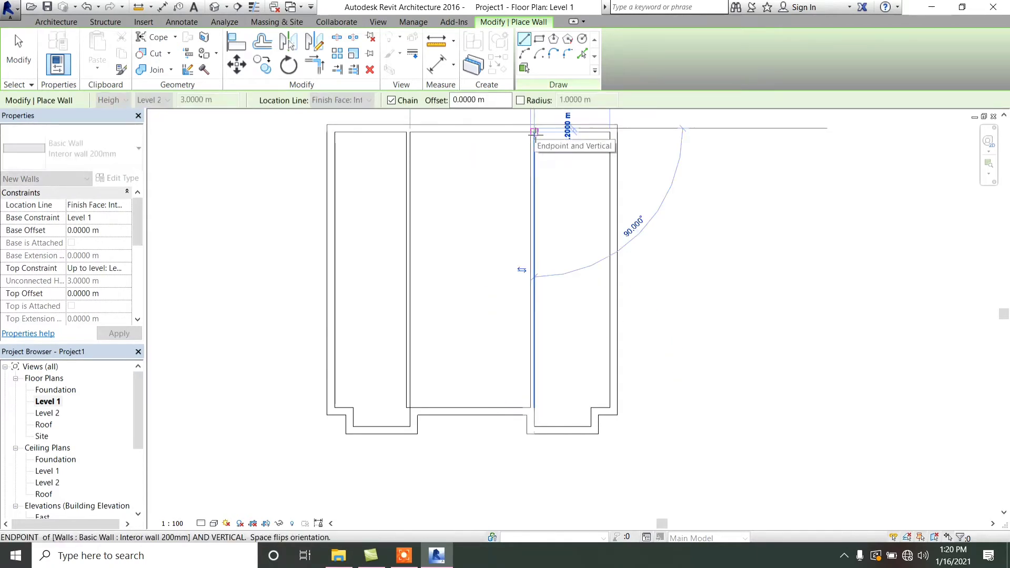
pyautogui.press('Escape')
pyautogui.press('Escape')
pyautogui.press('Escape')
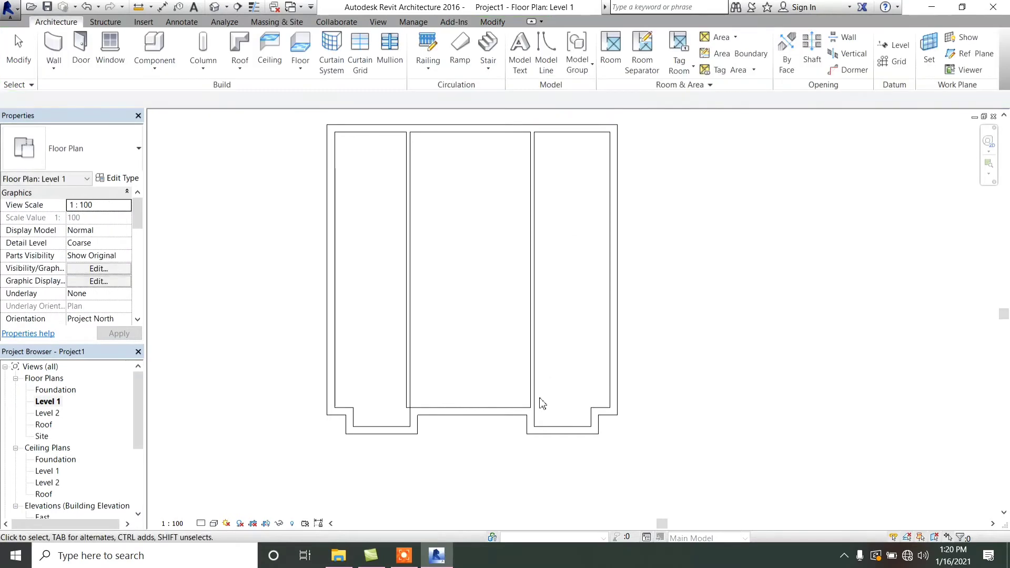
# Flip the orientation of the left interior wall to shift it to the other side of its location line.
pyautogui.scroll(3, 536, 399)
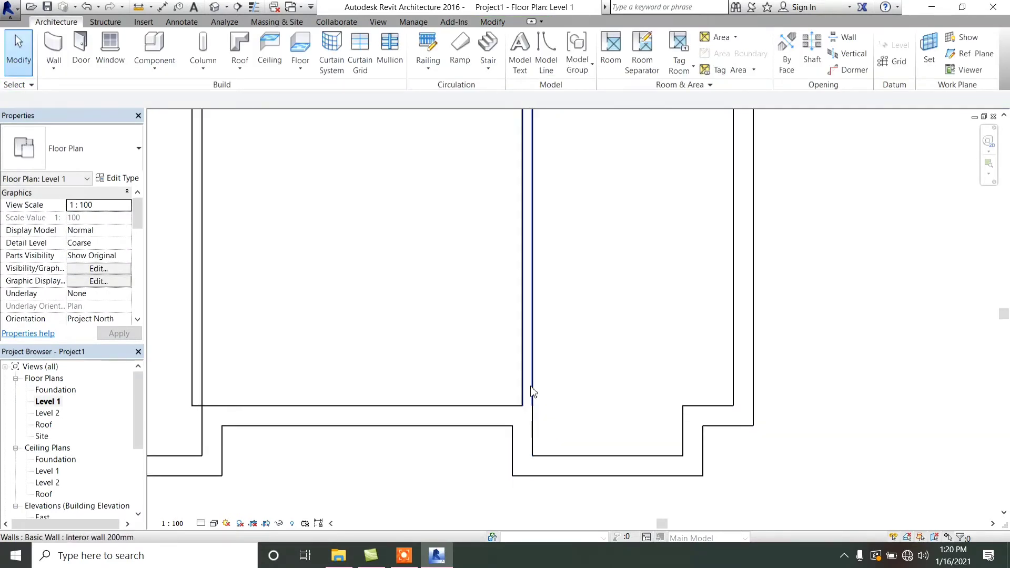
pyautogui.scroll(-2, 536, 406)
pyautogui.scroll(3, 361, 410)
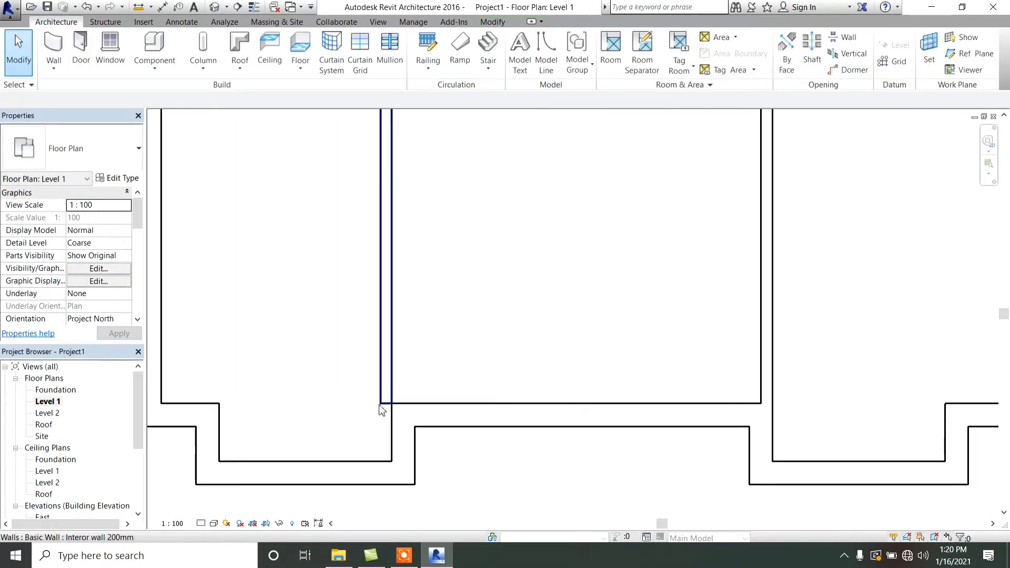
pyautogui.scroll(-3, 382, 410)
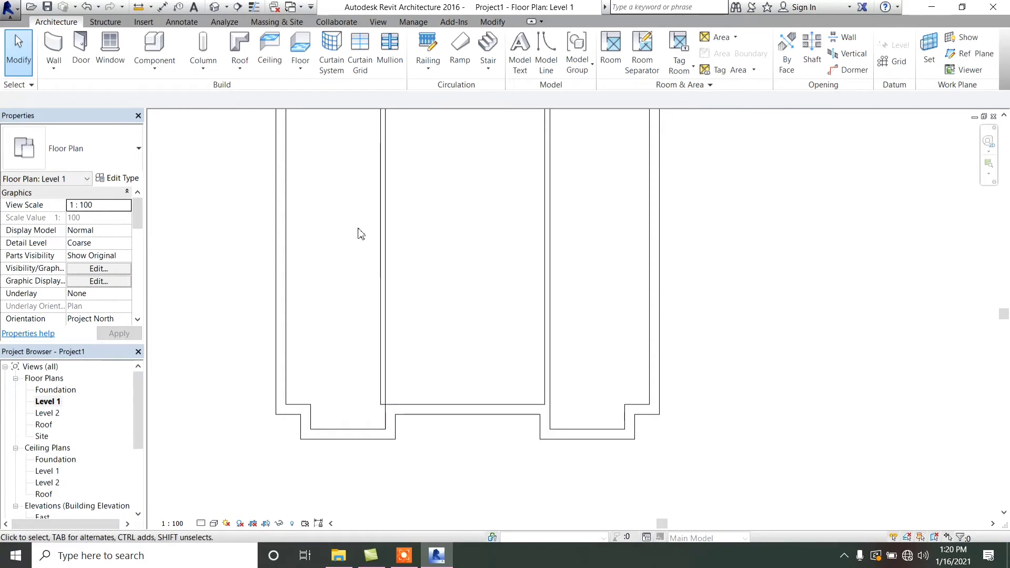
pyautogui.scroll(1, 390, 326)
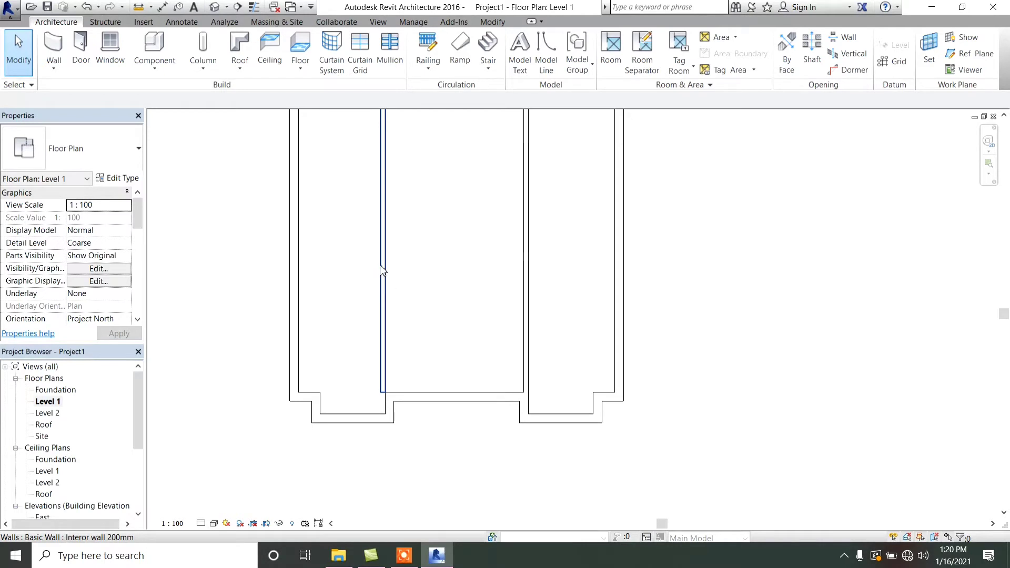
pyautogui.scroll(-2, 382, 246)
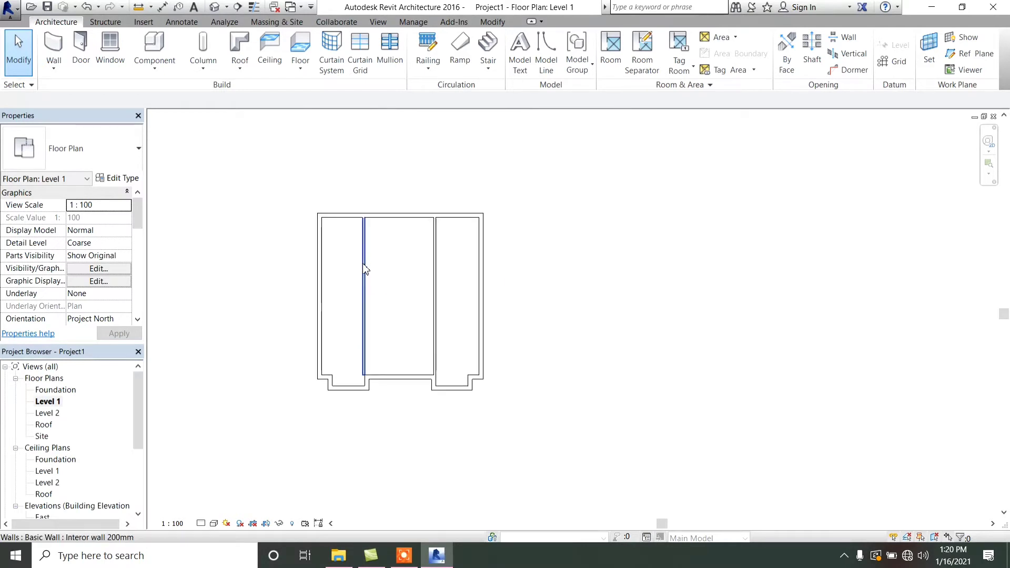
pyautogui.click(365, 269)
pyautogui.scroll(2, 347, 293)
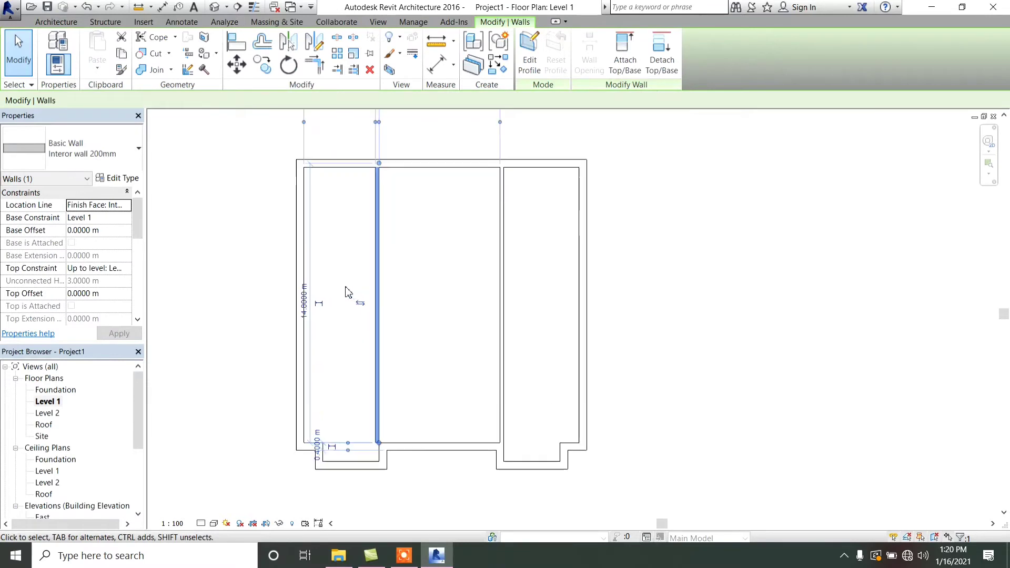
pyautogui.scroll(2, 350, 303)
pyautogui.scroll(-2, 365, 311)
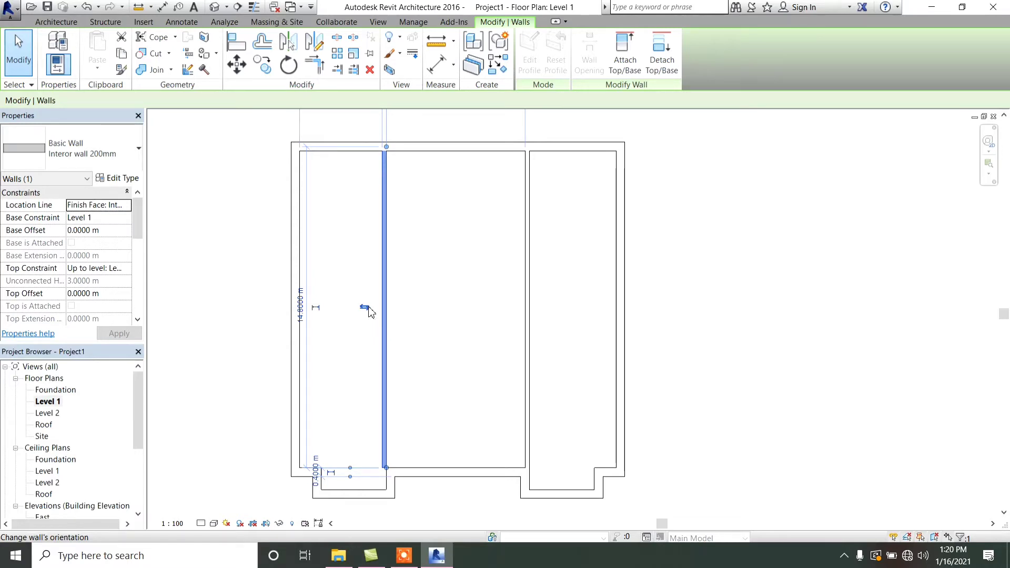
pyautogui.click(365, 308)
pyautogui.click(415, 381)
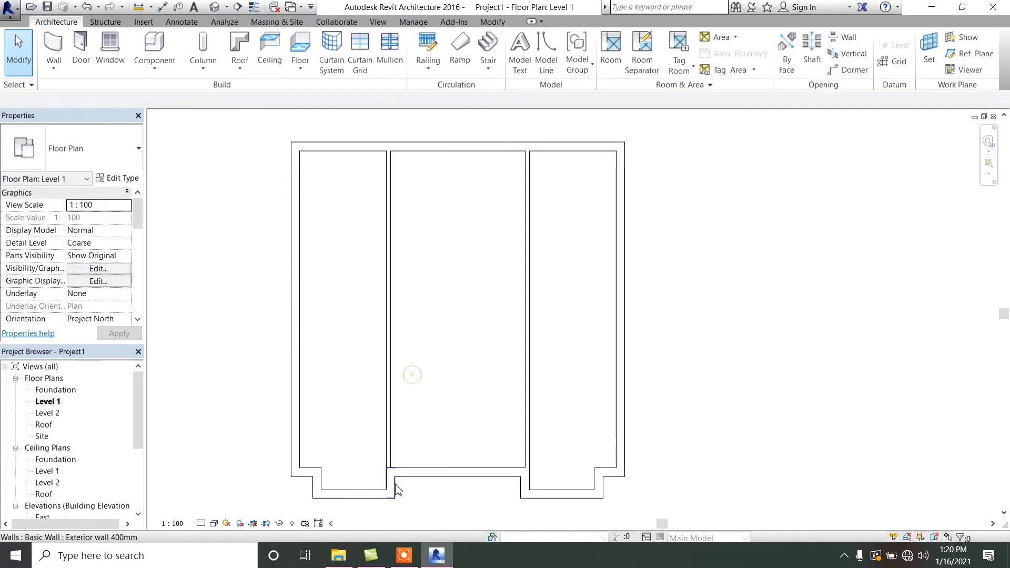
# Flip the left interior wall back to its previous side at the lower-left projection's corner.
pyautogui.scroll(3, 397, 476)
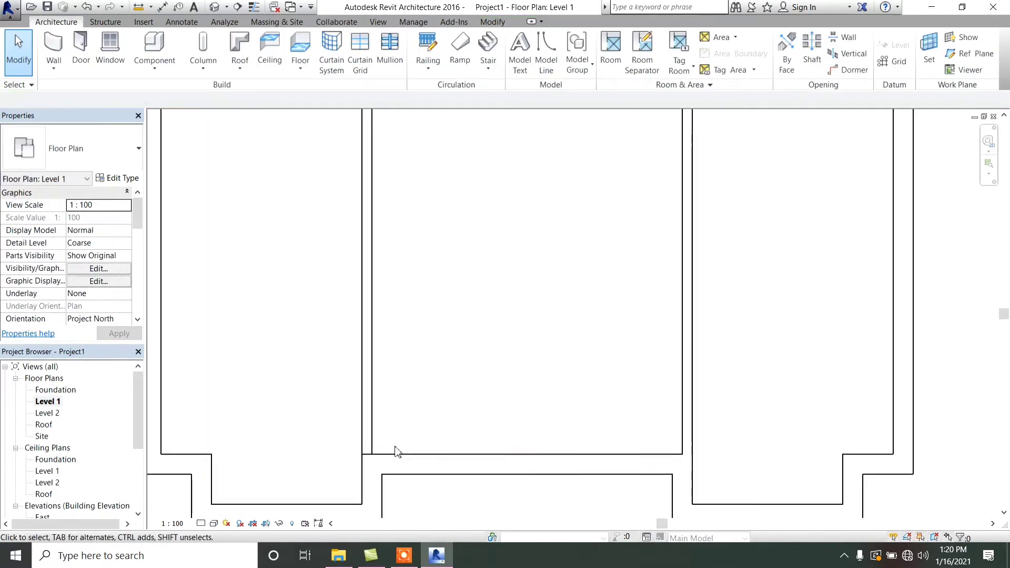
pyautogui.click(373, 333)
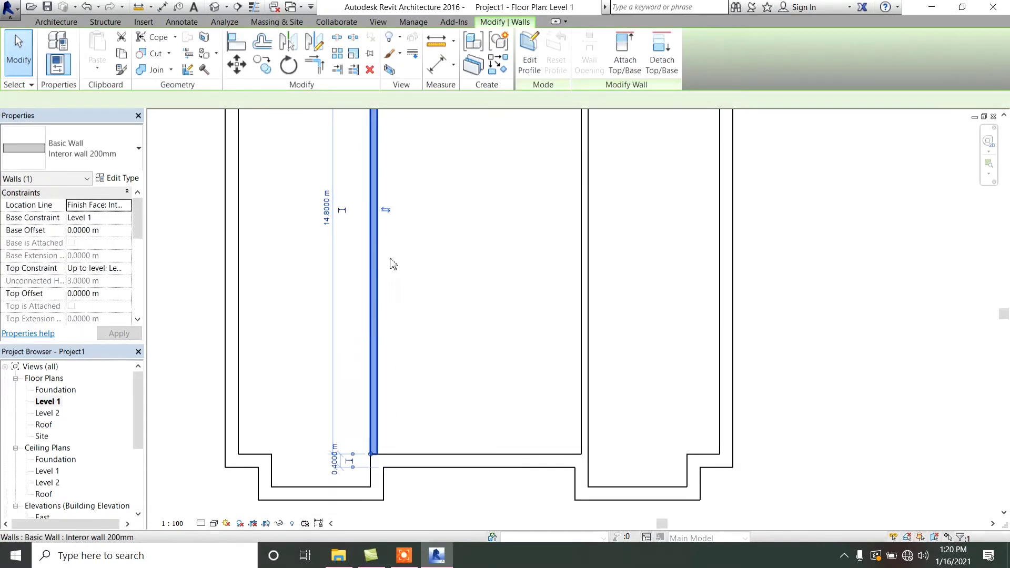
pyautogui.click(385, 212)
pyautogui.click(472, 422)
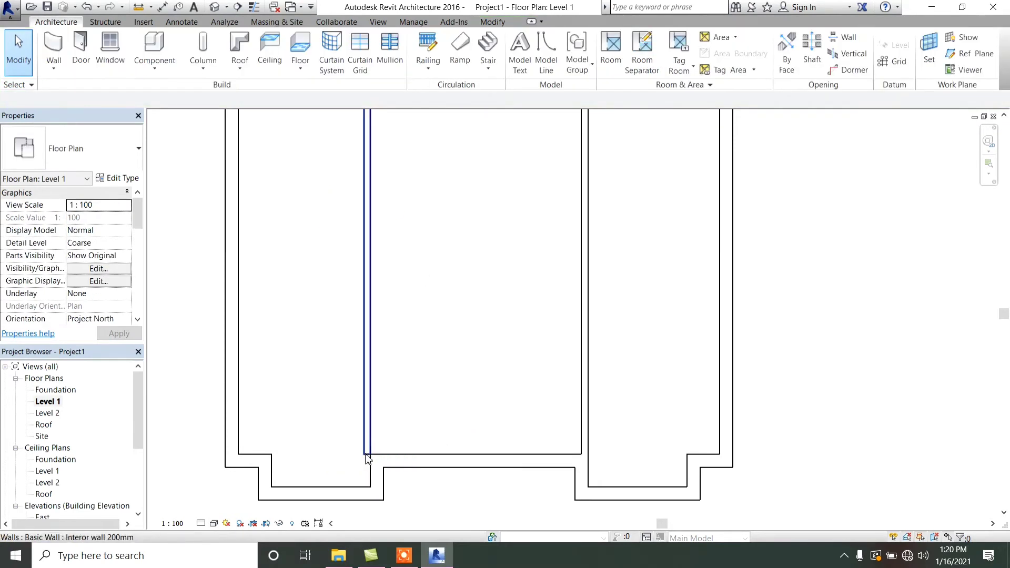
# Flip the left vertical interior wall's orientation so its thickness lies on the middle bay side of its location line.
pyautogui.click(368, 241)
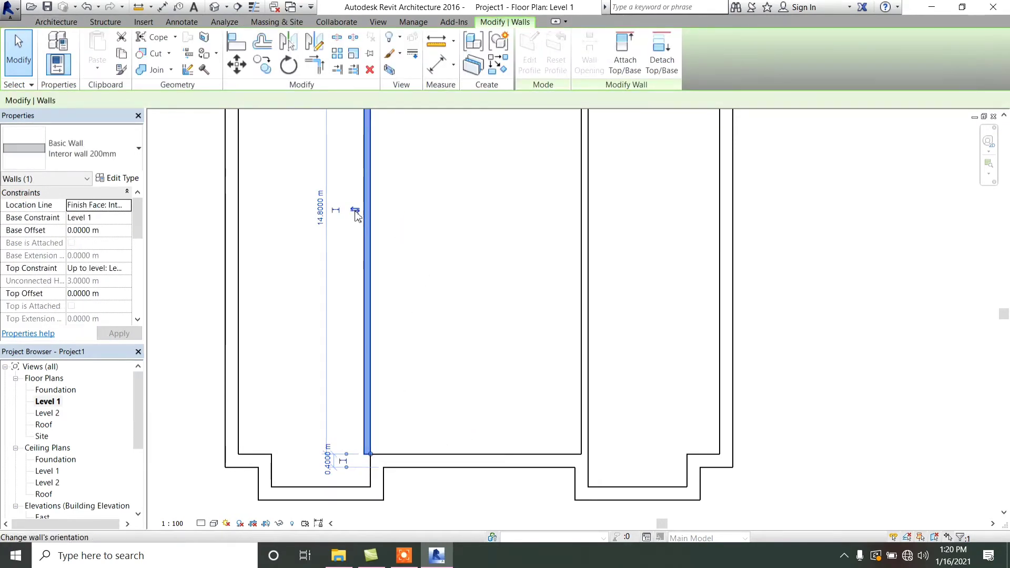
pyautogui.click(354, 210)
pyautogui.click(428, 230)
# Draw a horizontal architectural wall across the left bay, about 4 m above the lower exterior wall's inner face, and end the chain.
pyautogui.scroll(-2, 419, 418)
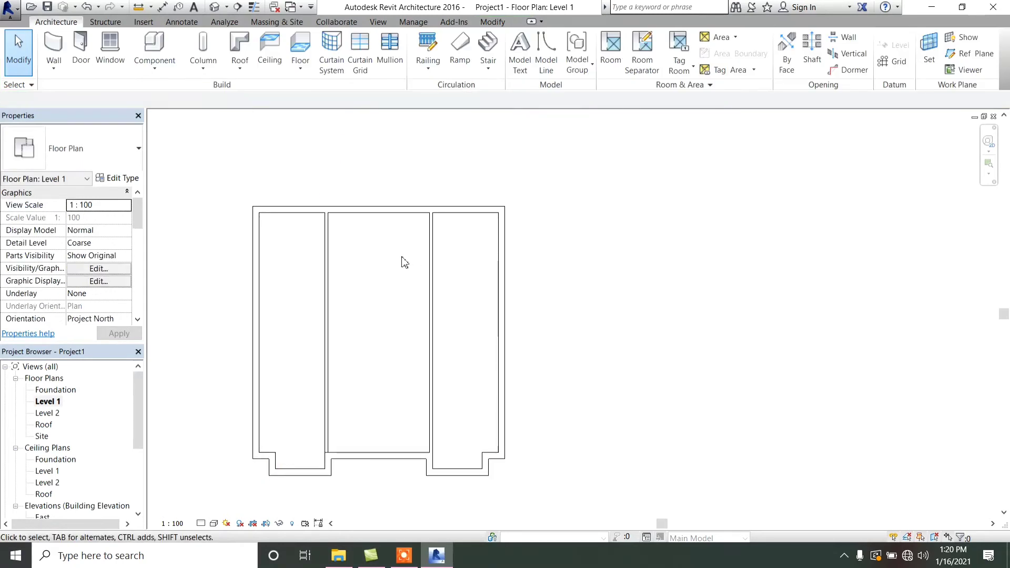
pyautogui.scroll(-2, 365, 279)
pyautogui.scroll(3, 325, 200)
pyautogui.scroll(-2, 342, 371)
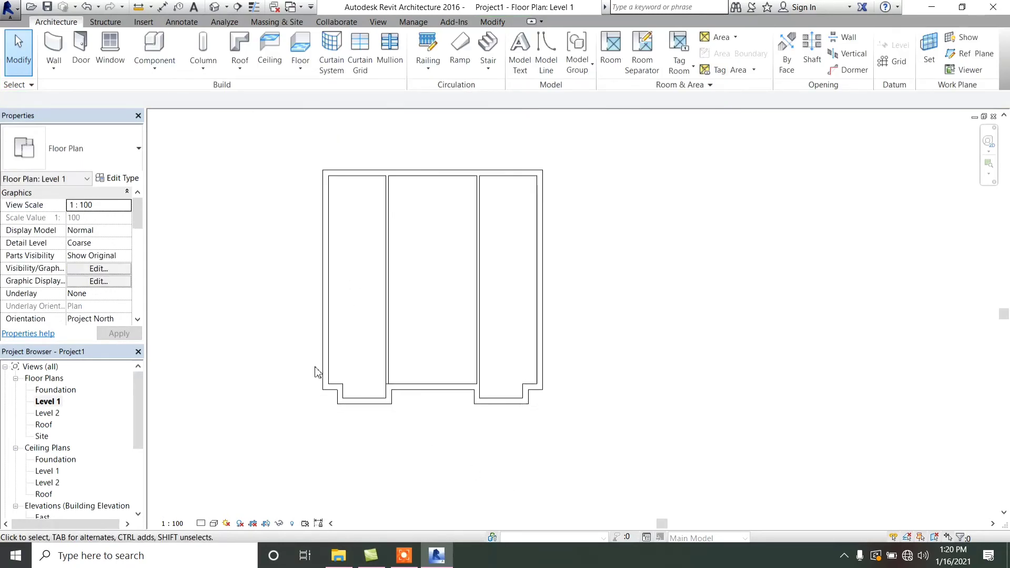
pyautogui.scroll(2, 343, 410)
pyautogui.scroll(-1, 340, 342)
pyautogui.scroll(1, 339, 164)
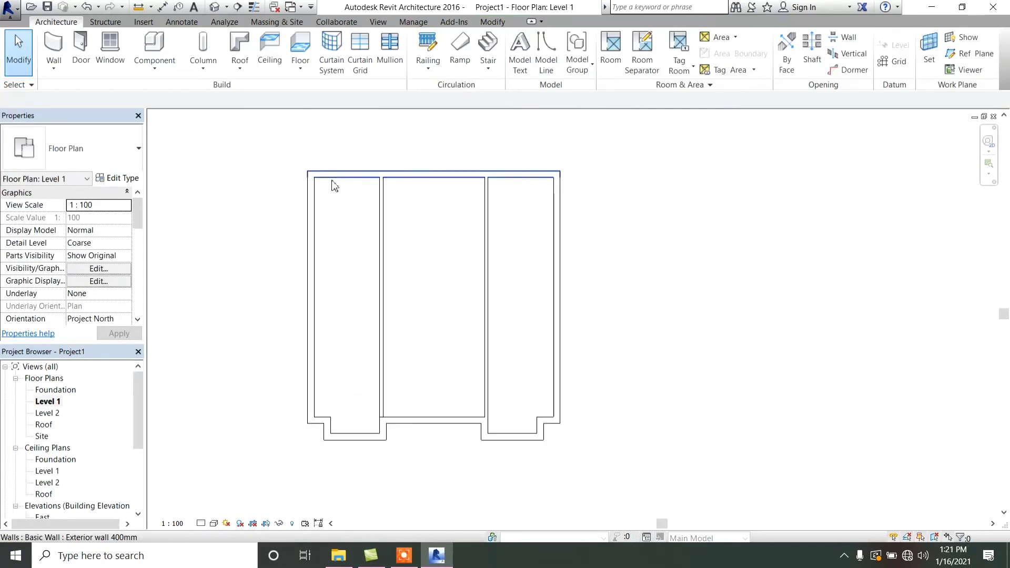
pyautogui.click(56, 70)
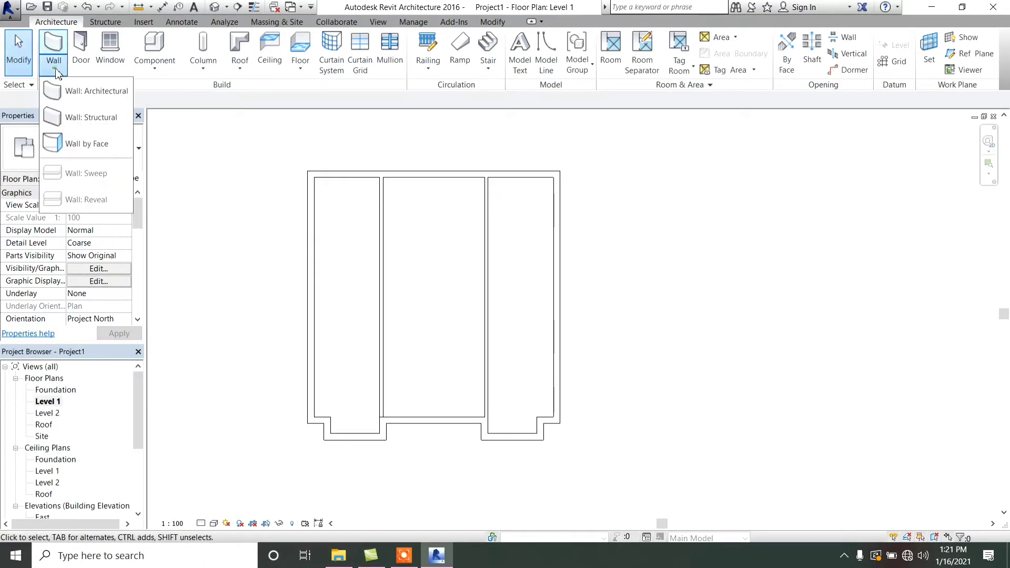
pyautogui.click(79, 91)
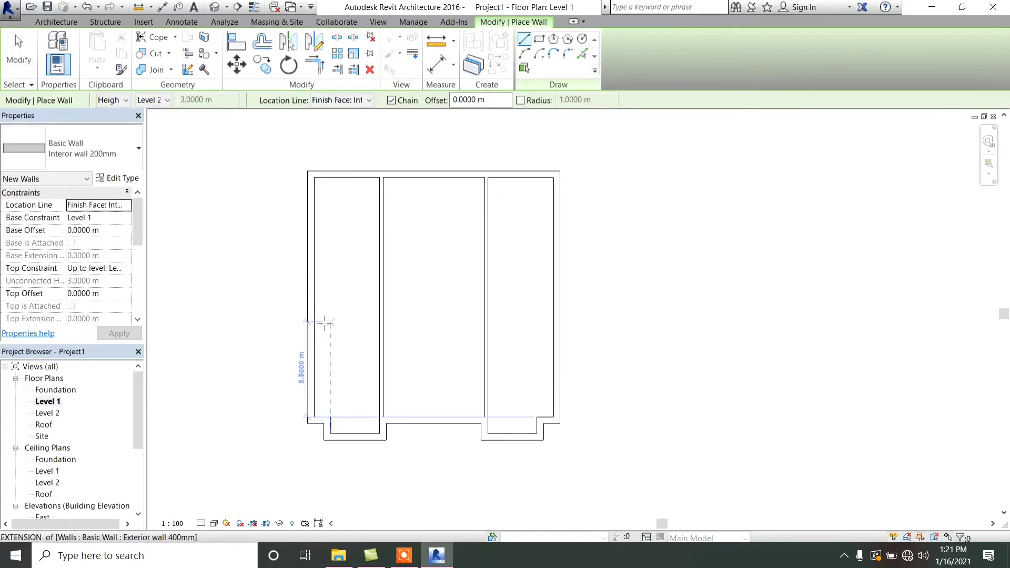
pyautogui.click(316, 351)
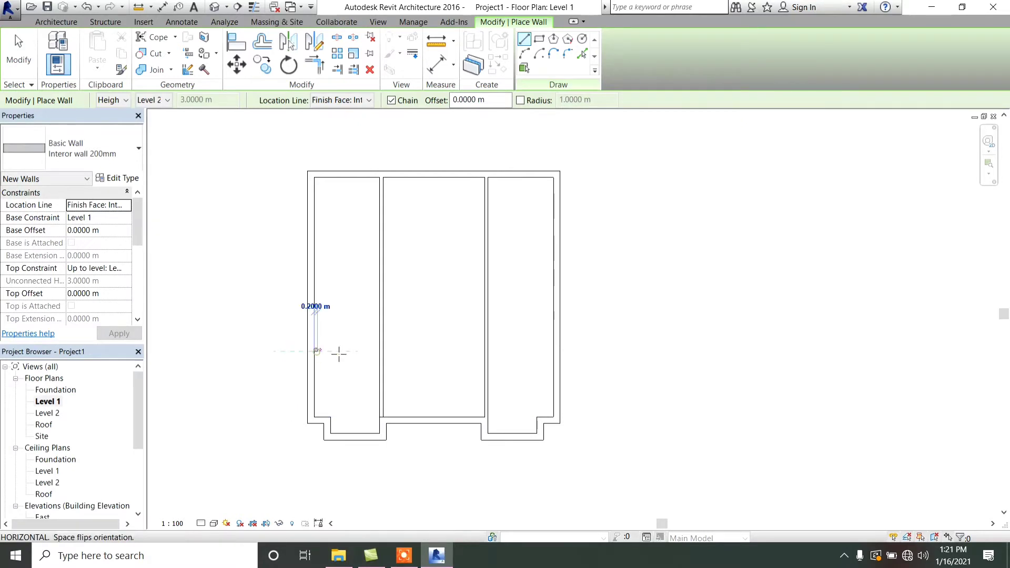
pyautogui.click(380, 351)
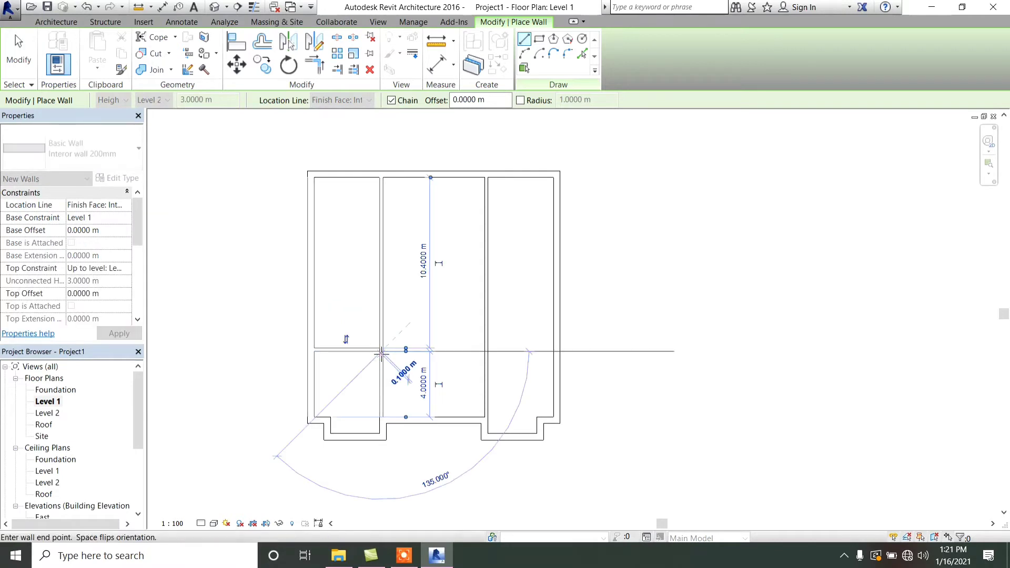
pyautogui.press('Escape')
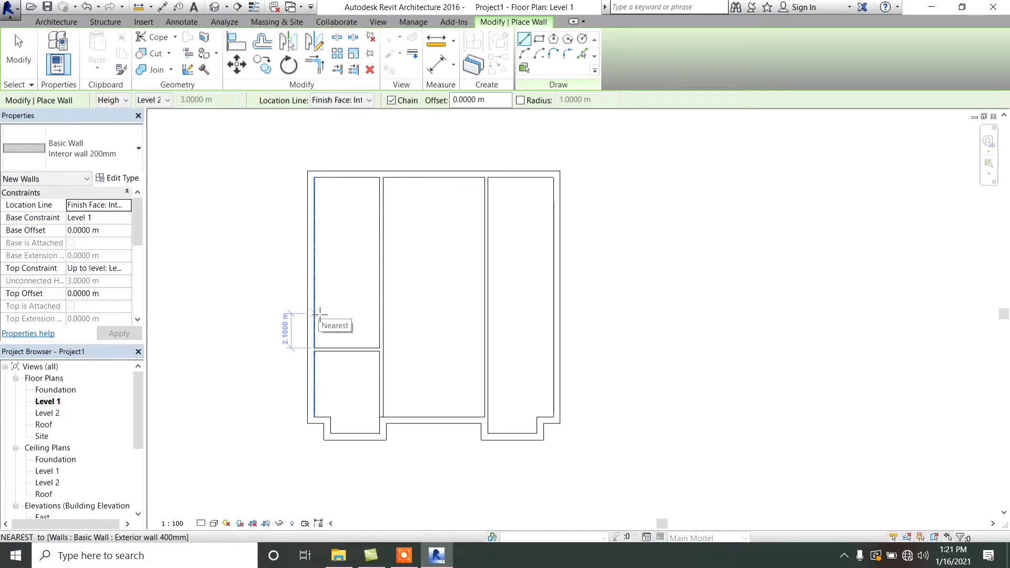
# Draw a second horizontal interior wall across the left bay, about 2 m above the first, and leave the wall command.
pyautogui.click(380, 315)
pyautogui.press('Escape')
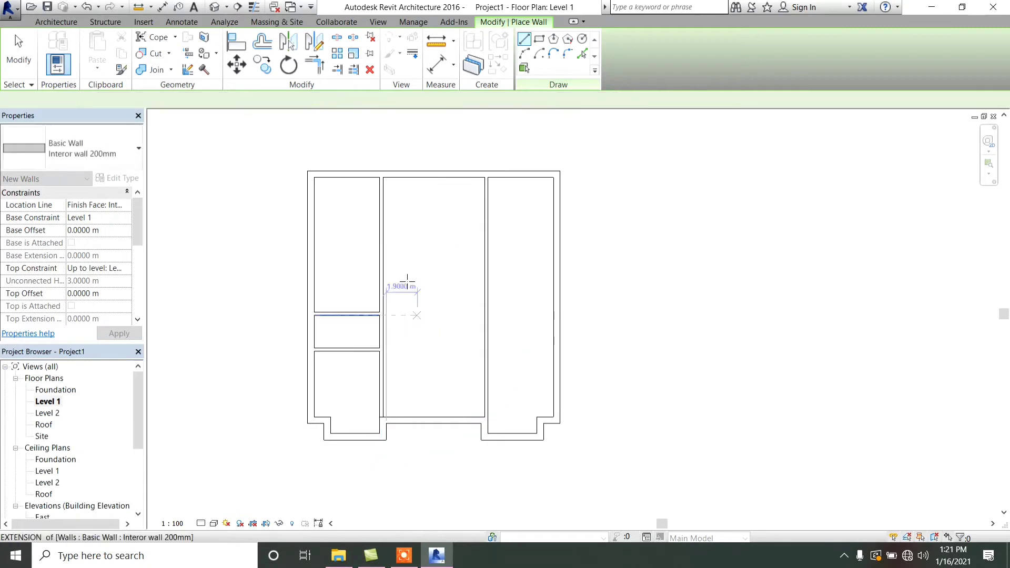
pyautogui.press('Escape')
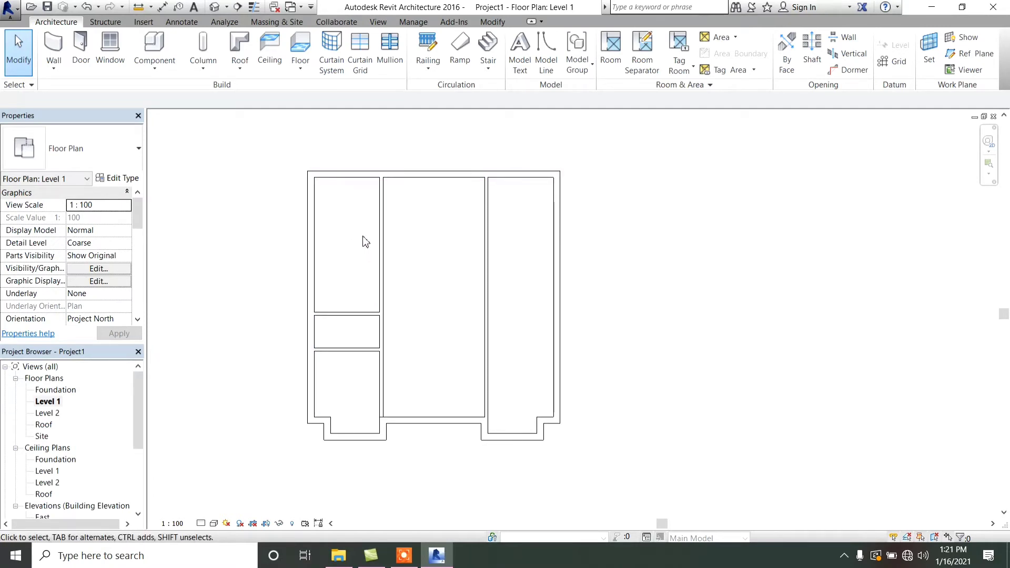
# Try to trim the left vertical interior wall and the upper horizontal wall to a corner, keeping the vertical wall's lower part.
pyautogui.scroll(1, 365, 252)
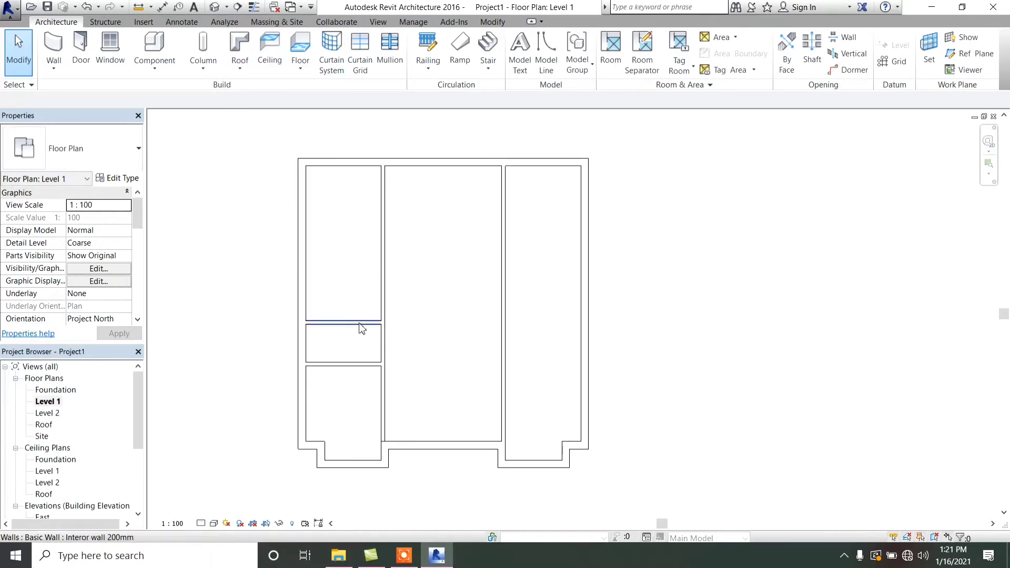
pyautogui.click(384, 337)
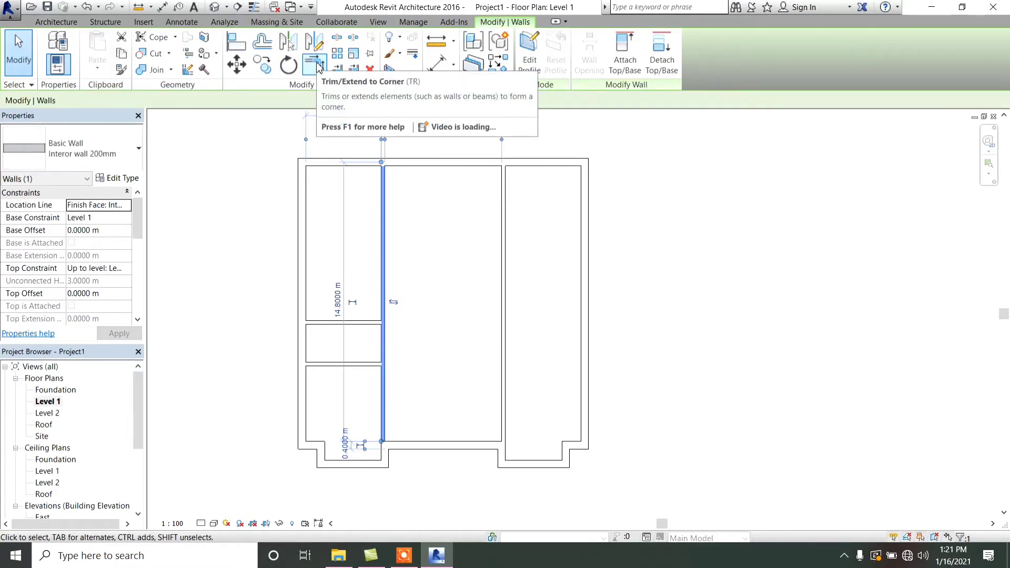
pyautogui.click(371, 322)
pyautogui.click(383, 347)
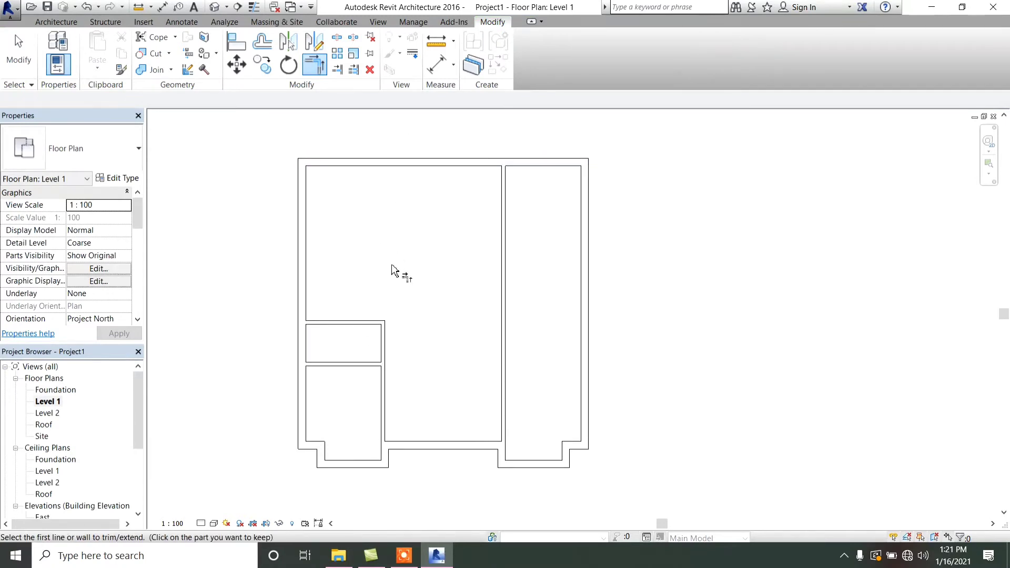
pyautogui.press('Escape')
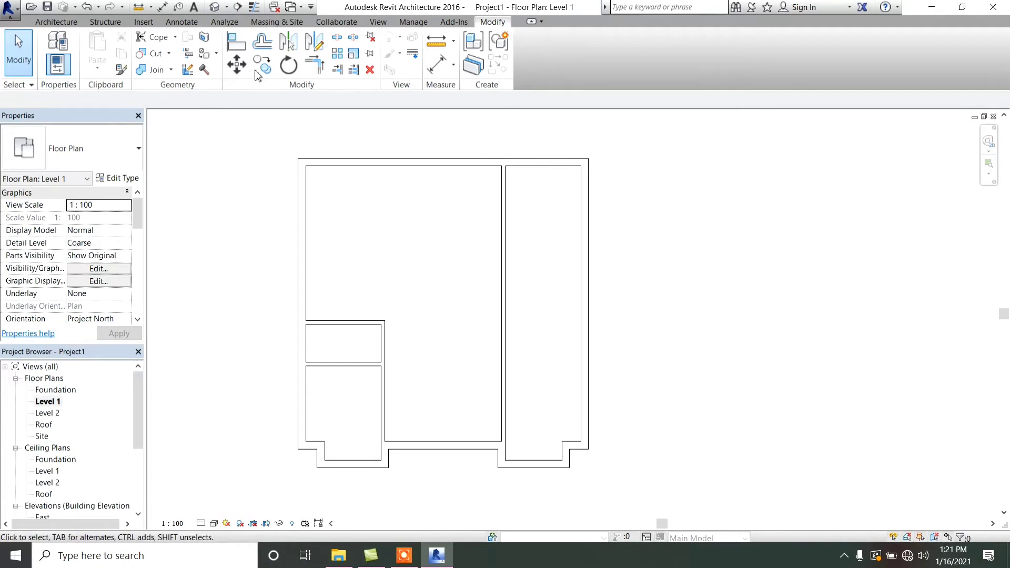
# Undo the corner trim of the left vertical interior wall.
pyautogui.click(382, 357)
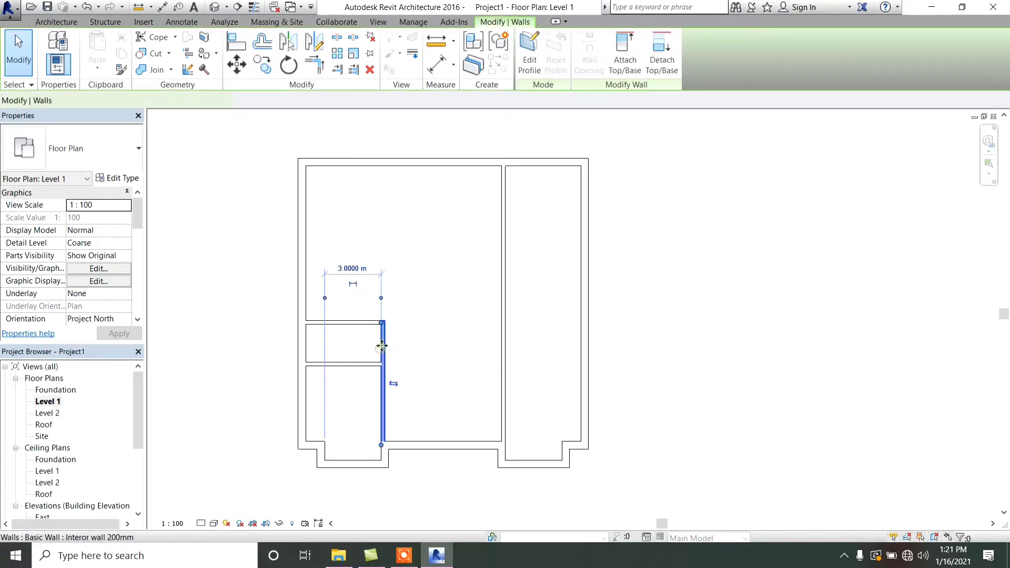
pyautogui.click(404, 224)
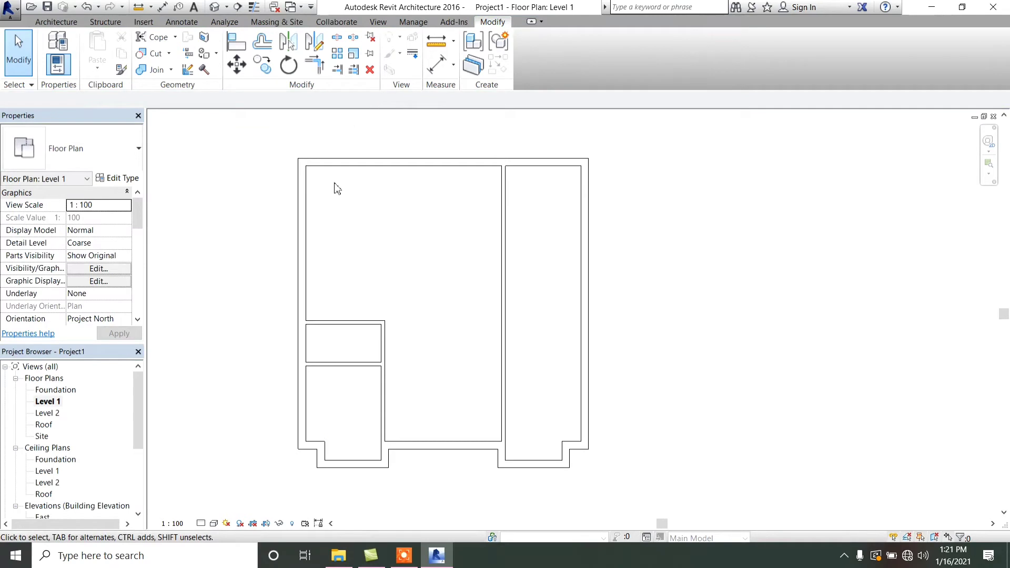
pyautogui.hotkey('ctrl', 'z')
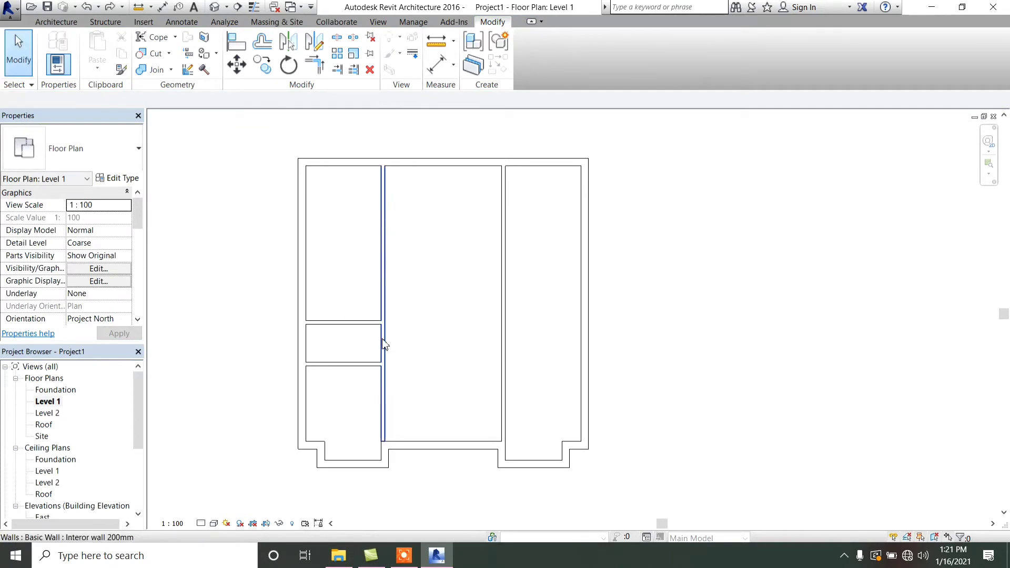
# Trim the left vertical interior wall and the upper horizontal wall in the left bay to a corner, removing the vertical part above it.
pyautogui.click(383, 345)
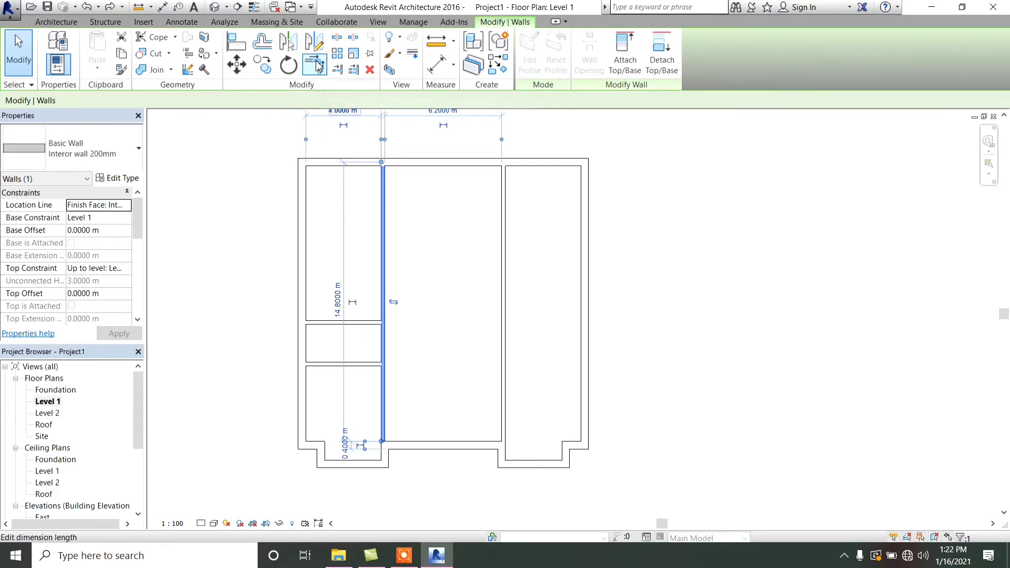
pyautogui.click(315, 63)
pyautogui.click(383, 339)
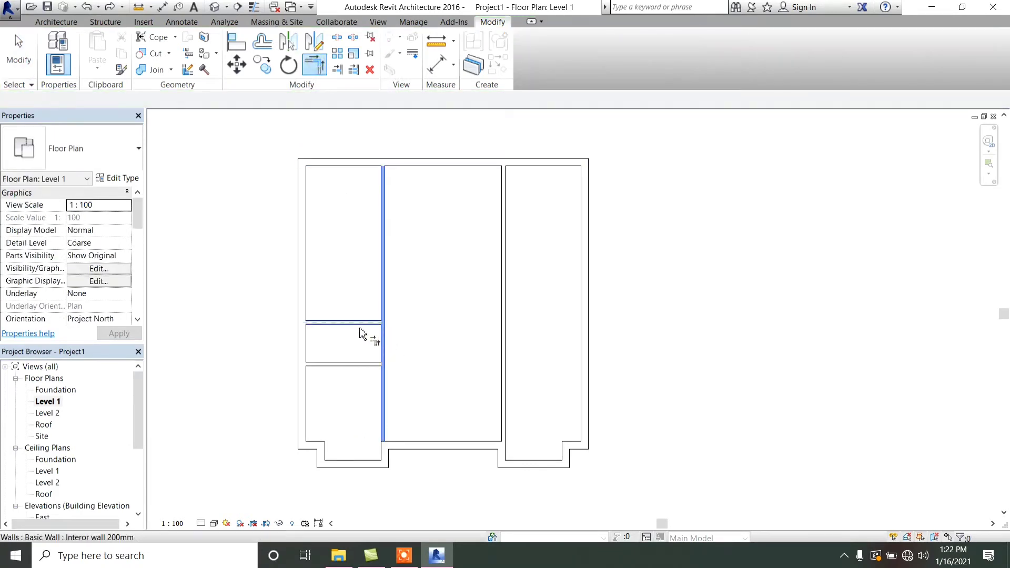
pyautogui.click(359, 326)
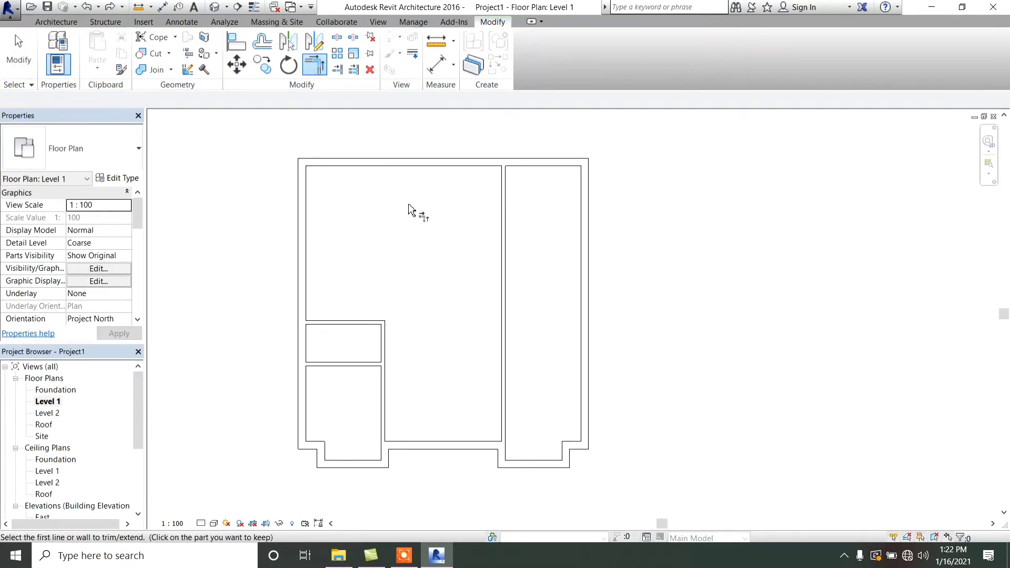
pyautogui.press('Escape')
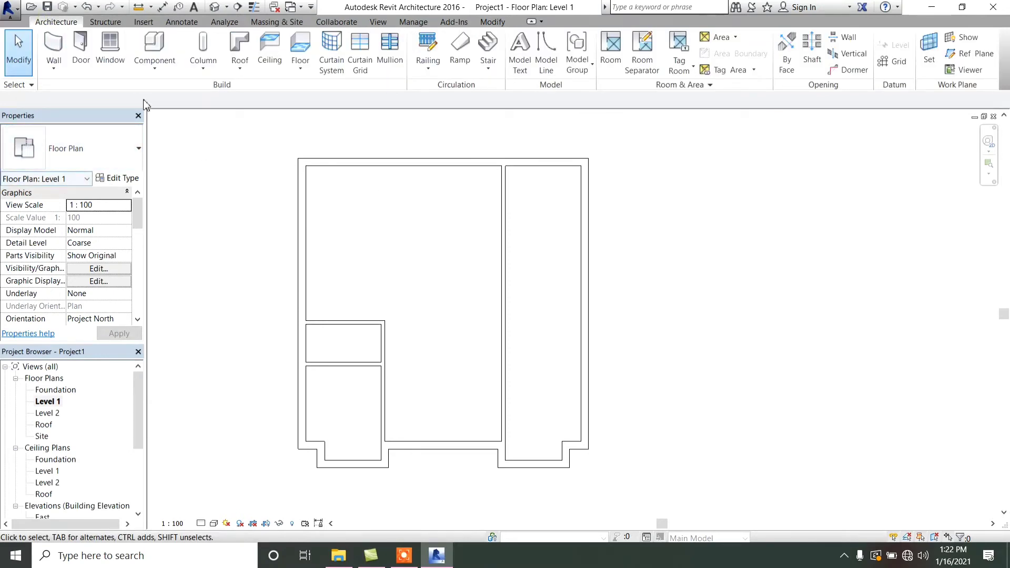
# Draw a vertical interior wall from the upper horizontal wall to the upper exterior wall, about 3.3 m from the left exterior wall.
pyautogui.click(53, 50)
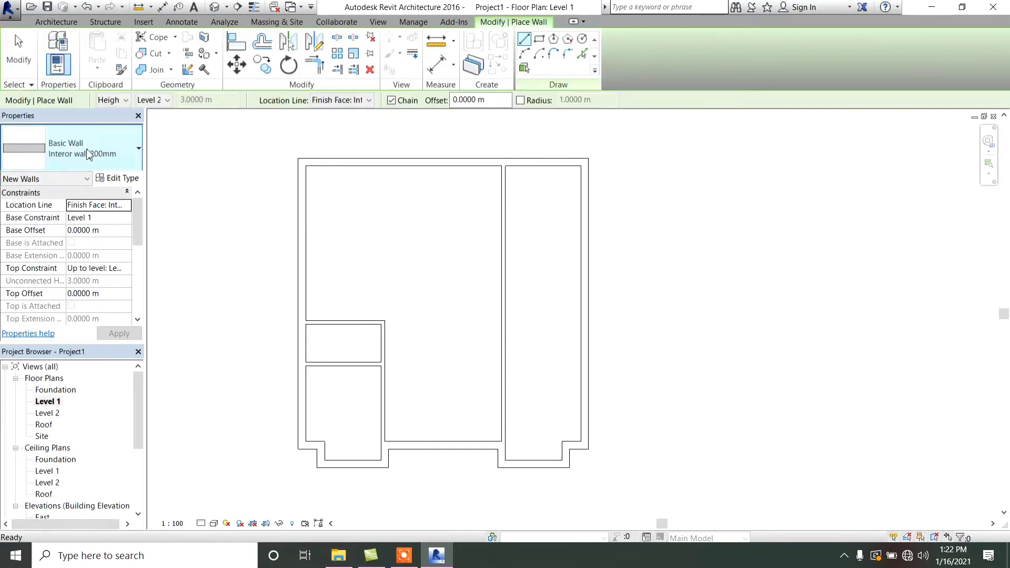
pyautogui.click(374, 320)
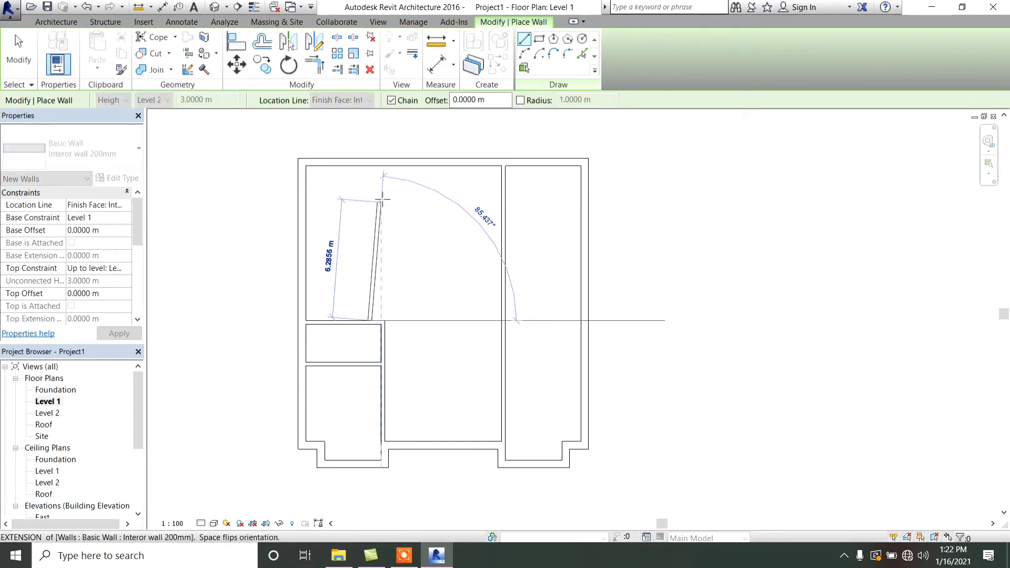
pyautogui.click(372, 167)
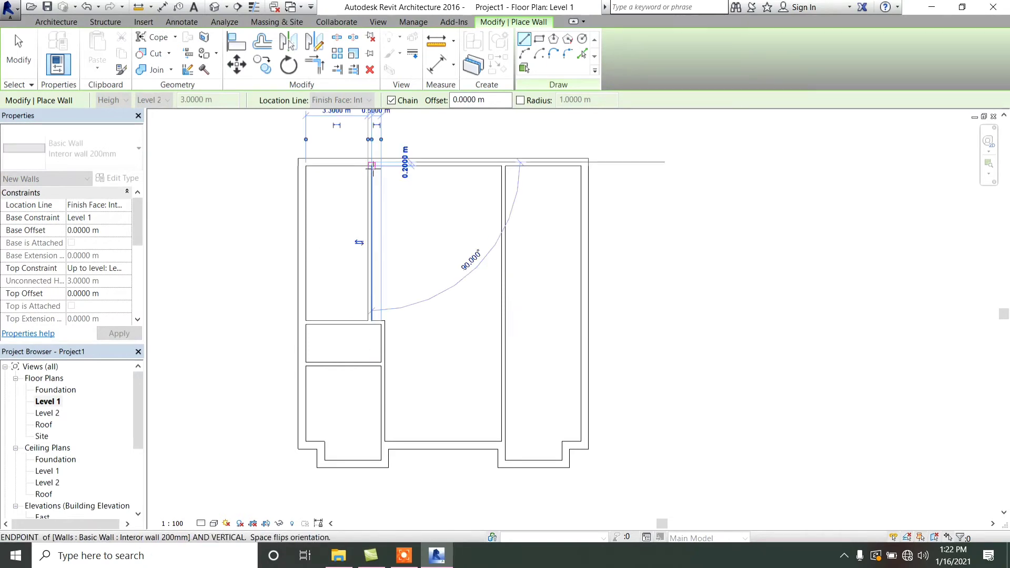
pyautogui.press('Escape')
pyautogui.press('Escape')
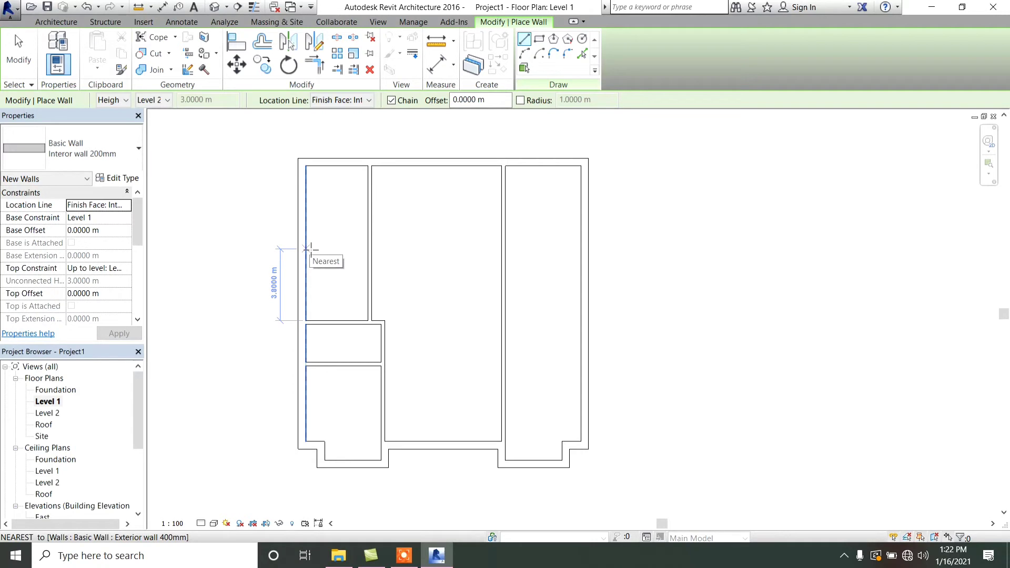
# Draw a horizontal interior wall across the upper-left room, about 4 m below the upper exterior wall, and leave the wall command.
pyautogui.click(309, 246)
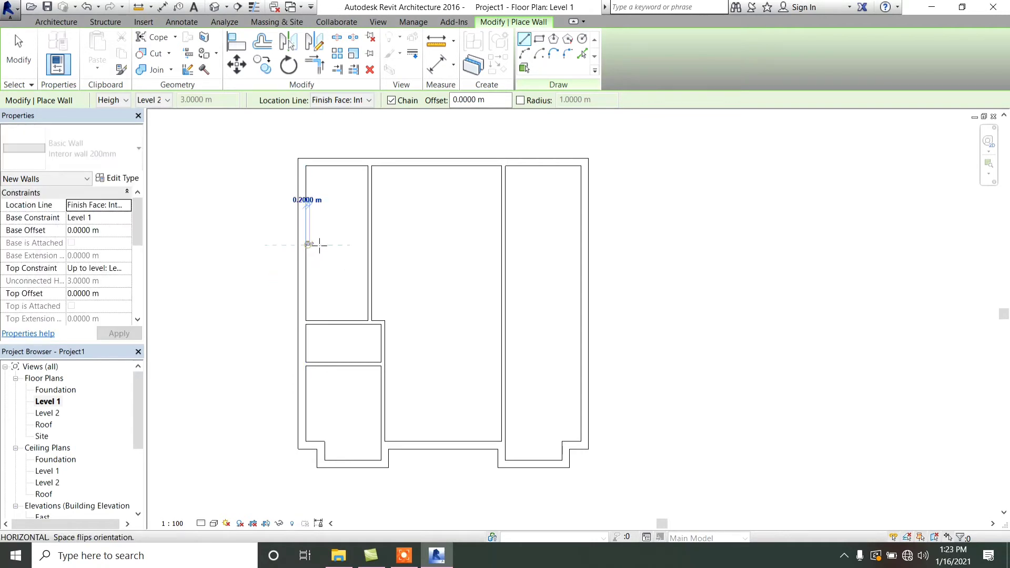
pyautogui.click(368, 245)
pyautogui.press('Escape')
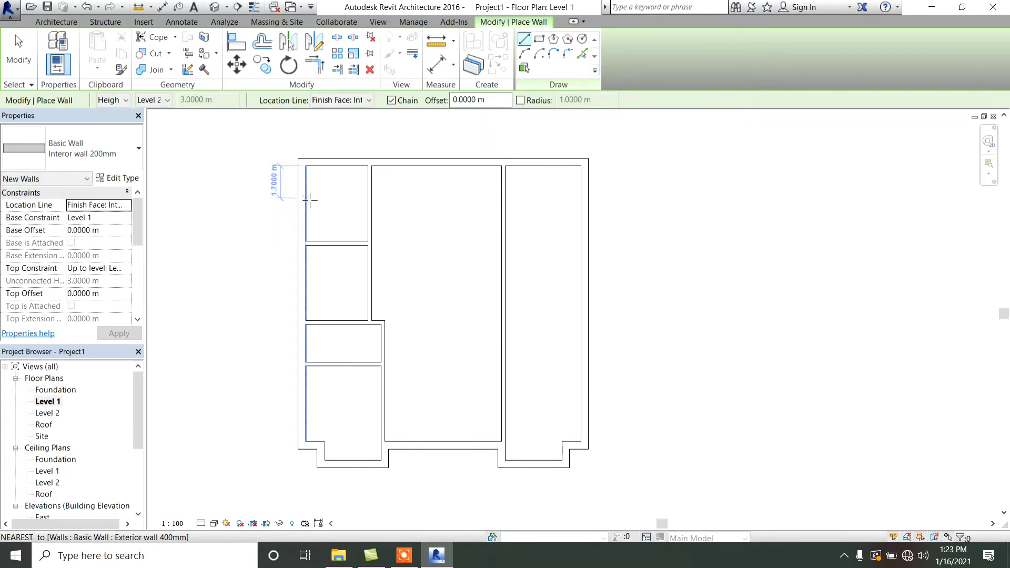
pyautogui.press('Escape')
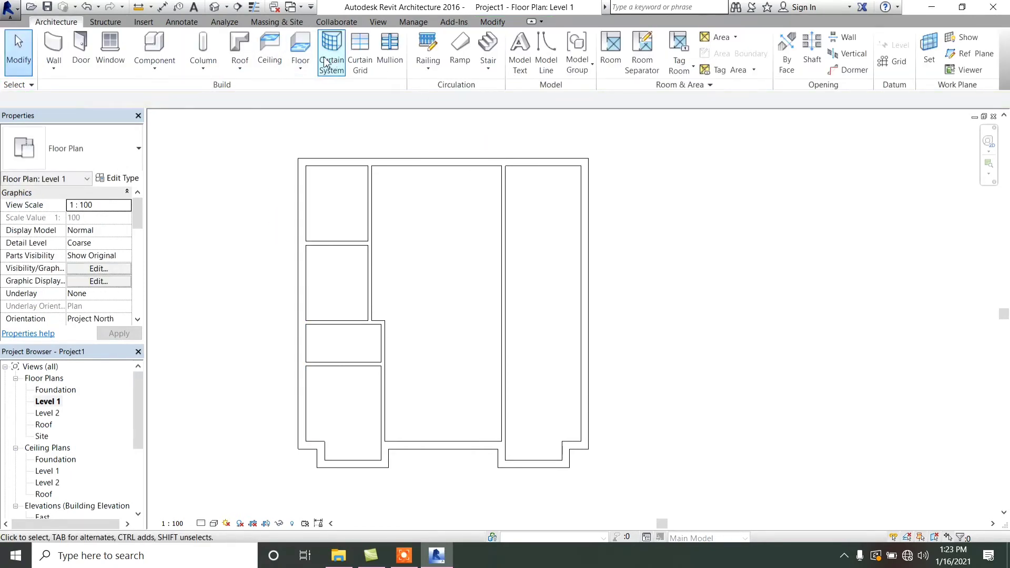
# Add a vertical linear dimension outside the left wall from the upper exterior wall's inner face to the upper-left room's lower wall.
pyautogui.click(182, 21)
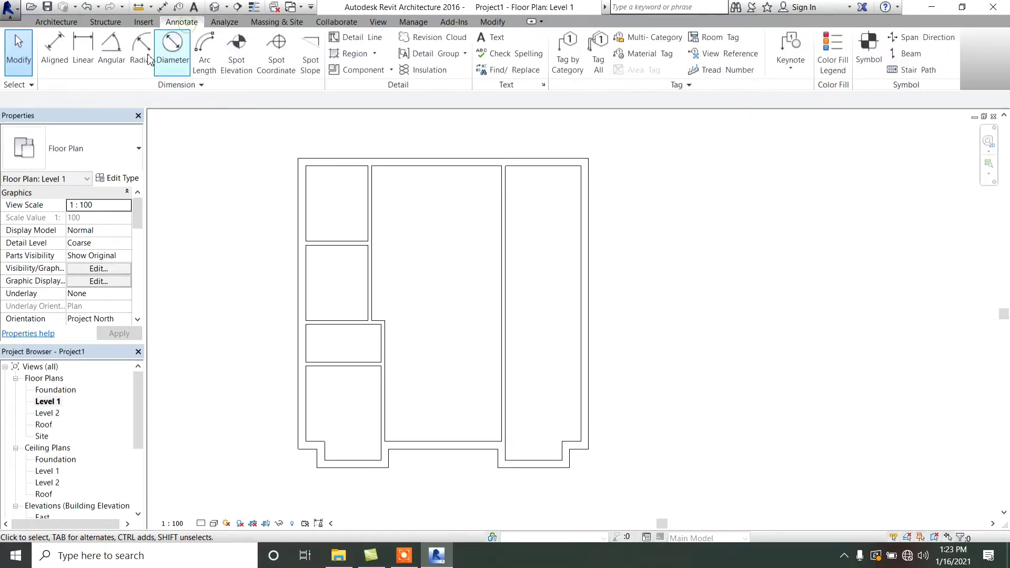
pyautogui.click(83, 53)
pyautogui.click(306, 167)
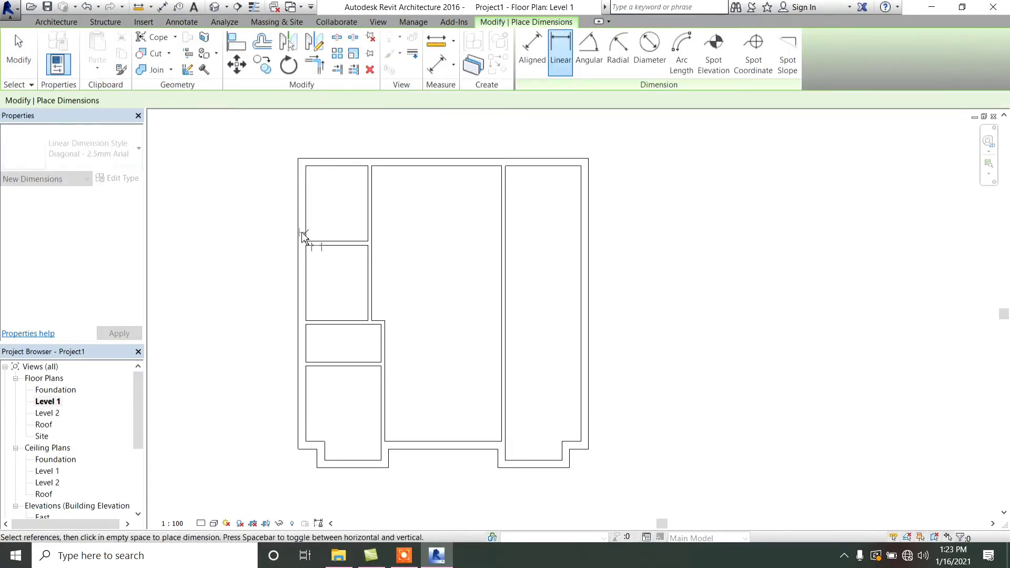
pyautogui.click(305, 241)
pyautogui.click(260, 242)
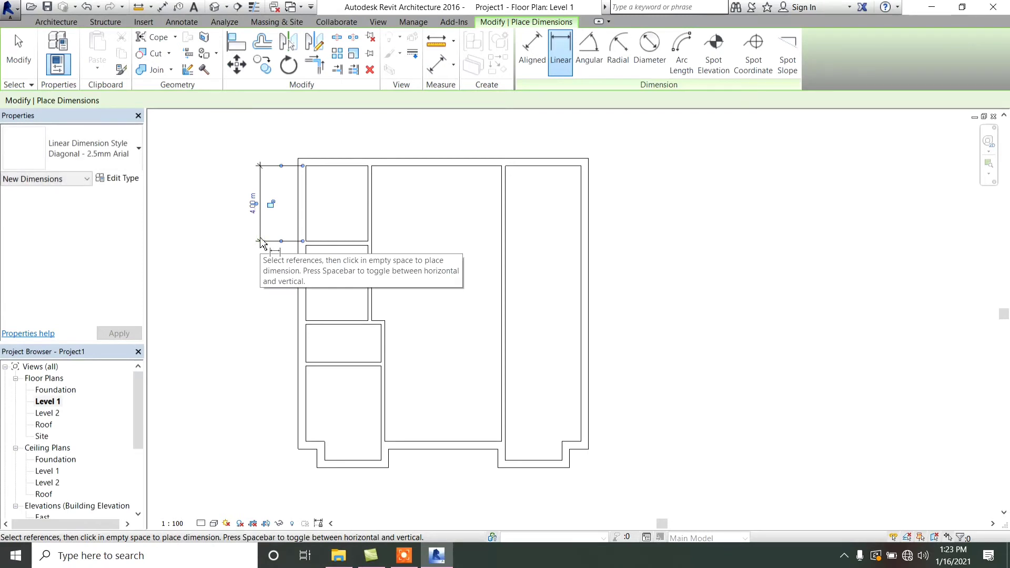
pyautogui.click(19, 63)
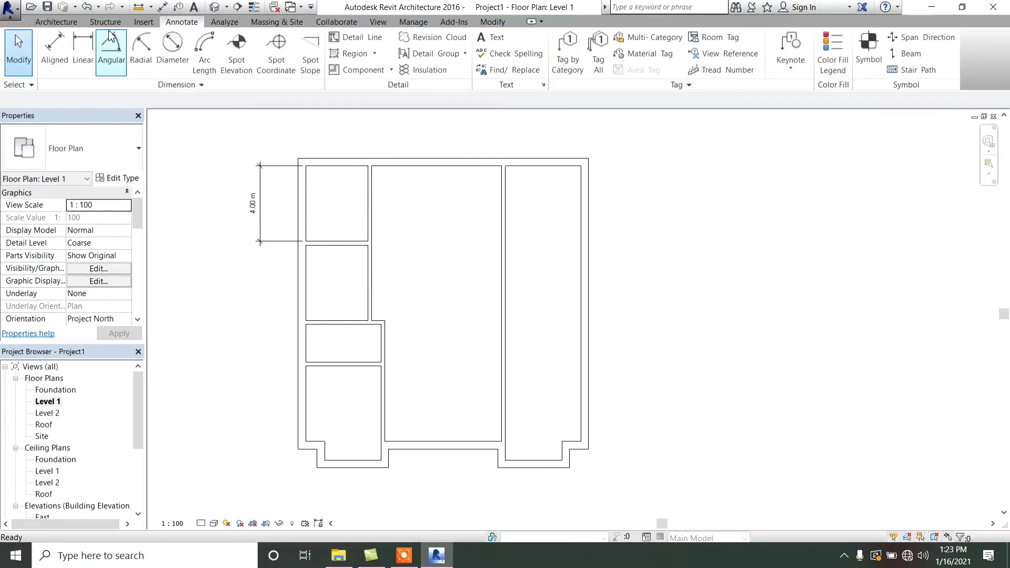
# Draw a horizontal interior wall across the middle of the upper-left room, about 1.9 m below the upper exterior wall, and leave the wall command.
pyautogui.click(56, 21)
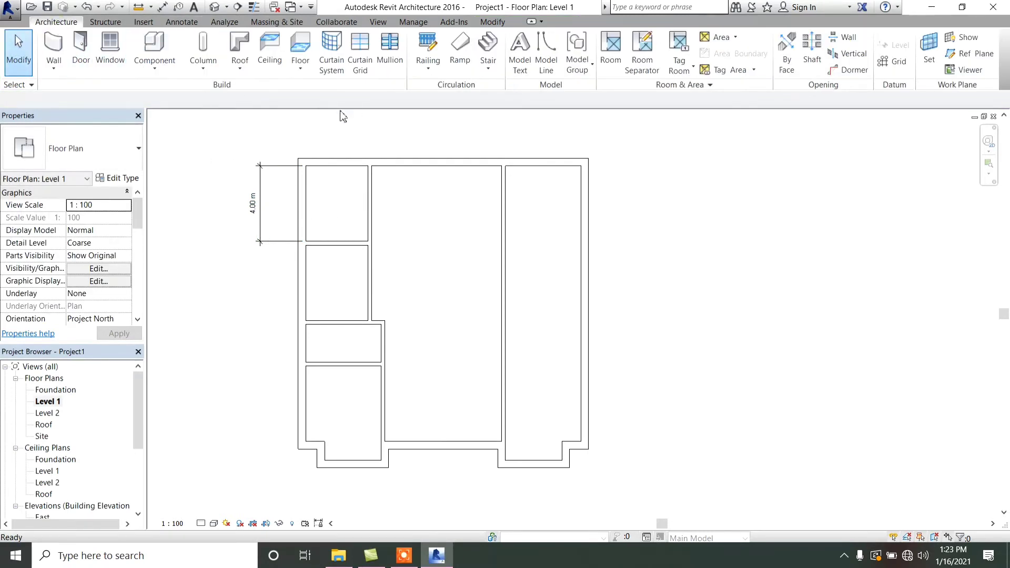
pyautogui.click(264, 198)
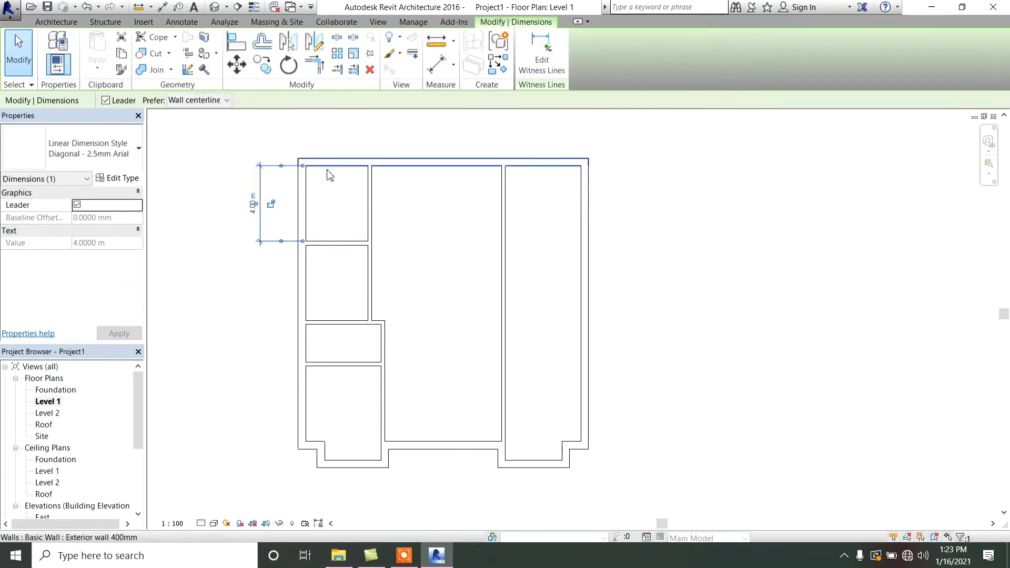
pyautogui.click(243, 126)
pyautogui.click(53, 50)
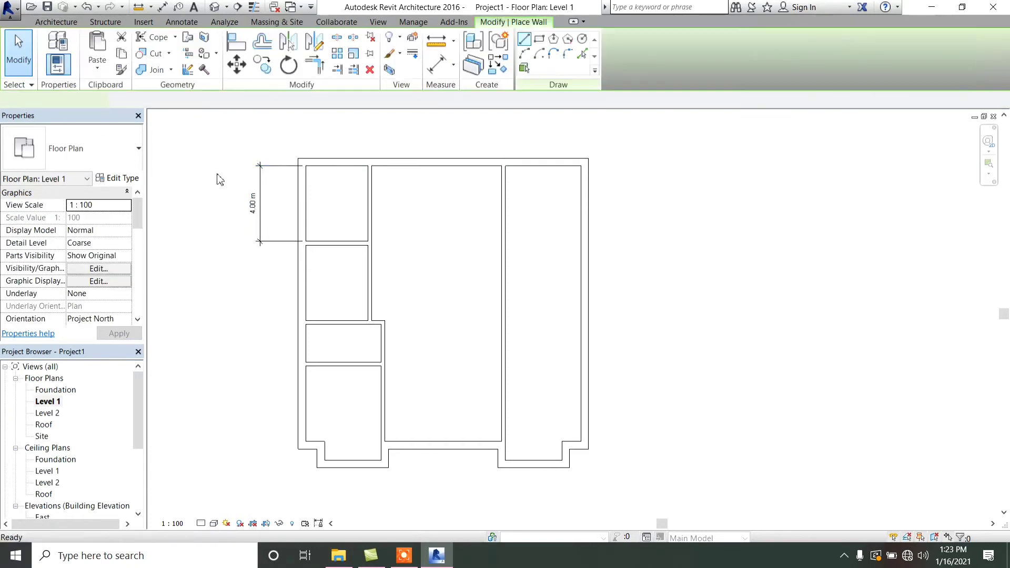
pyautogui.click(307, 205)
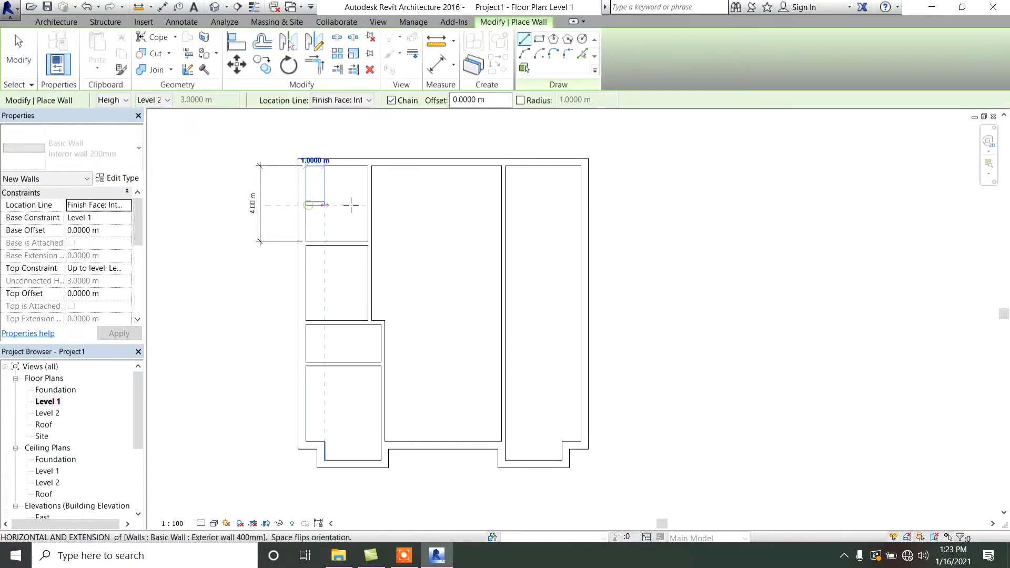
pyautogui.click(368, 205)
pyautogui.press('Escape')
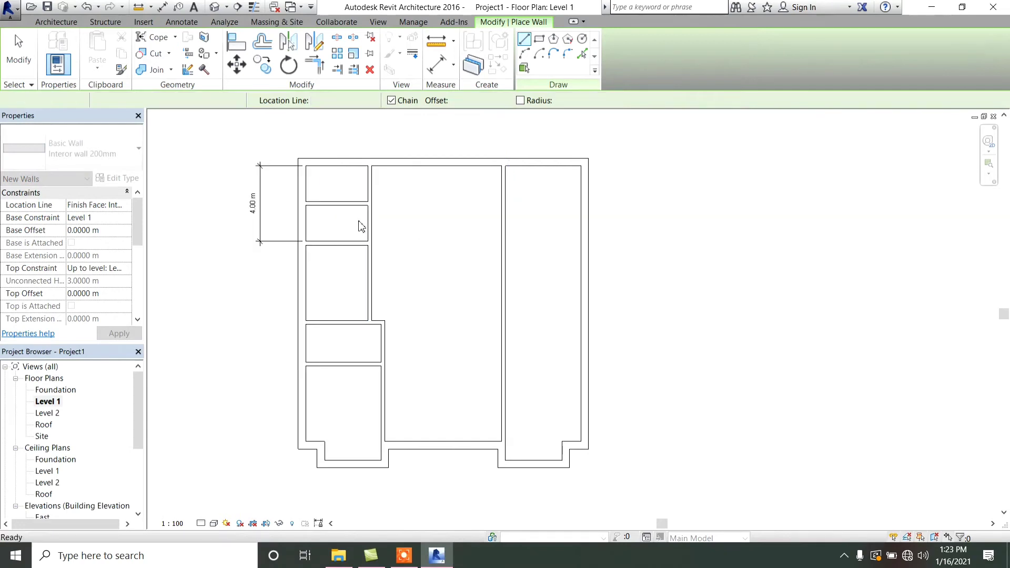
pyautogui.press('Escape')
# Check the spacing of the horizontal walls in the left bay and delete the 4.00 m dimension outside the left wall.
pyautogui.click(353, 208)
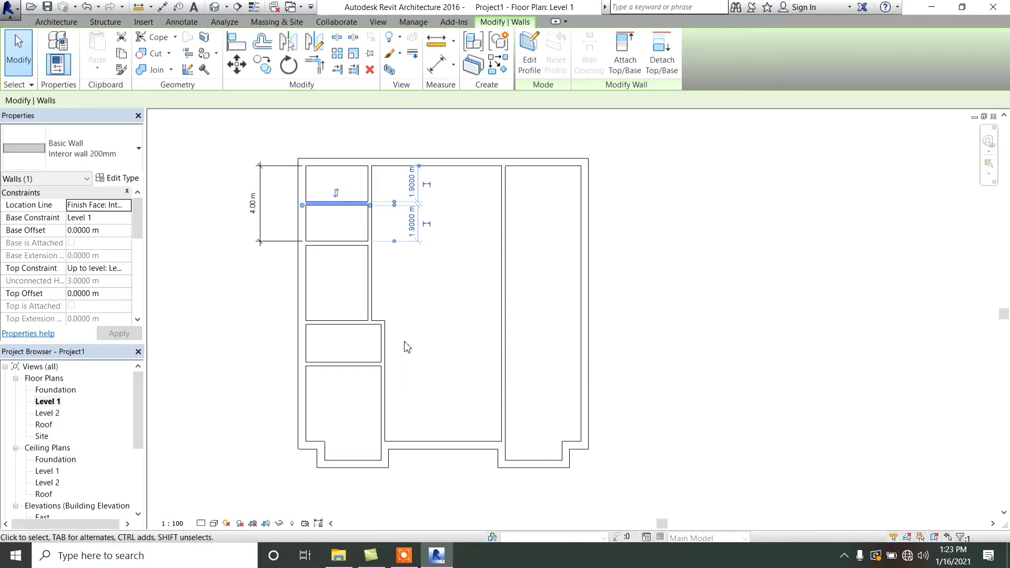
pyautogui.click(343, 344)
pyautogui.click(331, 323)
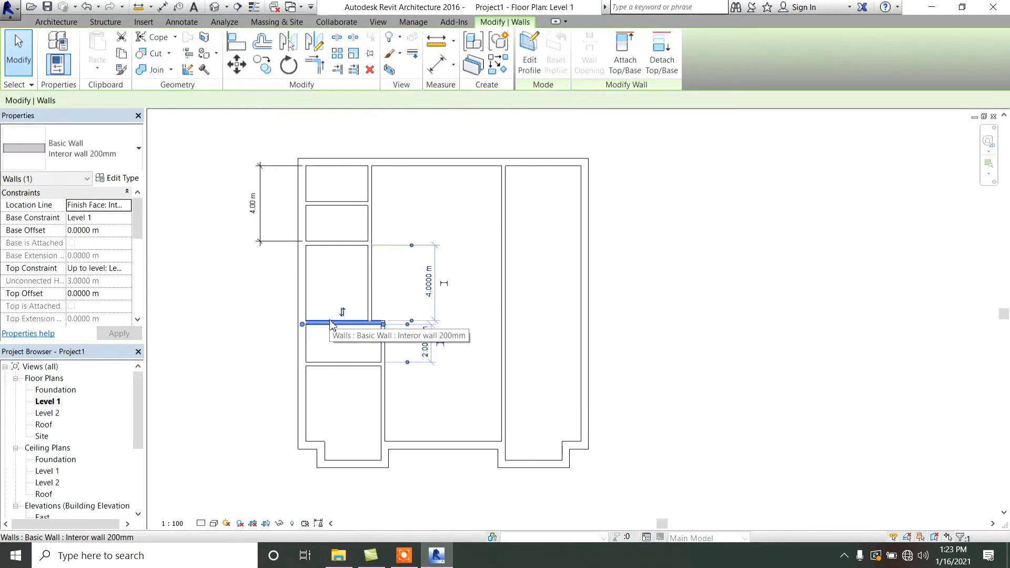
pyautogui.click(356, 181)
pyautogui.click(259, 163)
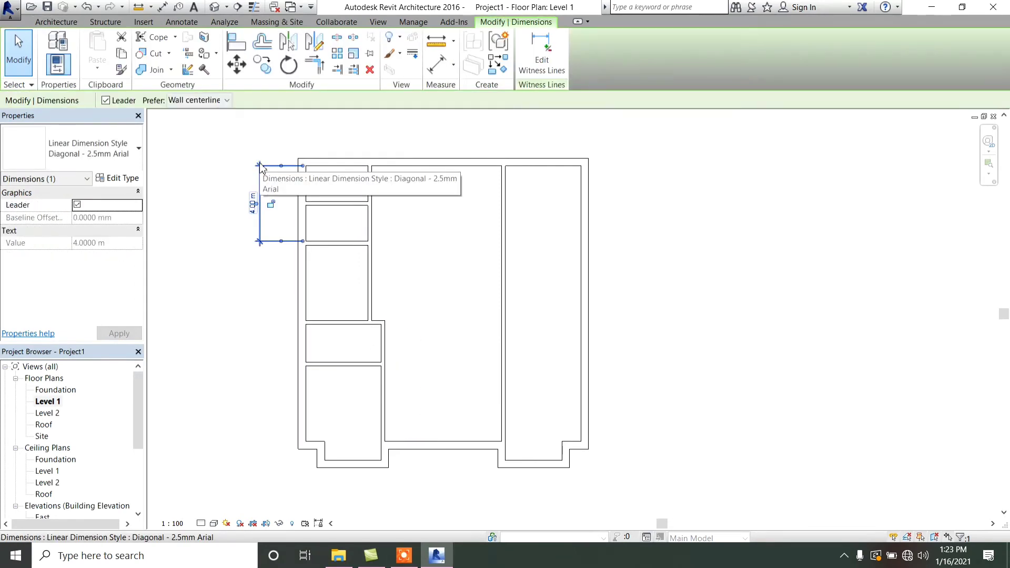
pyautogui.press('Delete')
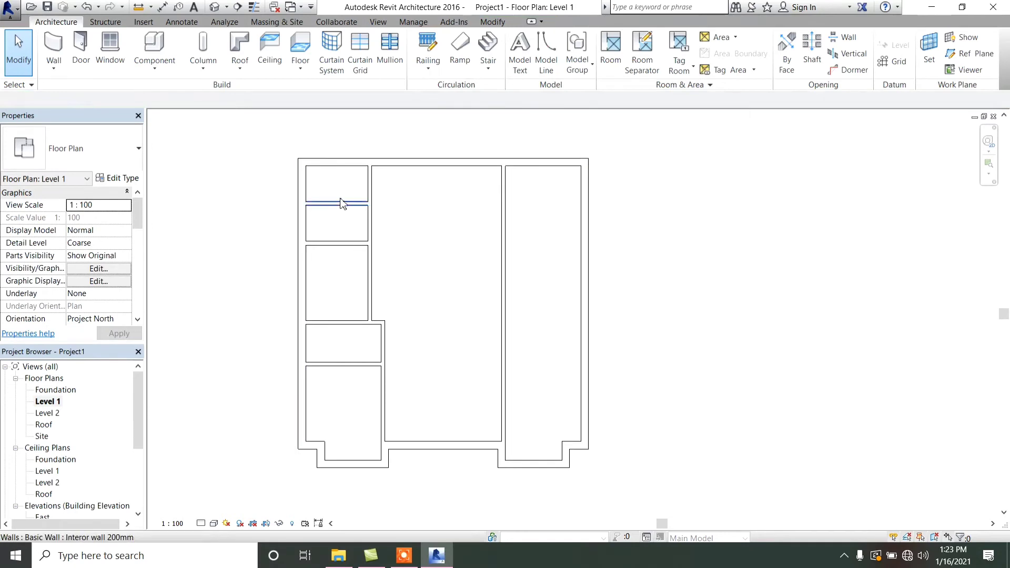
# Shorten the upper-left room's middle wall to 2.7 m, leaving a 0.8 m opening before the vertical interior wall.
pyautogui.click(345, 210)
pyautogui.scroll(2, 362, 208)
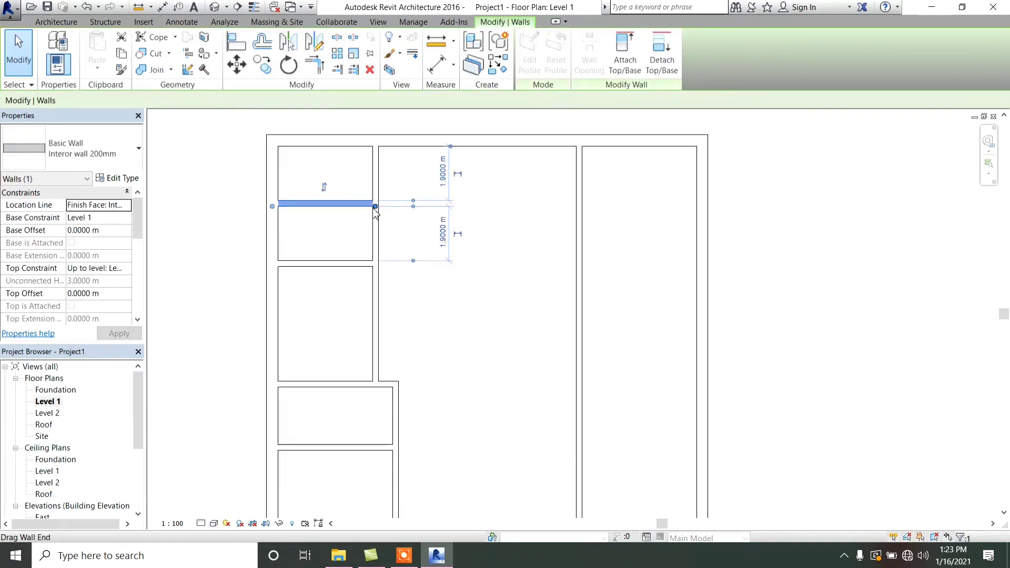
pyautogui.moveTo(375, 207); pyautogui.dragTo(347, 206)
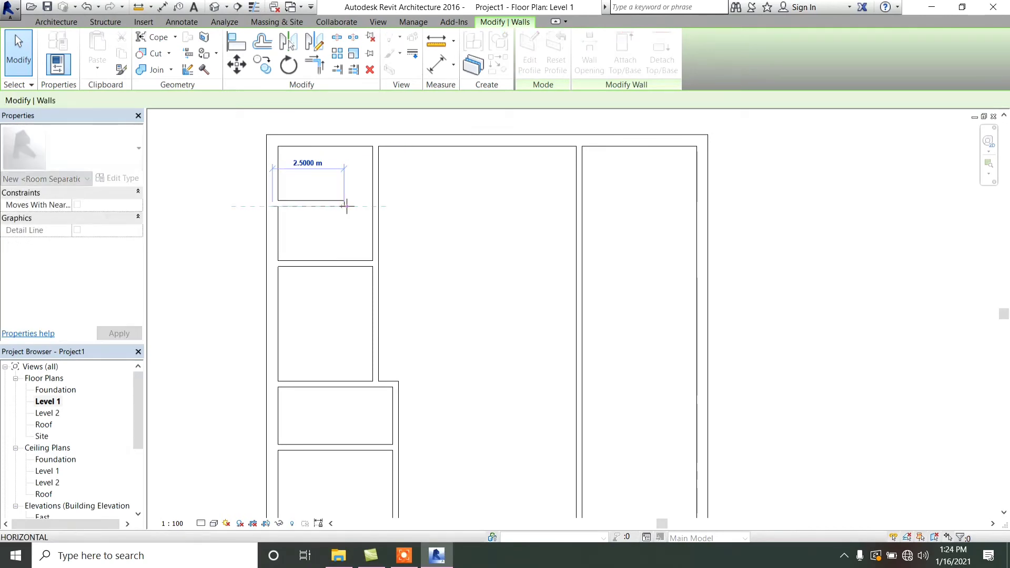
pyautogui.moveTo(347, 206); pyautogui.dragTo(349, 207)
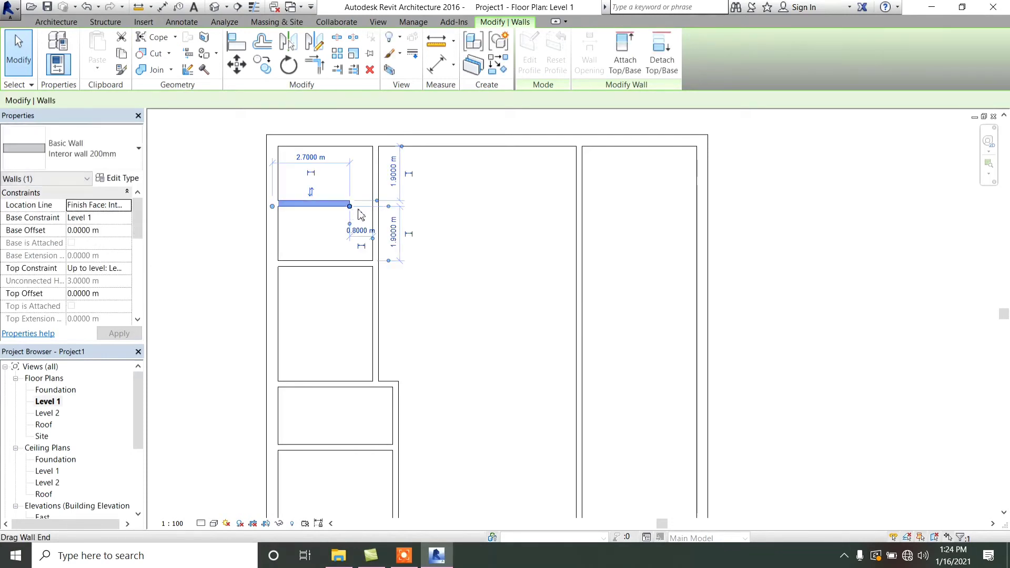
pyautogui.click(468, 225)
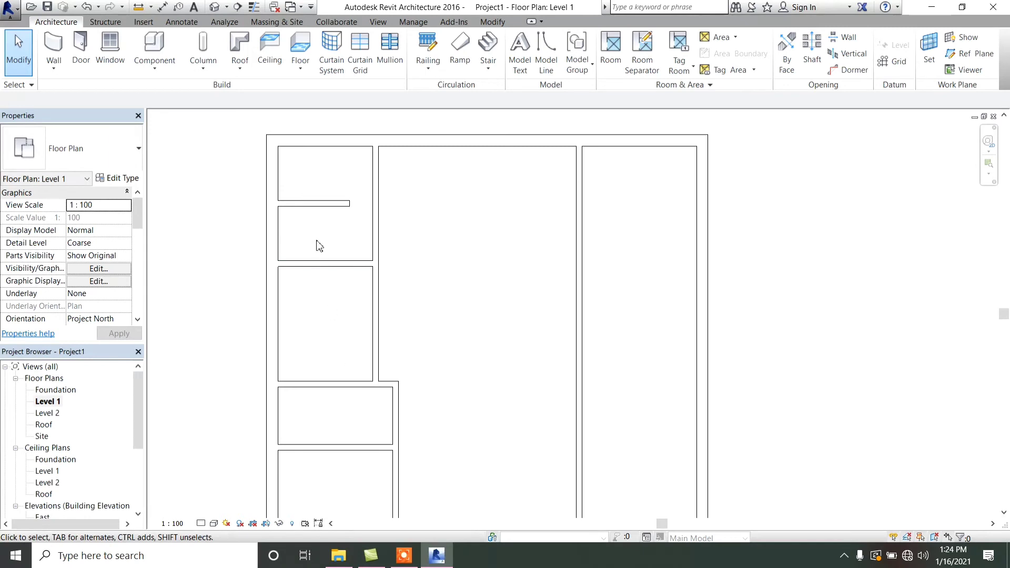
# Draw a horizontal interior wall across the middle and right bays to the right exterior wall, slightly below the shortened wall's level.
pyautogui.scroll(-3, 319, 246)
pyautogui.click(53, 50)
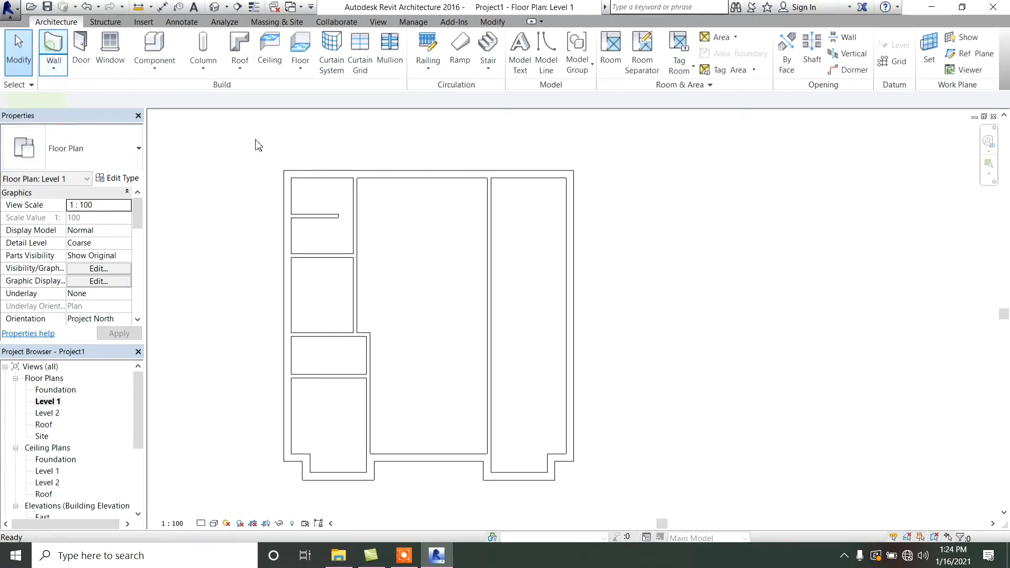
pyautogui.click(359, 225)
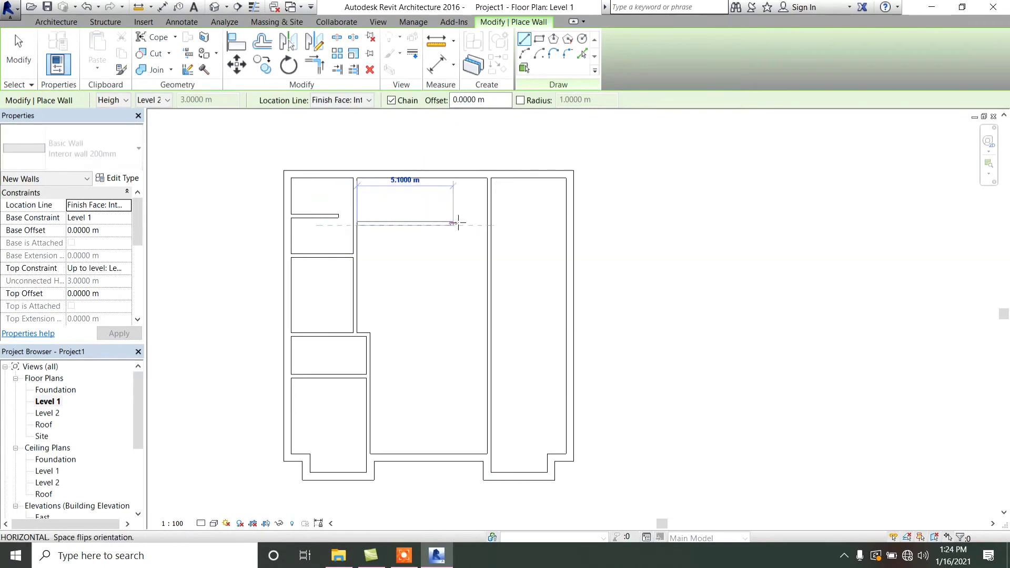
pyautogui.click(570, 226)
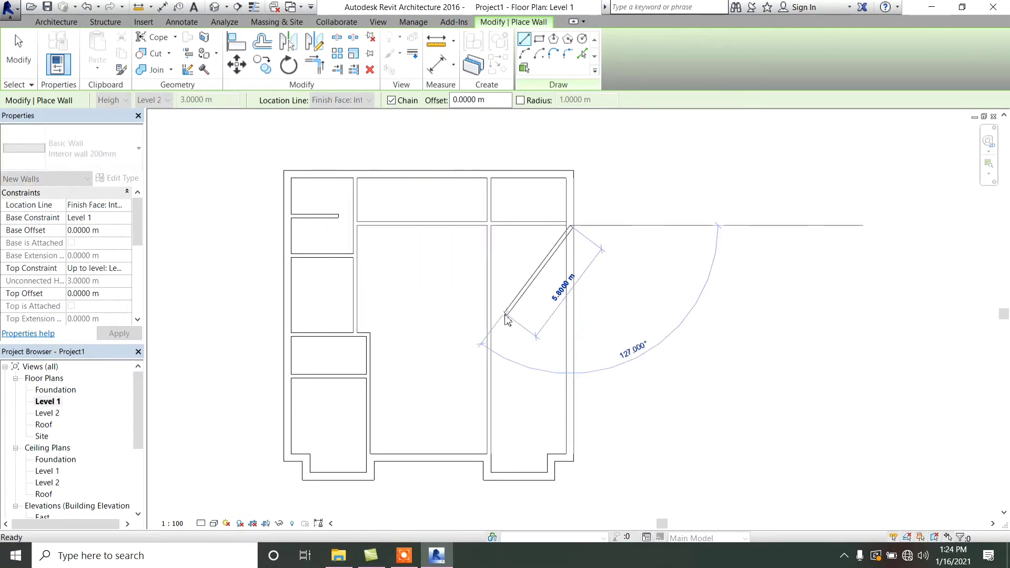
pyautogui.press('Escape')
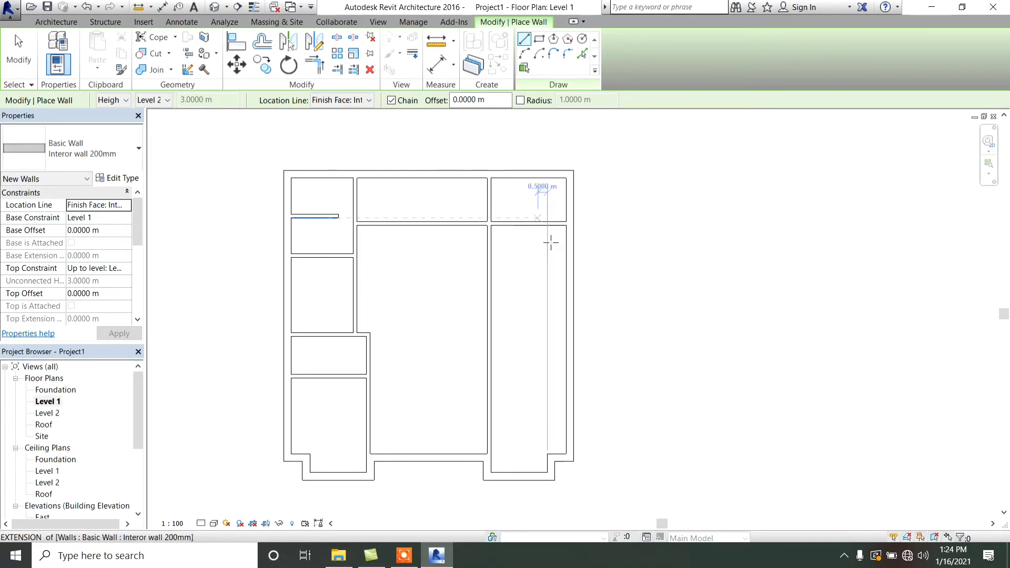
# Draw a horizontal interior wall across the right bay, about 6 m above the lower exterior wall, and check its distances to neighbouring walls.
pyautogui.click(570, 335)
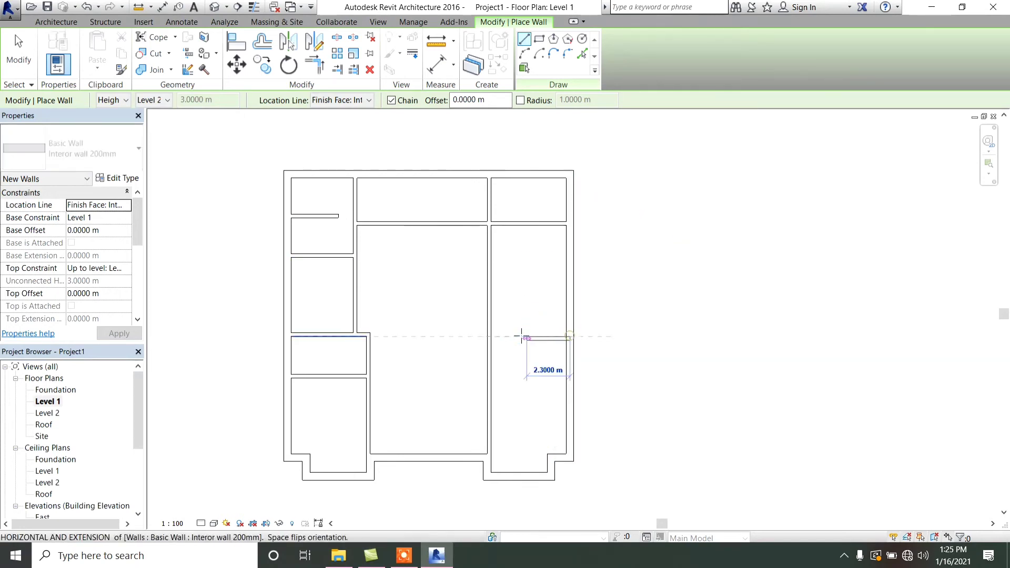
pyautogui.click(492, 336)
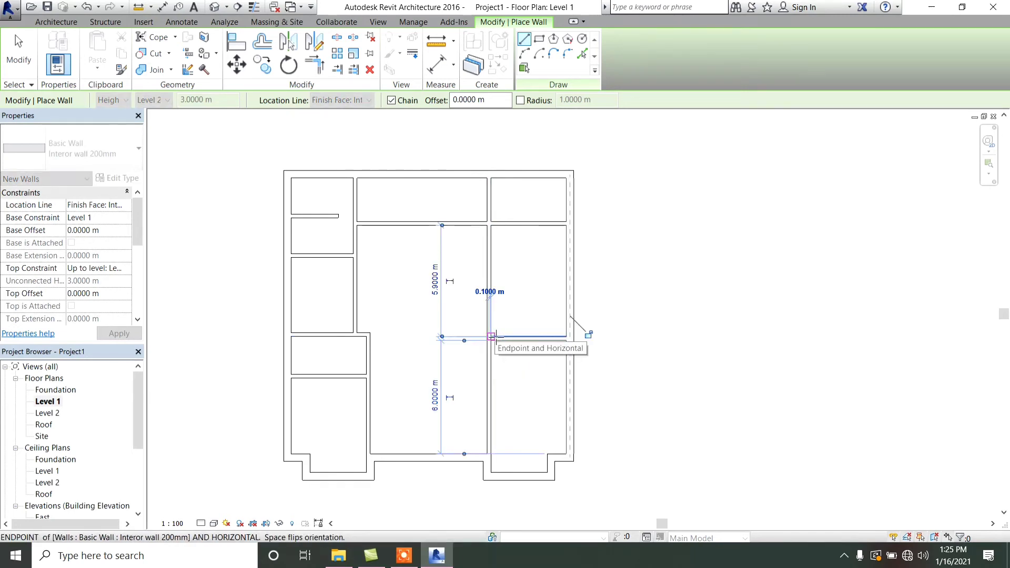
pyautogui.press('Escape')
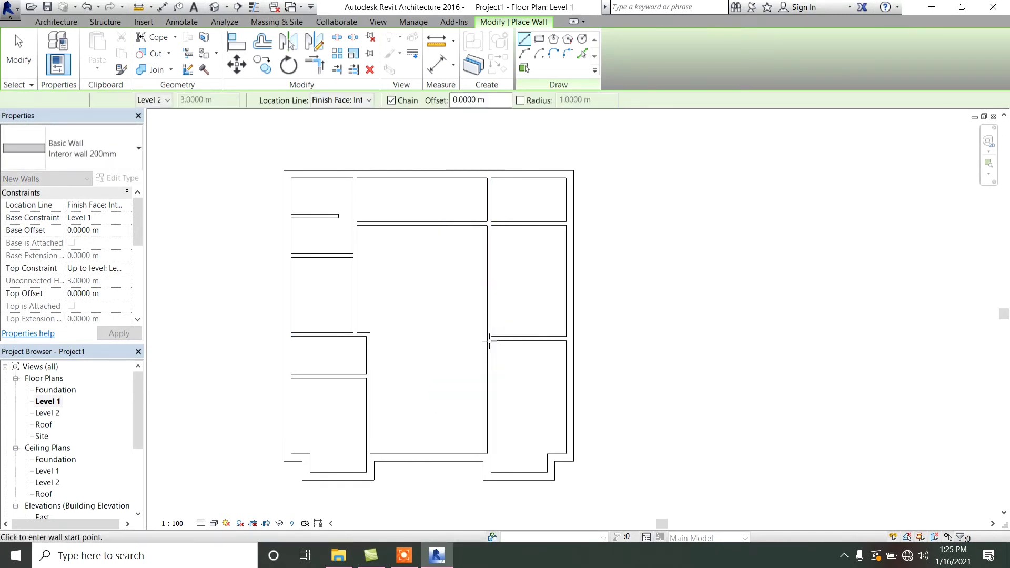
pyautogui.press('Escape')
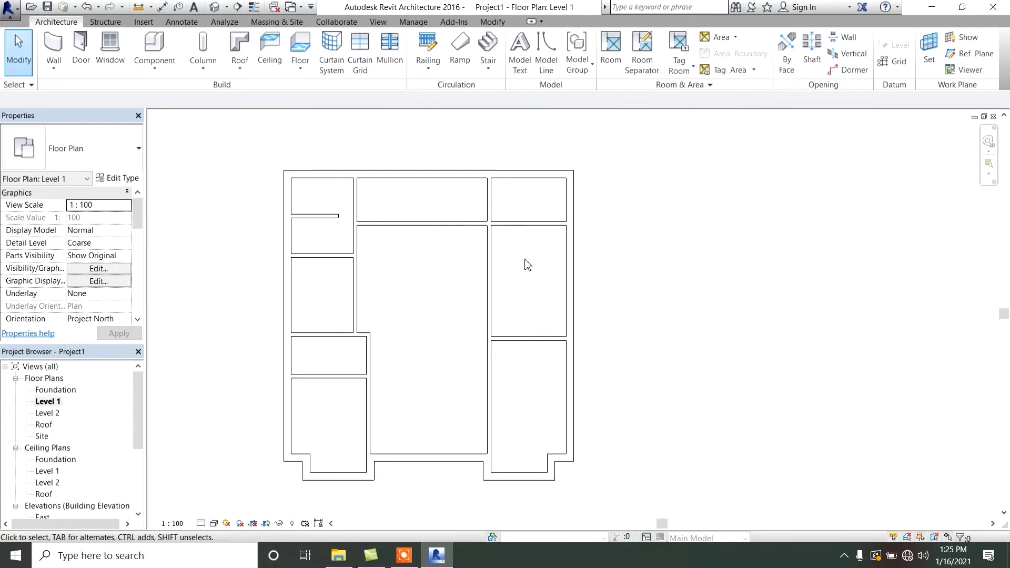
pyautogui.click(530, 342)
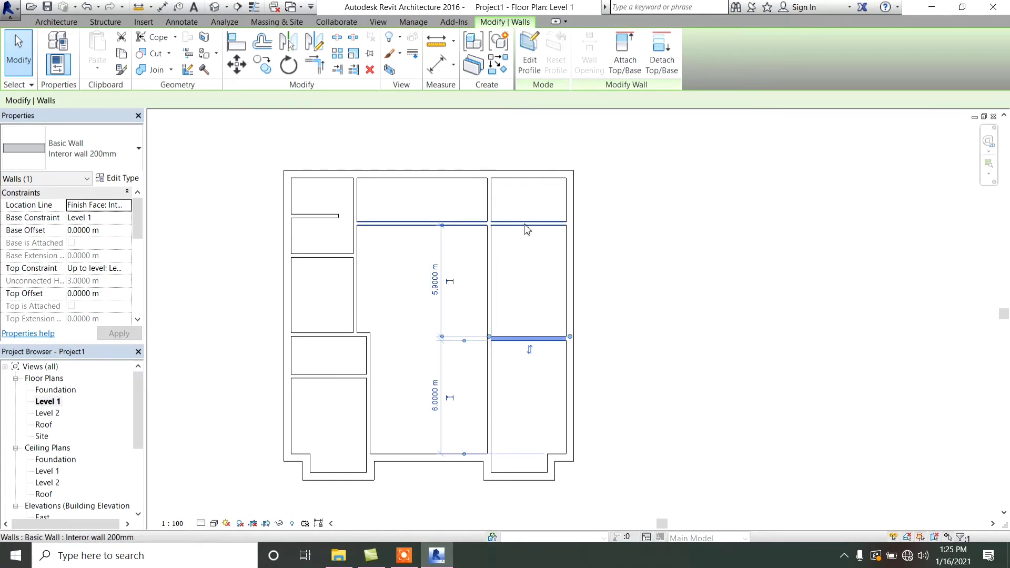
pyautogui.click(663, 213)
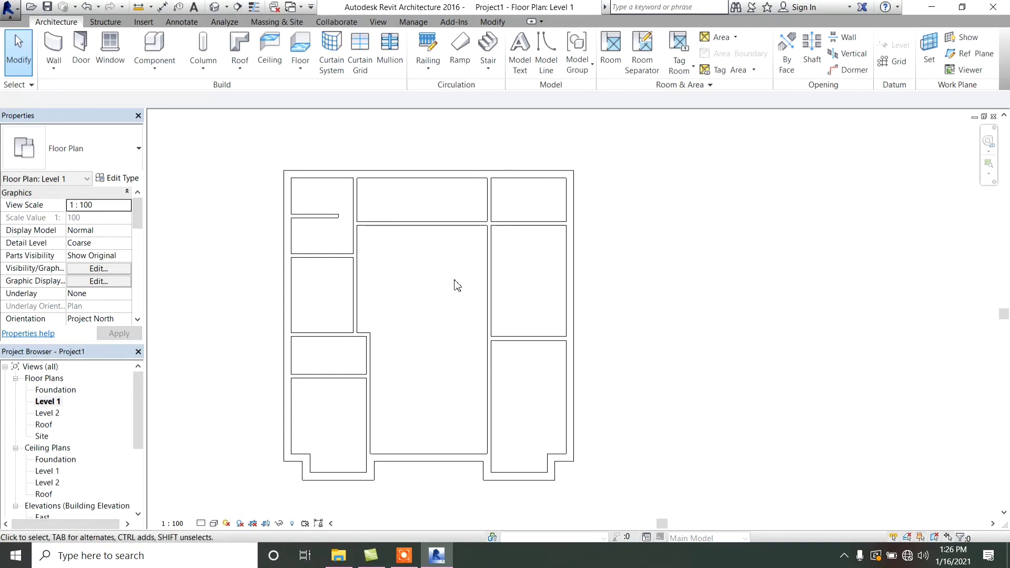
# Open the default 3D view, apply the Shaded visual style, inspect the walls and return to the Level 1 floor plan.
pyautogui.scroll(-2, 450, 289)
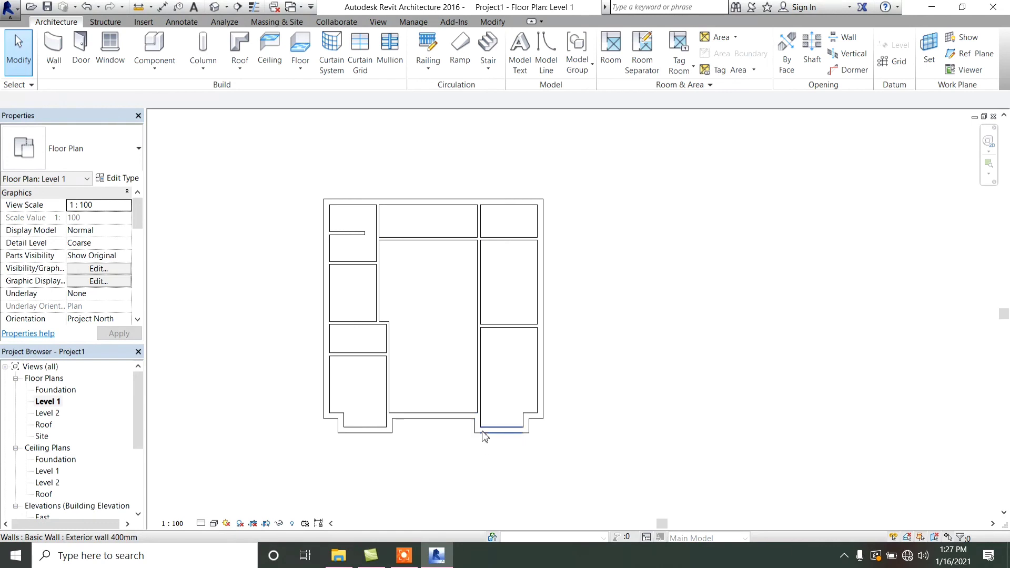
pyautogui.click(215, 7)
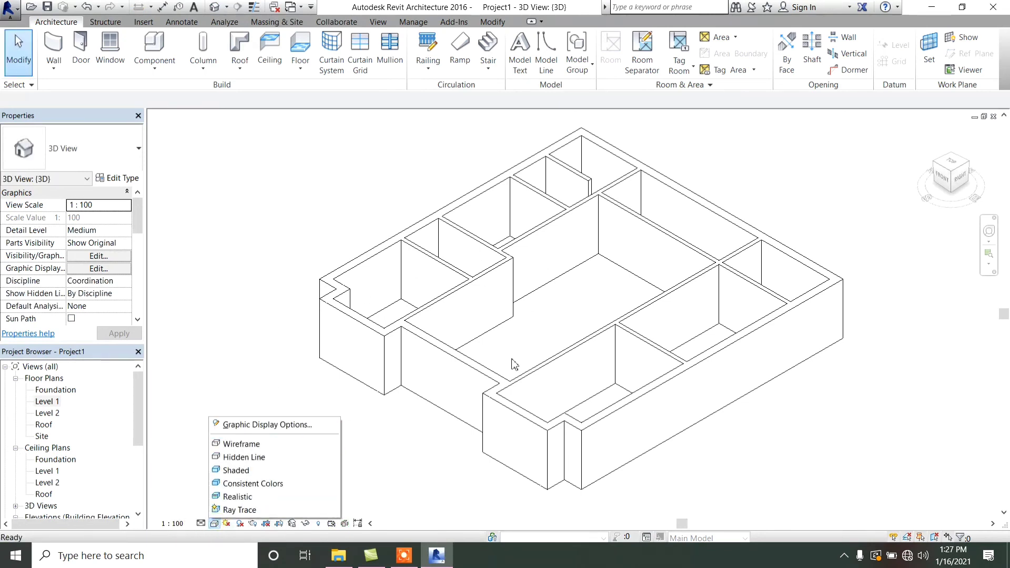
pyautogui.click(245, 471)
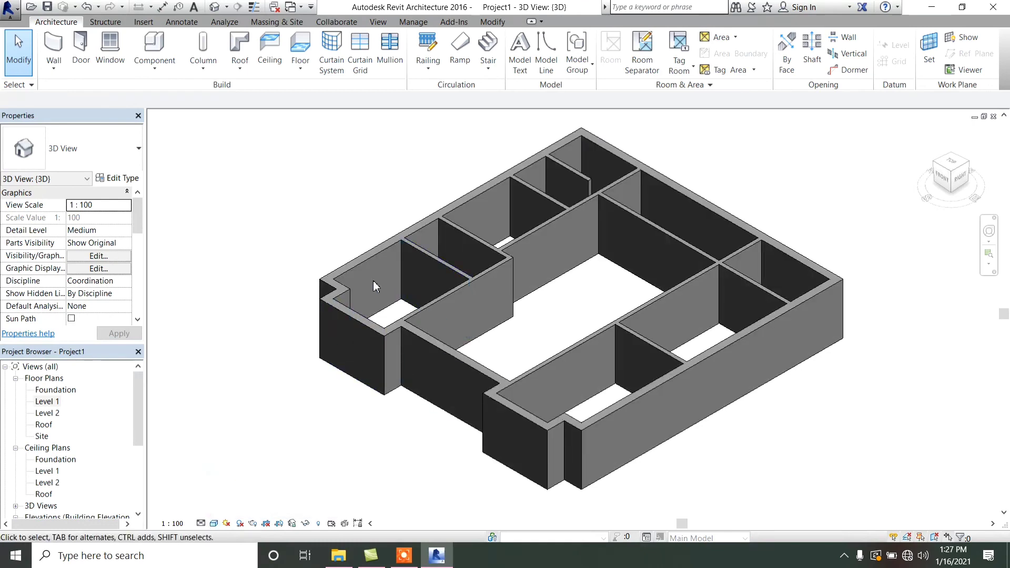
pyautogui.scroll(5, 426, 247)
pyautogui.scroll(-5, 426, 248)
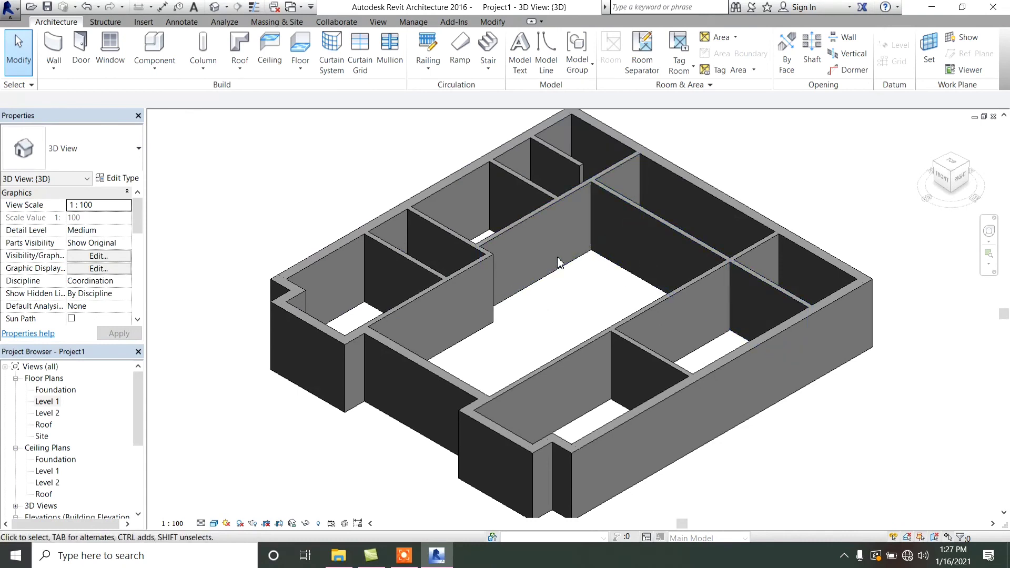
pyautogui.doubleClick(46, 401)
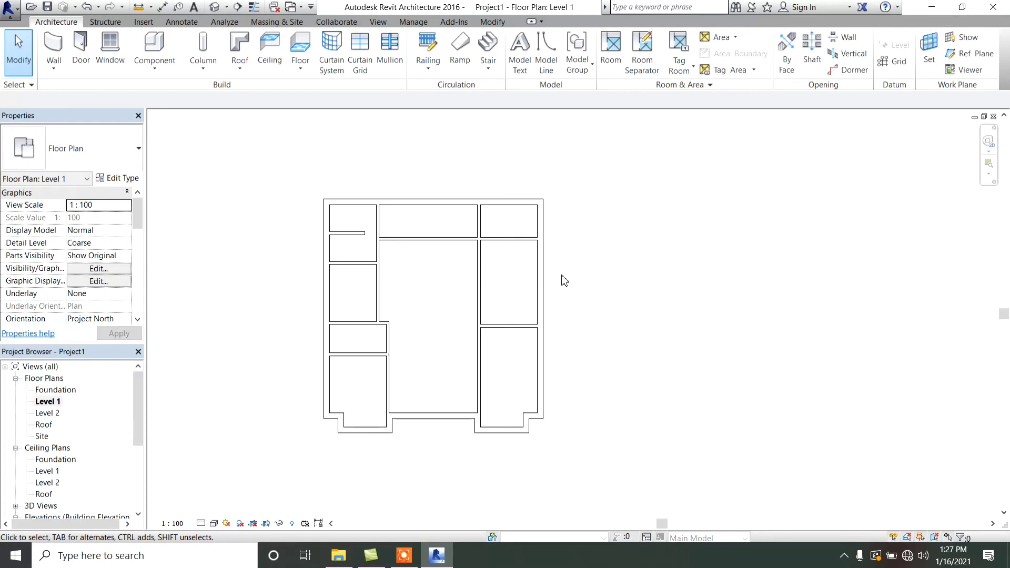
pyautogui.click(931, 5)
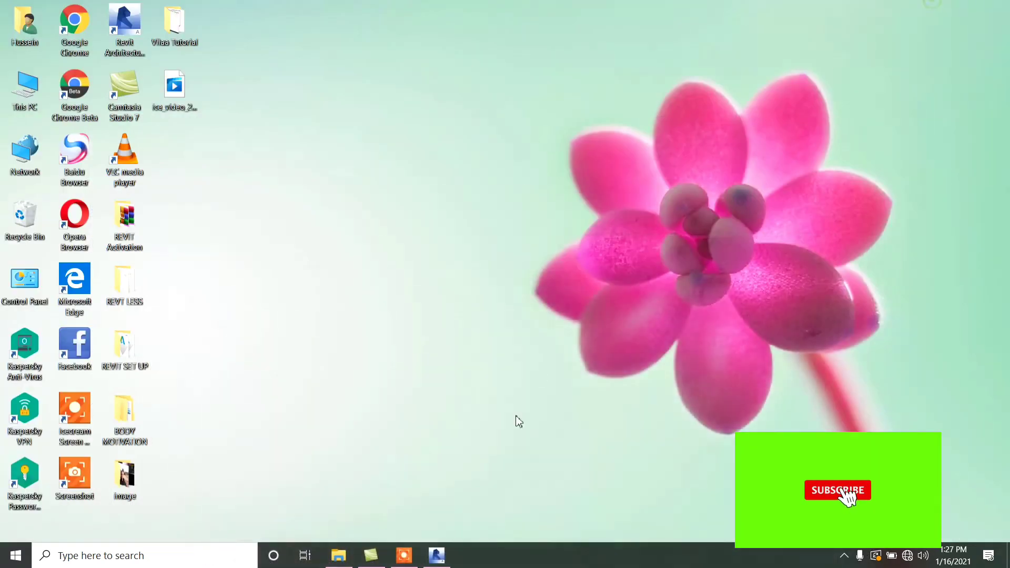
pyautogui.click(404, 554)
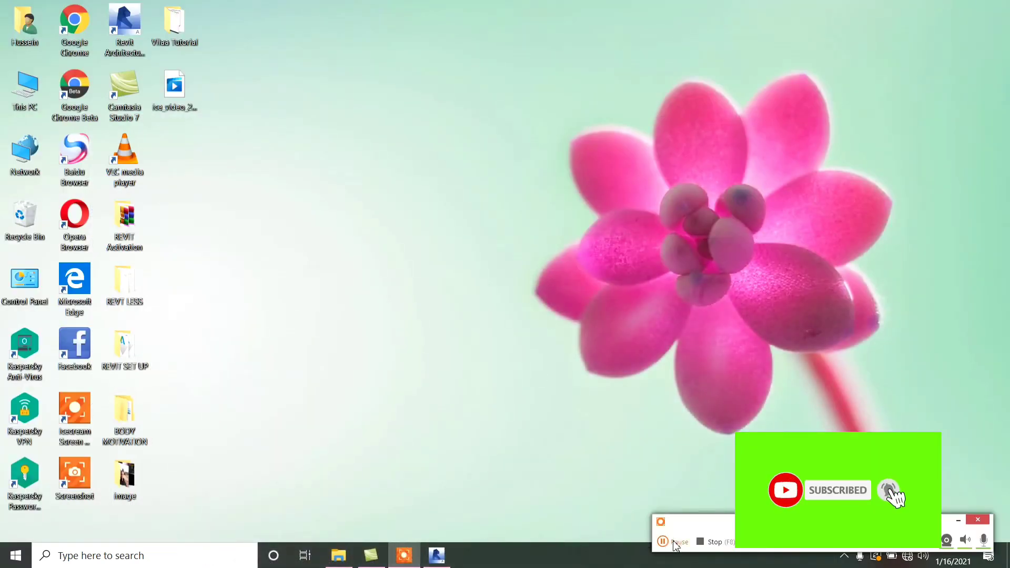